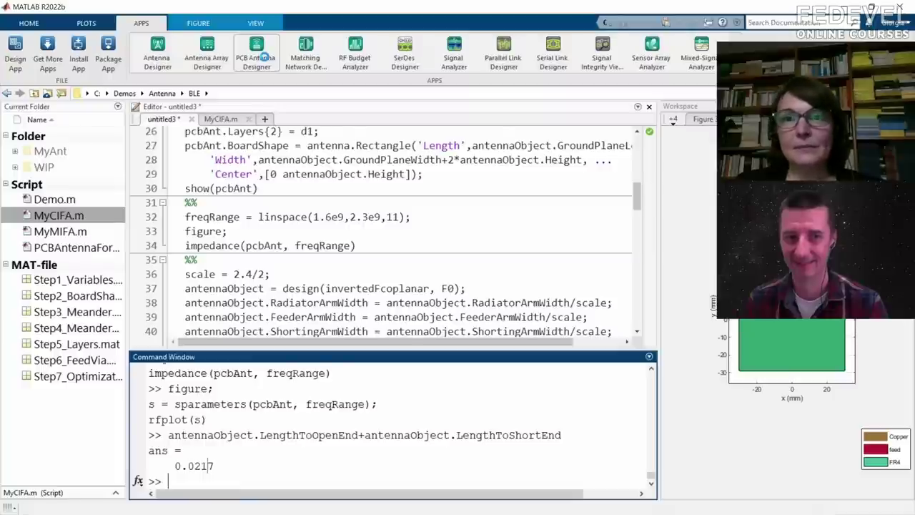
- Launch the PCB Antenna Designer app and start a new session
{"action": "left_click", "coordinate": [264, 57]}
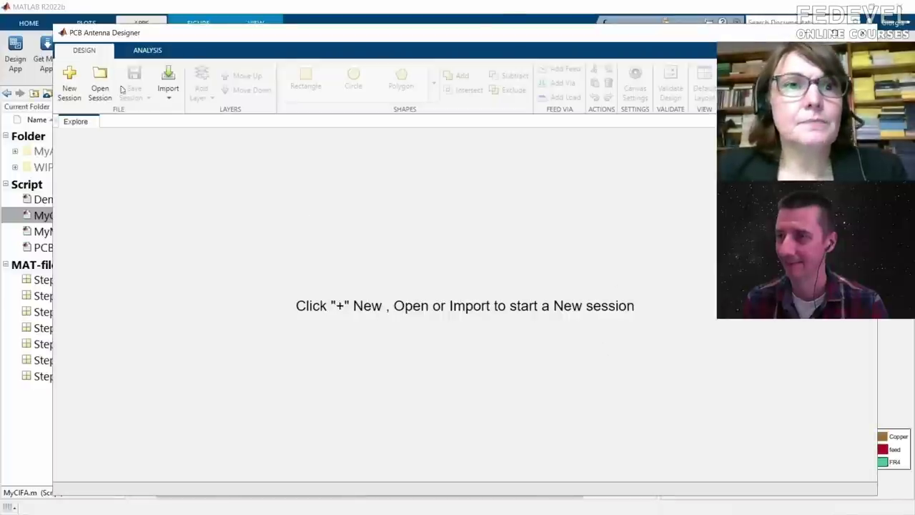
{"action": "left_click", "coordinate": [79, 83]}
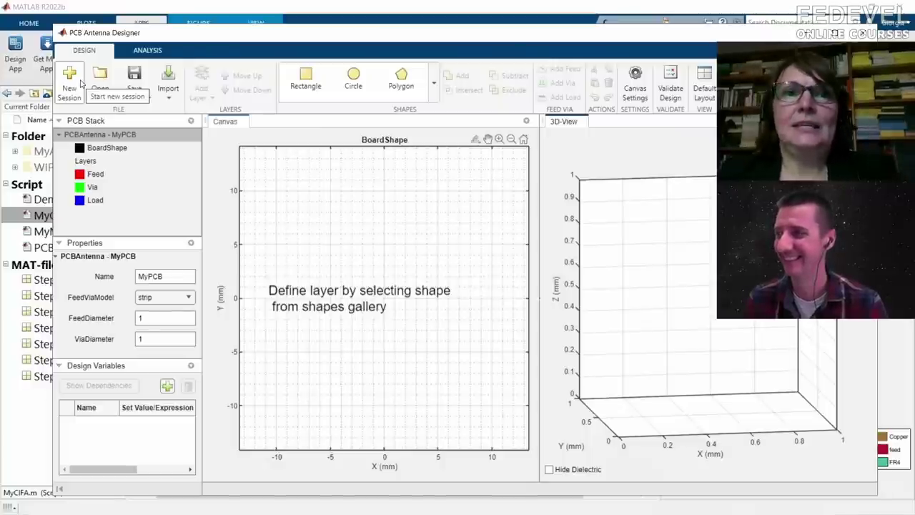
- Examine the BoardShape and Layers properties, and look up the meander geometry dimensions on the PowerPoint slide
{"action": "left_click", "coordinate": [111, 151]}
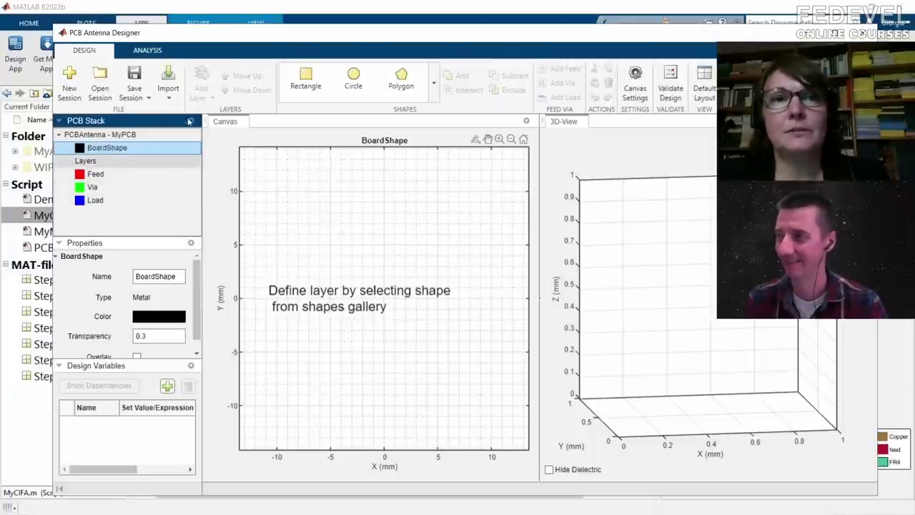
{"action": "left_click", "coordinate": [112, 162]}
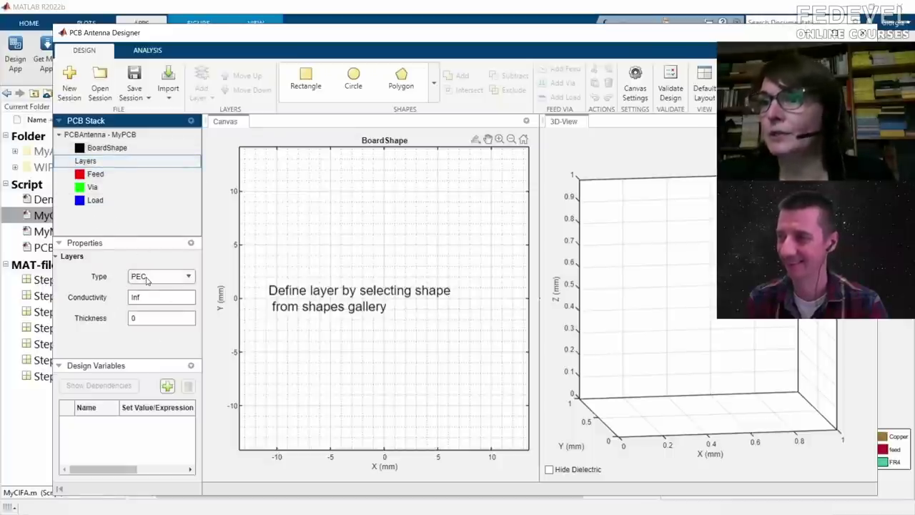
{"action": "left_click_drag", "start_coordinate": [122, 357], "coordinate": [122, 331]}
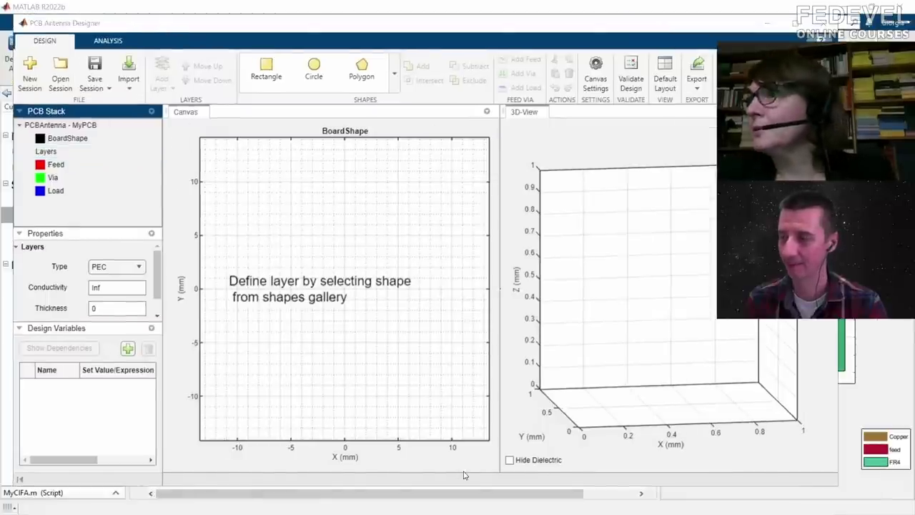
{"action": "key", "text": "alt+Tab"}
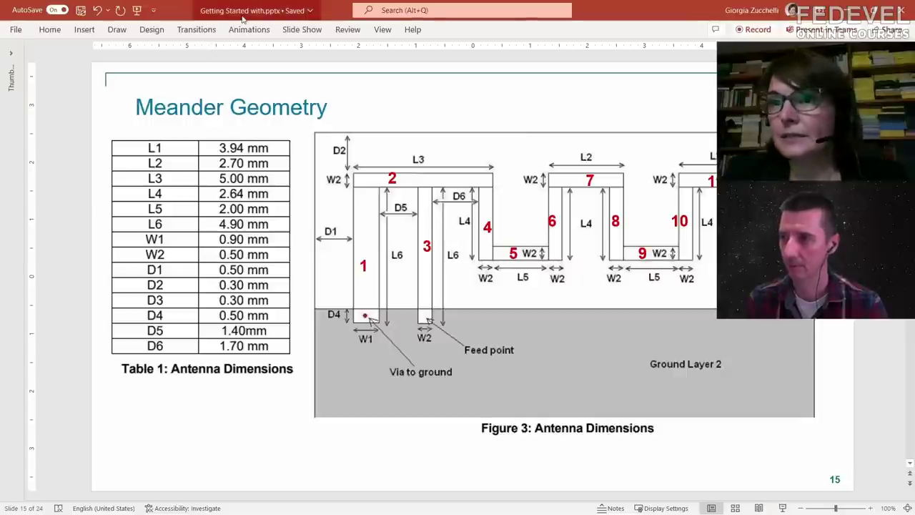
{"action": "key", "text": "alt+Tab"}
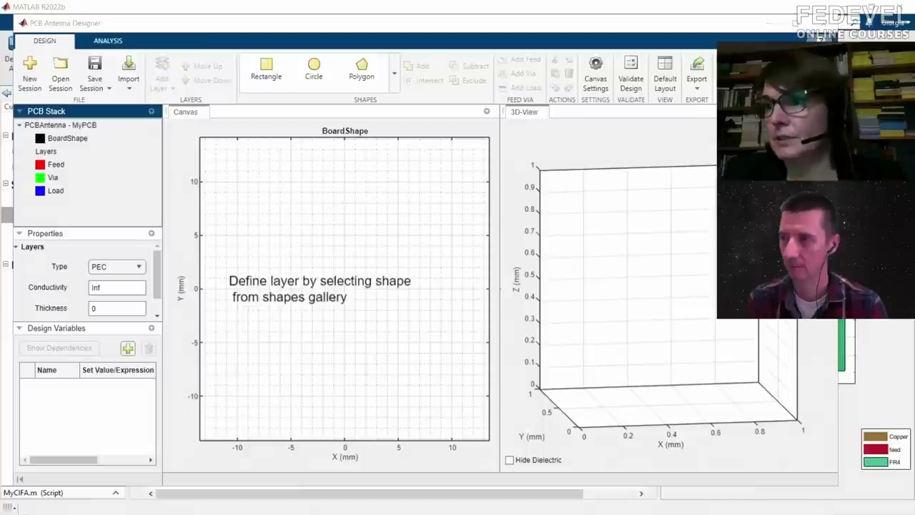
- Add a design variable named L1 with the value 3.94, checking the canvas units without changing them
{"action": "left_click", "coordinate": [127, 350]}
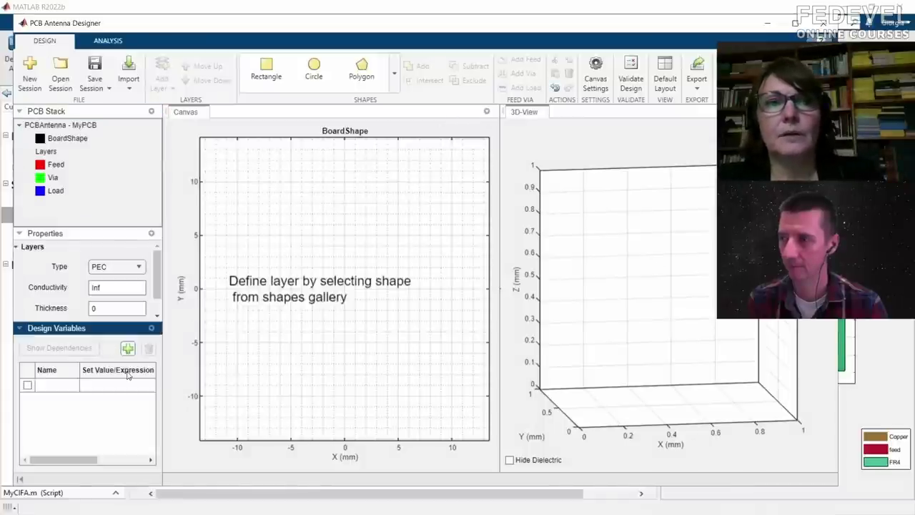
{"action": "double_click", "coordinate": [68, 385]}
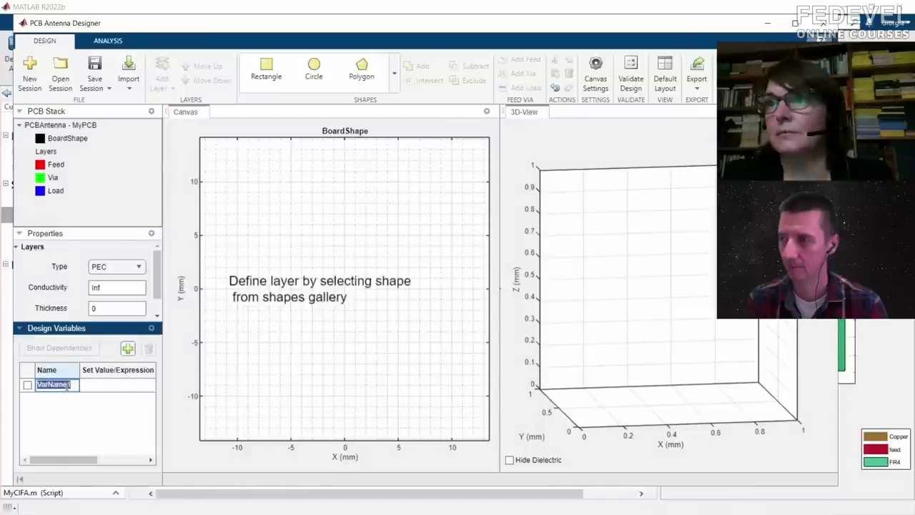
{"action": "type", "text": "L1"}
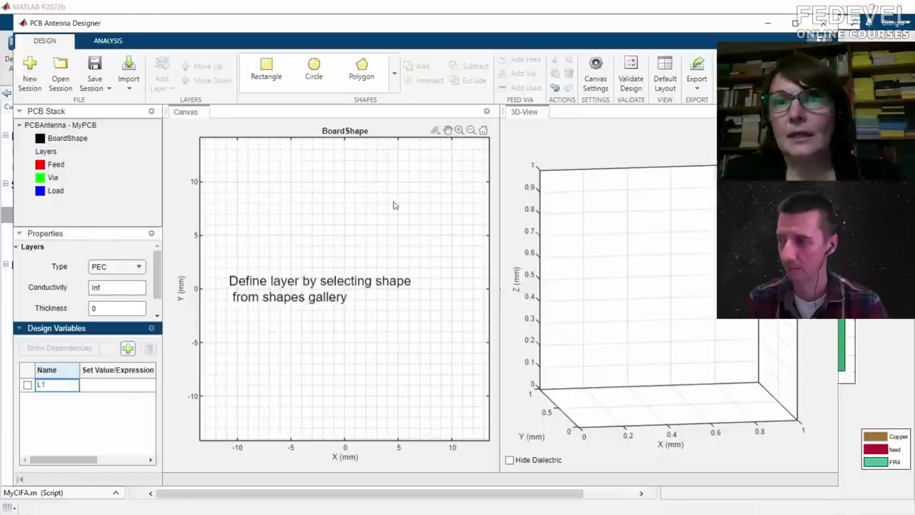
{"action": "left_click", "coordinate": [589, 83]}
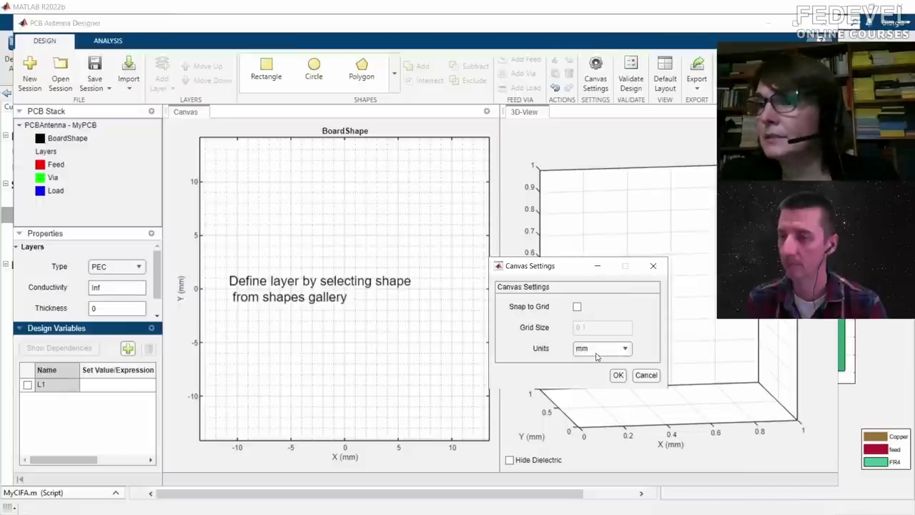
{"action": "left_click", "coordinate": [646, 375]}
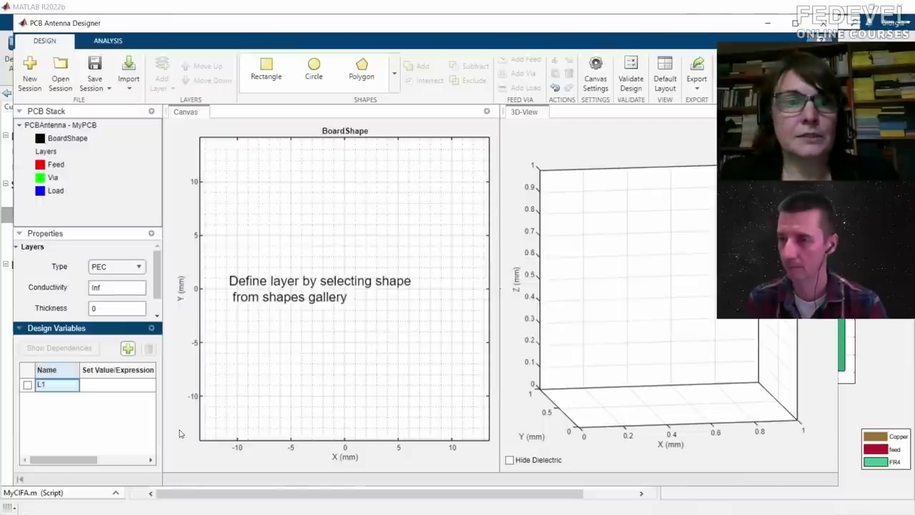
{"action": "left_click", "coordinate": [105, 388]}
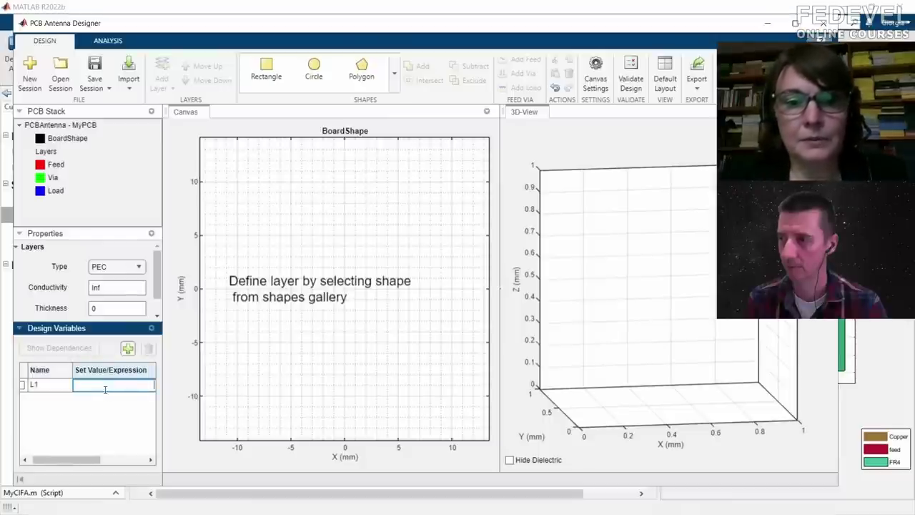
{"action": "type", "text": "3.94"}
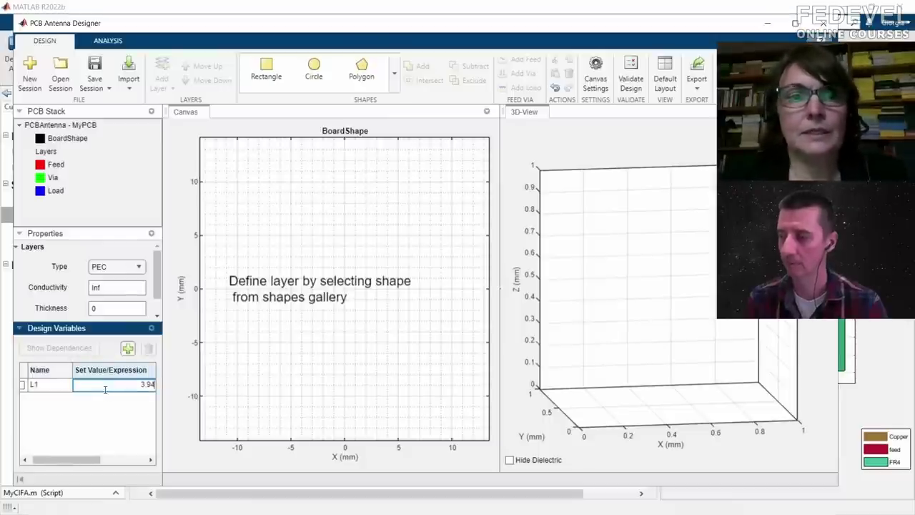
- Add a second design variable named L2 with the value 2.7
{"action": "left_click", "coordinate": [127, 348]}
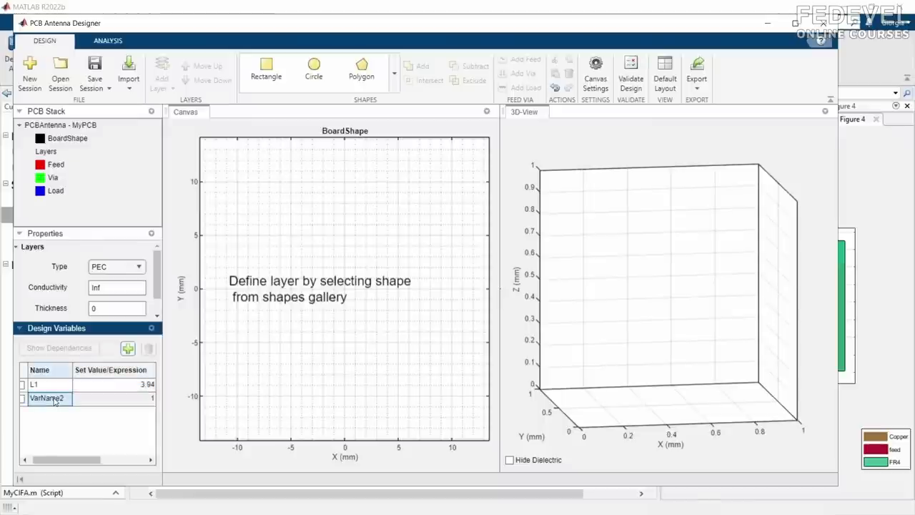
{"action": "type", "text": "L2"}
{"action": "left_click", "coordinate": [100, 398]}
{"action": "type", "text": "2.7"}
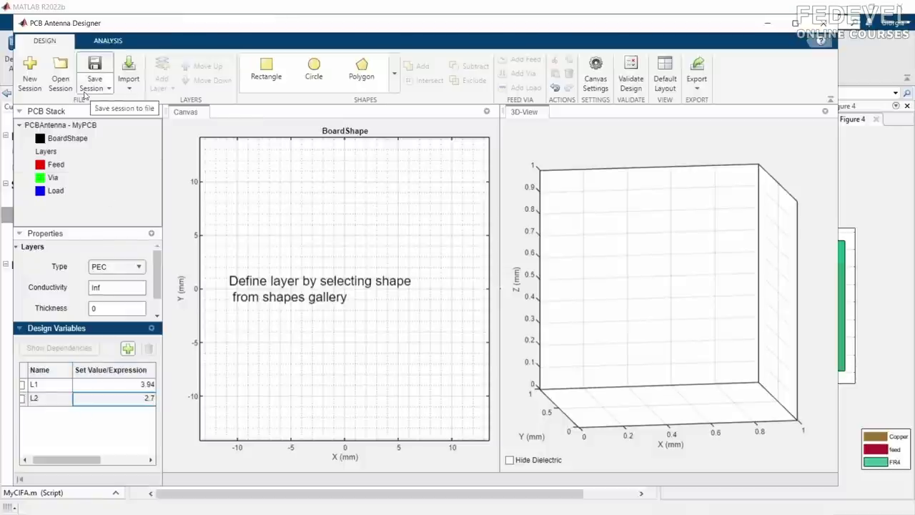
- Open the saved session Step1_Variables.mat from the BLE folder
{"action": "left_click", "coordinate": [67, 90]}
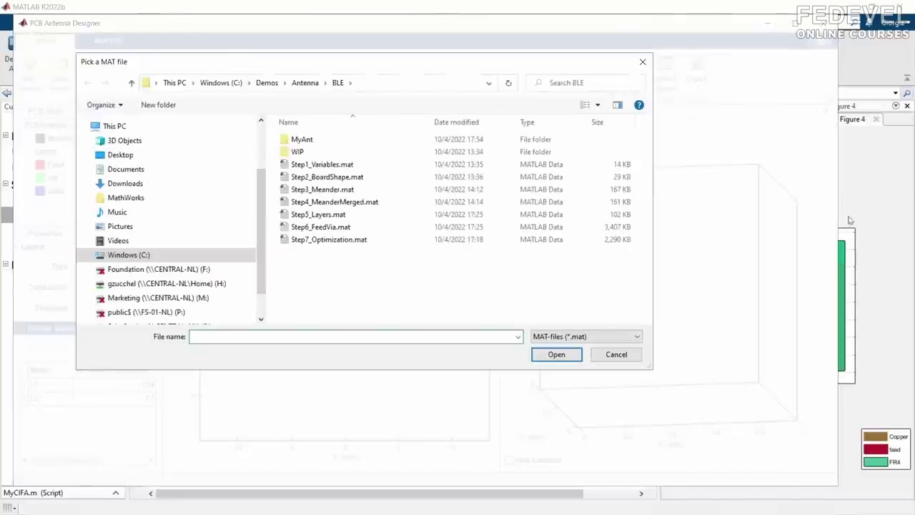
{"action": "left_click", "coordinate": [400, 164]}
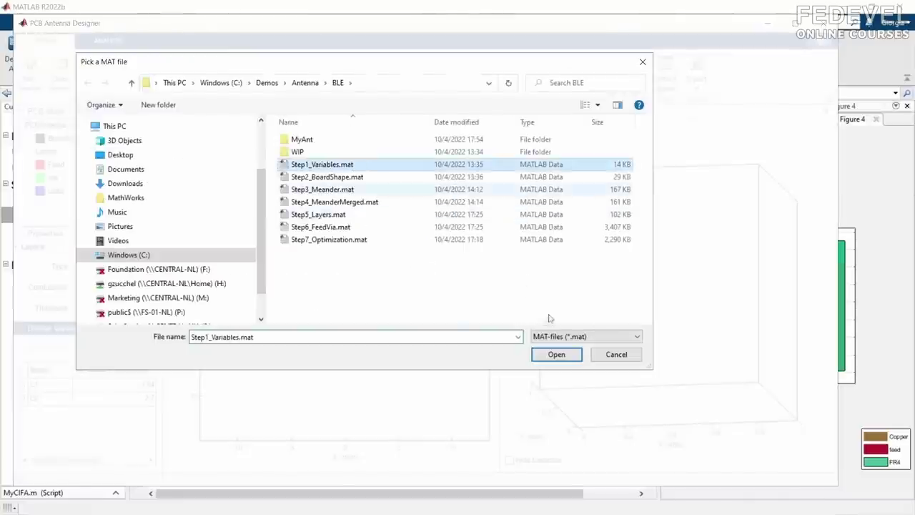
{"action": "left_click", "coordinate": [556, 355]}
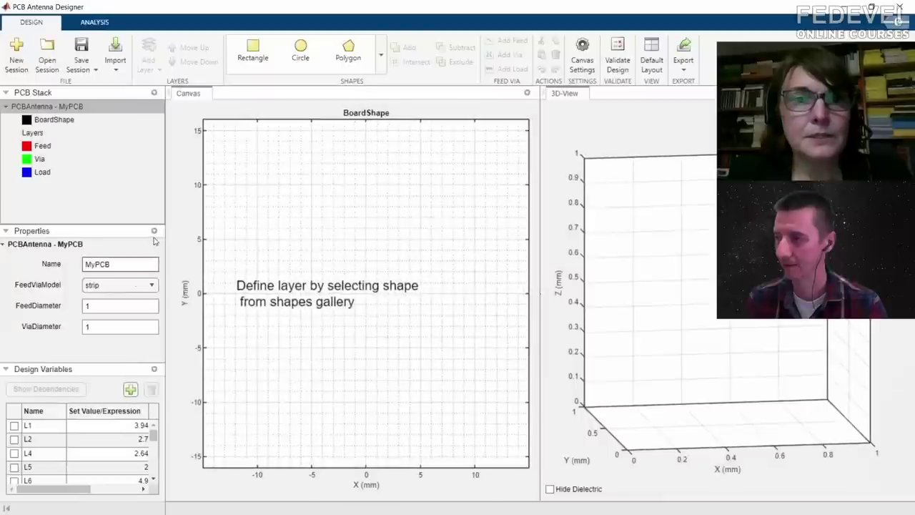
- Collapse the Properties section and widen the design variables table until its Derived Value column is fully shown
{"action": "left_click", "coordinate": [154, 232]}
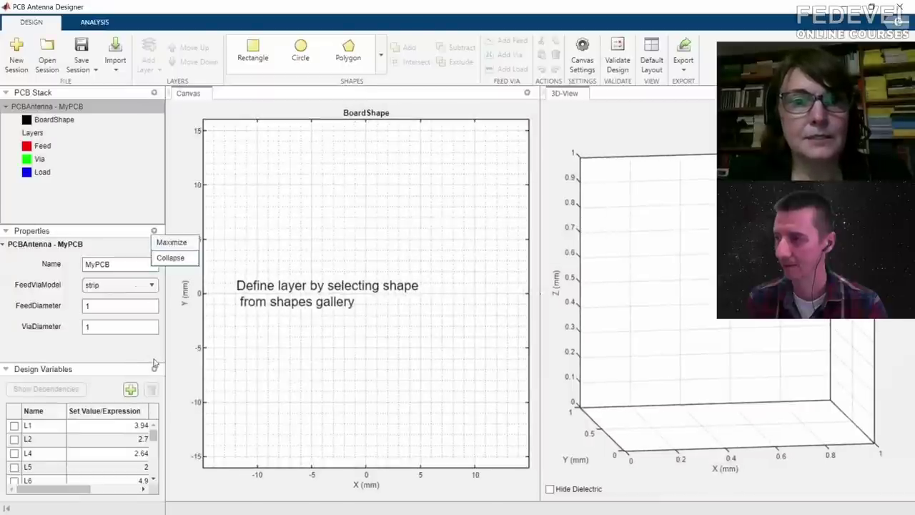
{"action": "left_click", "coordinate": [163, 259]}
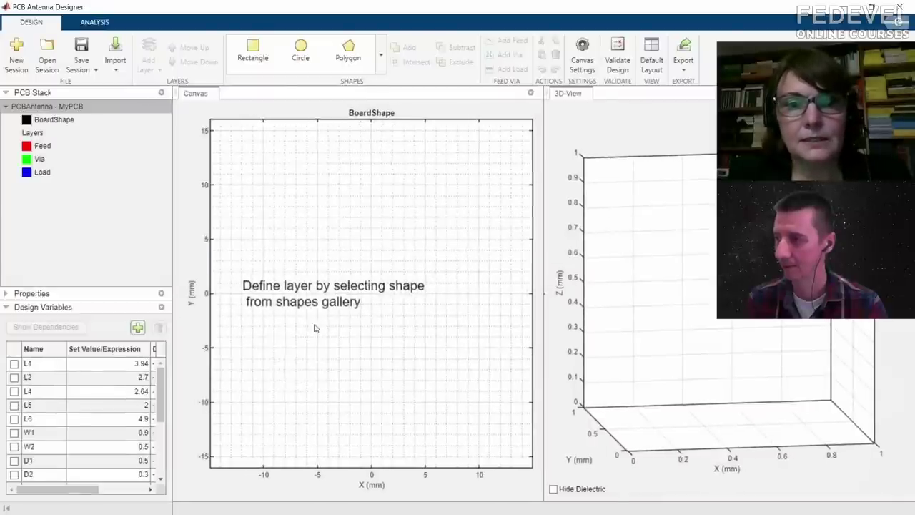
{"action": "left_click_drag", "start_coordinate": [315, 329], "coordinate": [336, 323]}
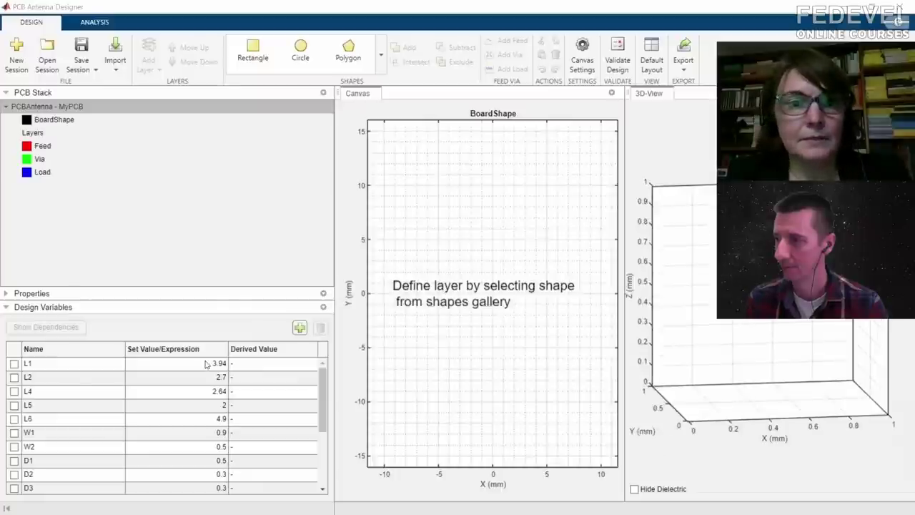
- Compare the loaded design variables, down to the end of the table, with the meander geometry slide in PowerPoint
{"action": "key", "text": "alt+Tab"}
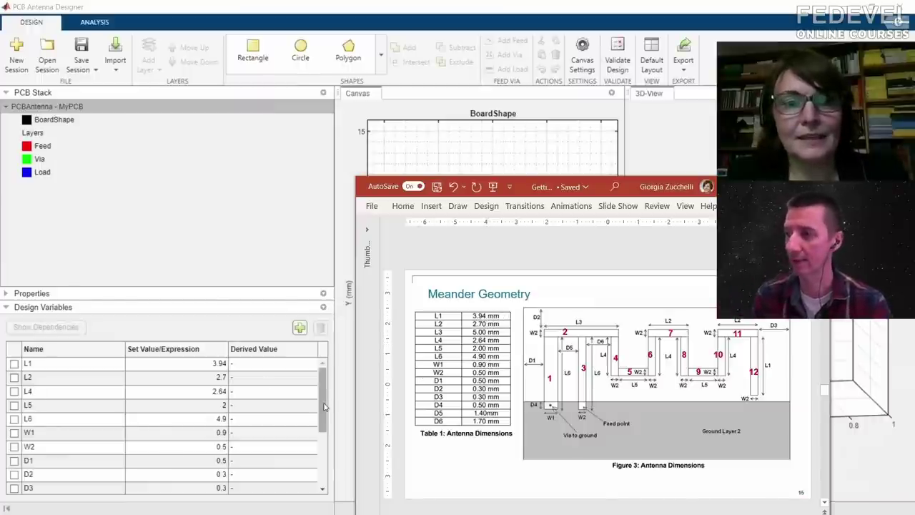
{"action": "left_click_drag", "start_coordinate": [320, 405], "coordinate": [323, 464]}
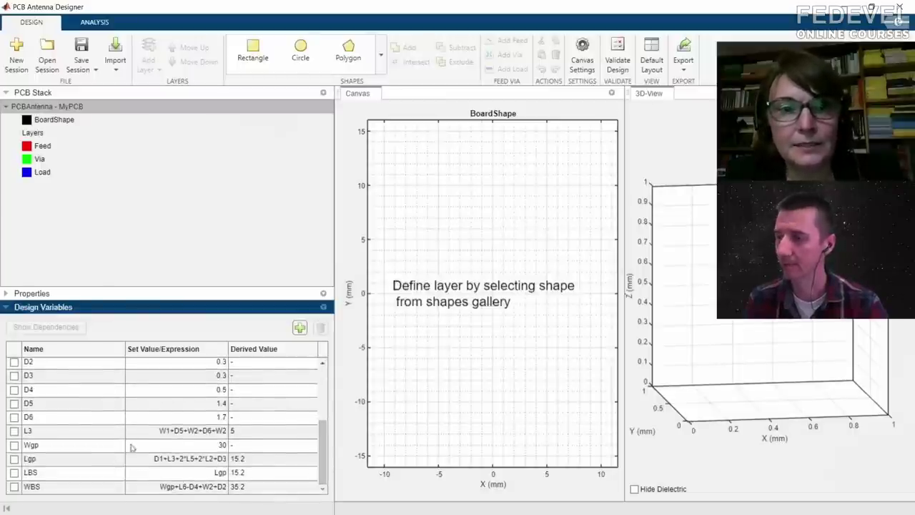
{"action": "left_click", "coordinate": [236, 512]}
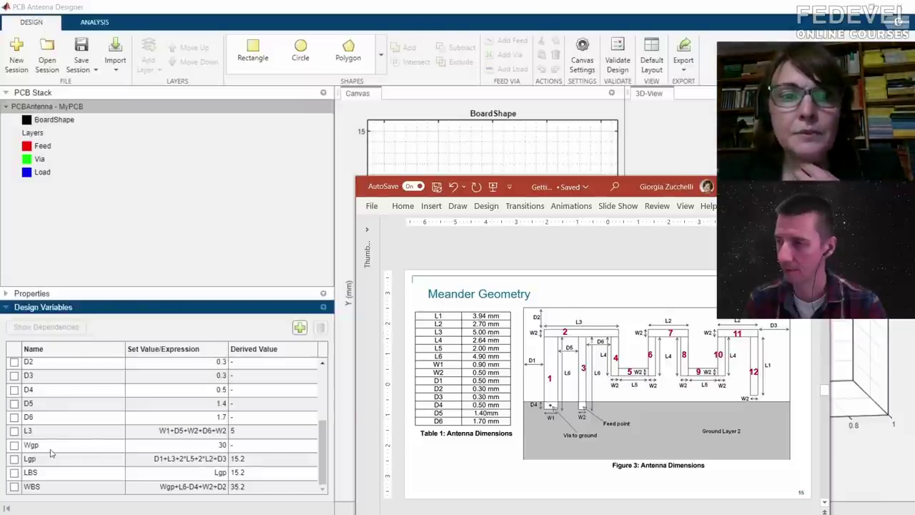
- Examine the board variables LBS and WBS, the ground plane variables Wgp and Lgp, and the Lgp expression against the meander geometry slide
{"action": "left_click", "coordinate": [48, 474]}
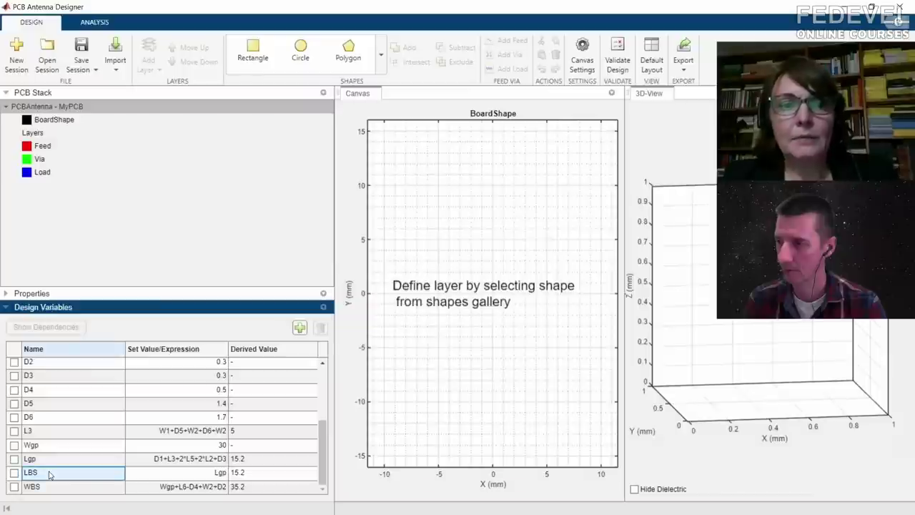
{"action": "left_click", "coordinate": [51, 488]}
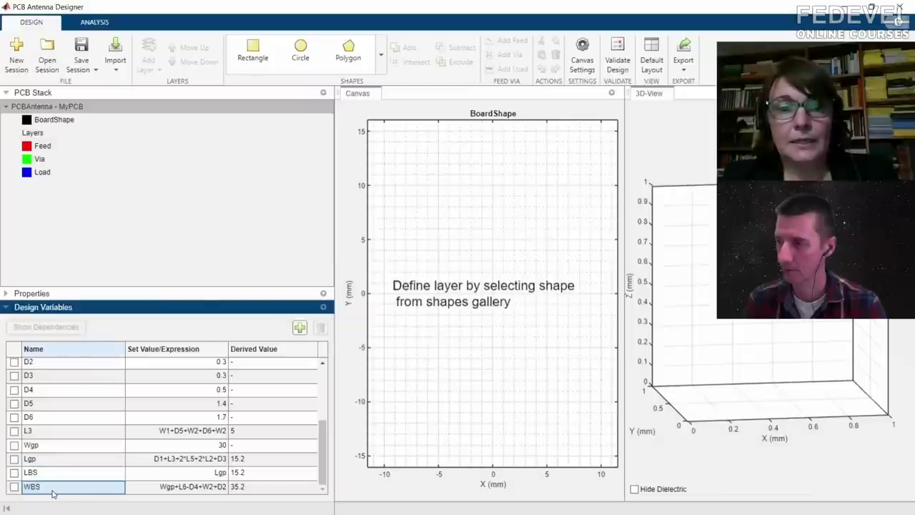
{"action": "left_click", "coordinate": [51, 446]}
{"action": "left_click", "coordinate": [53, 463]}
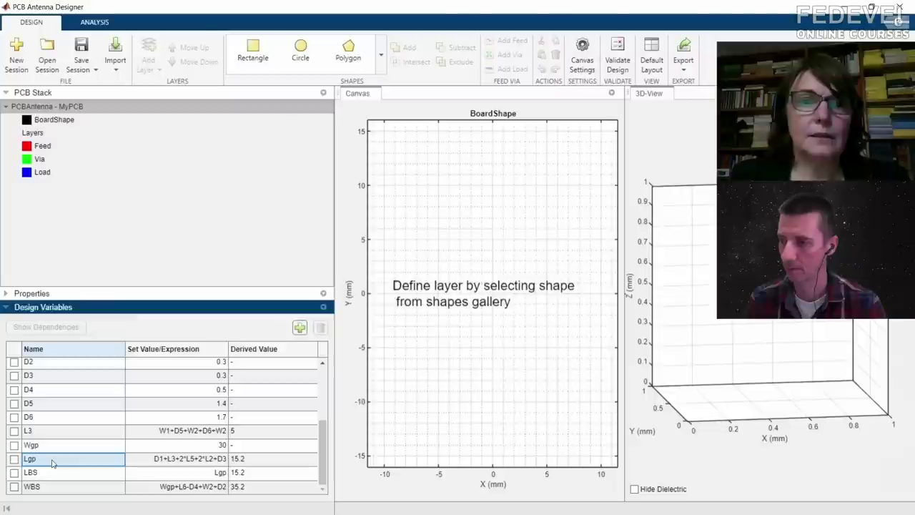
{"action": "left_click", "coordinate": [52, 448]}
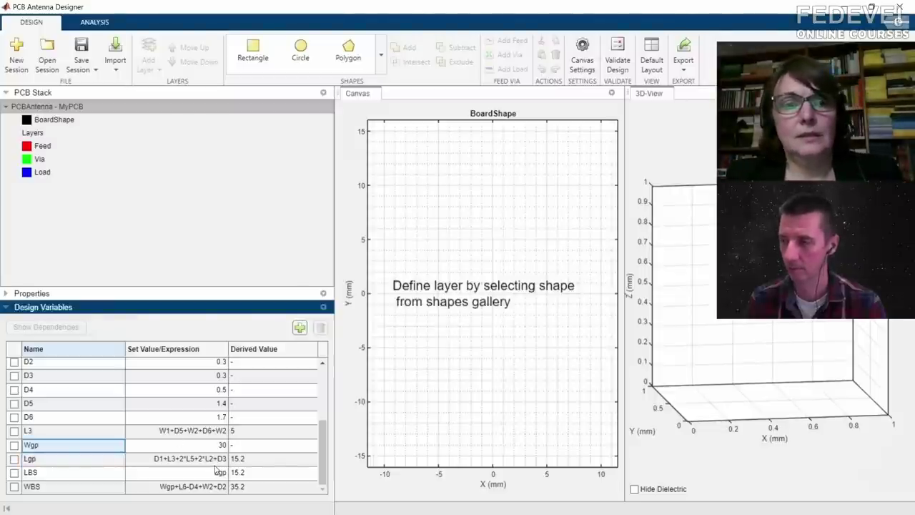
{"action": "left_click", "coordinate": [201, 463]}
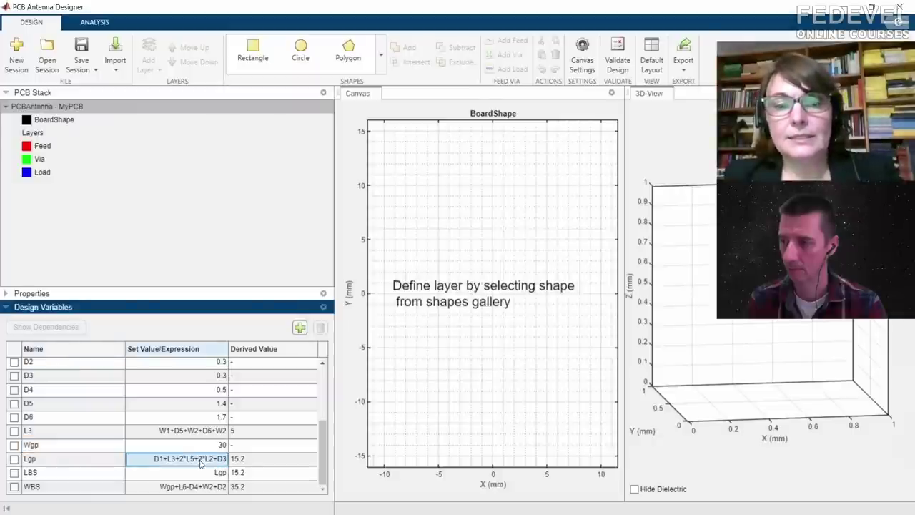
{"action": "key", "text": "alt+Tab"}
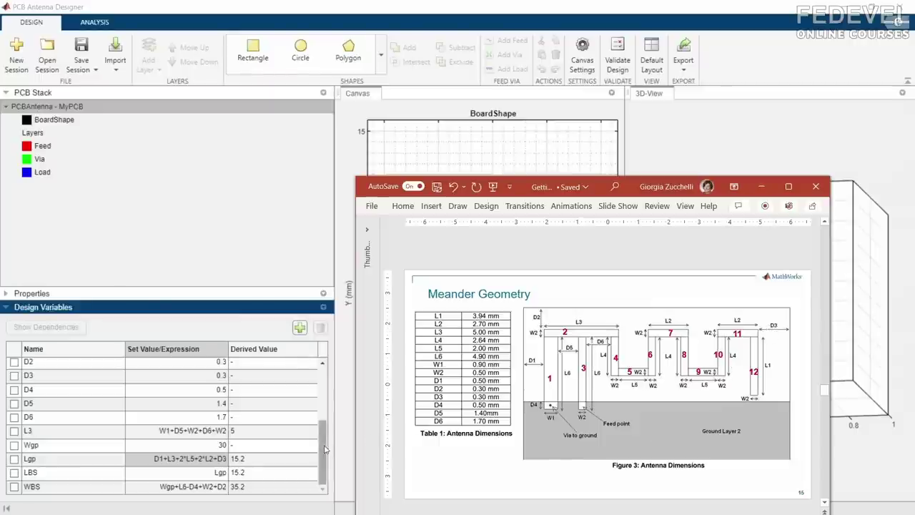
{"action": "left_click_drag", "start_coordinate": [327, 451], "coordinate": [330, 380]}
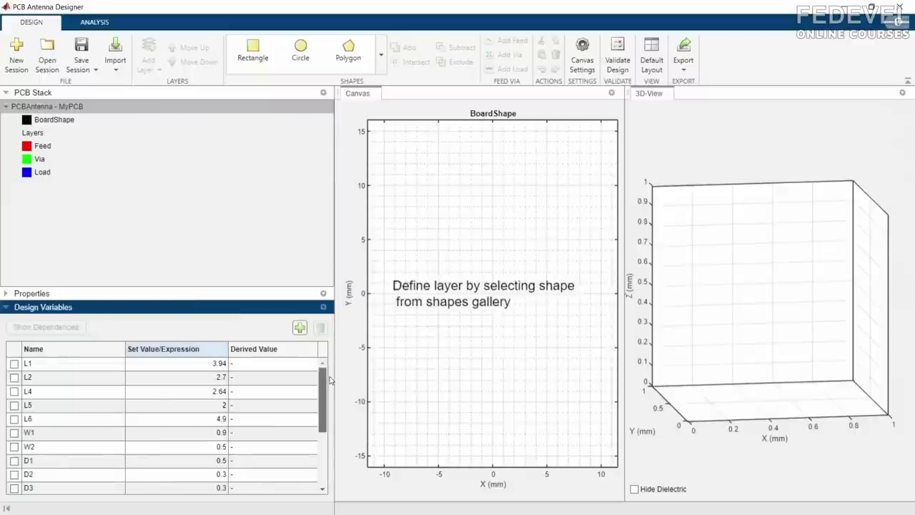
- Select BoardShape in the PCB stack and give the design variables table more height
{"action": "left_click", "coordinate": [56, 123]}
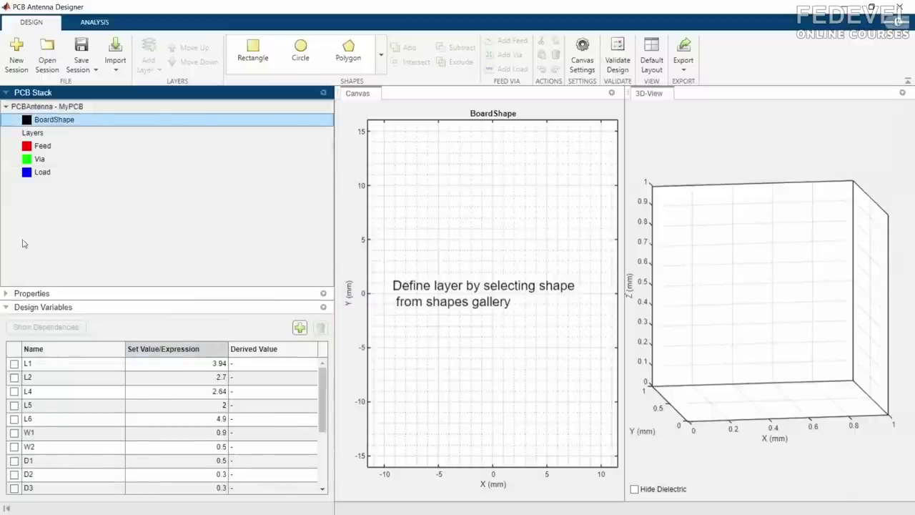
{"action": "right_click", "coordinate": [322, 297]}
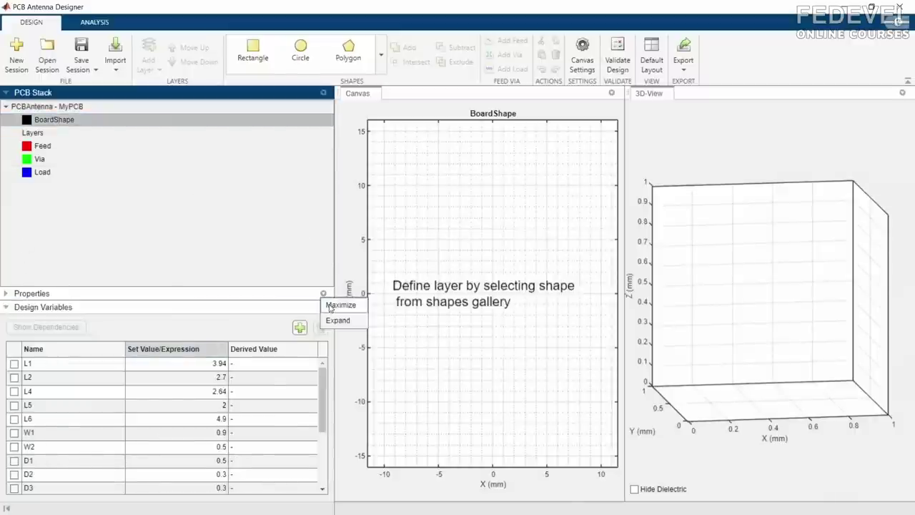
{"action": "left_click", "coordinate": [340, 306]}
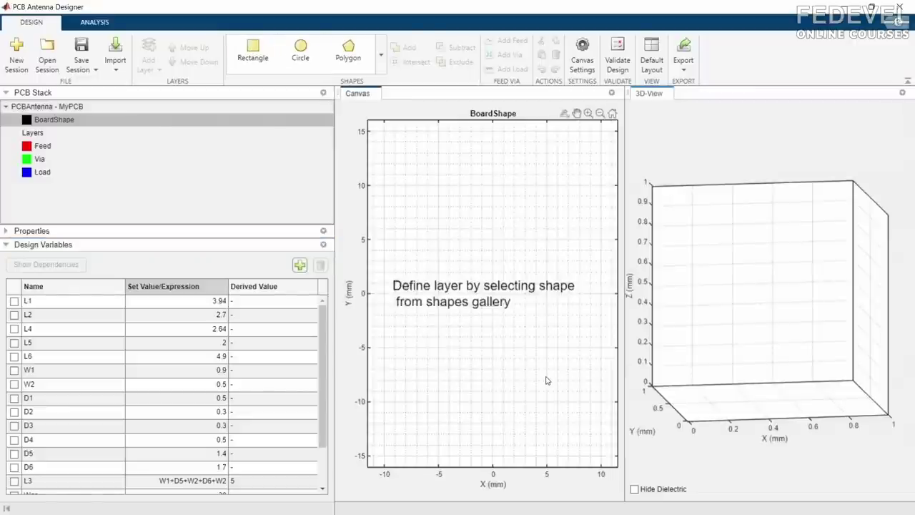
- Draw a rectangle about 12.6 mm long and 17.6 mm wide as the board outline and rename it BoardShape
{"action": "left_click_drag", "start_coordinate": [539, 376], "coordinate": [410, 186]}
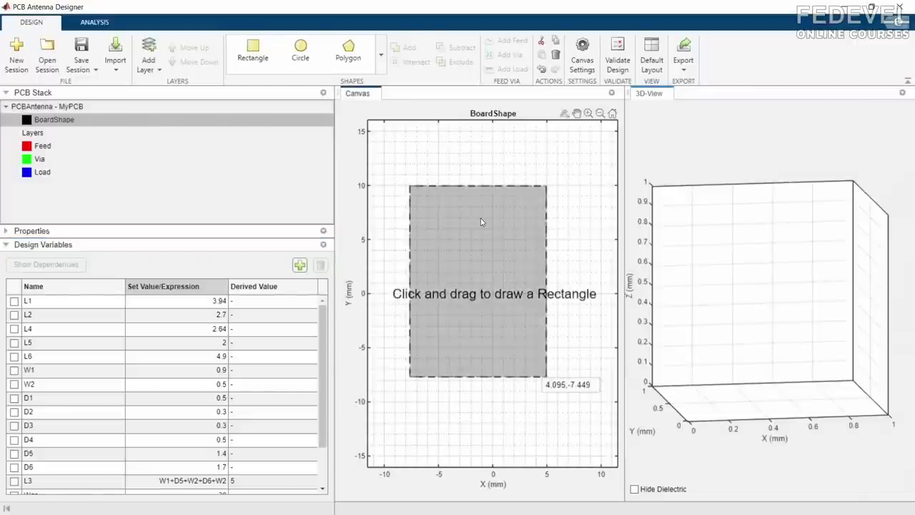
{"action": "left_click", "coordinate": [323, 233]}
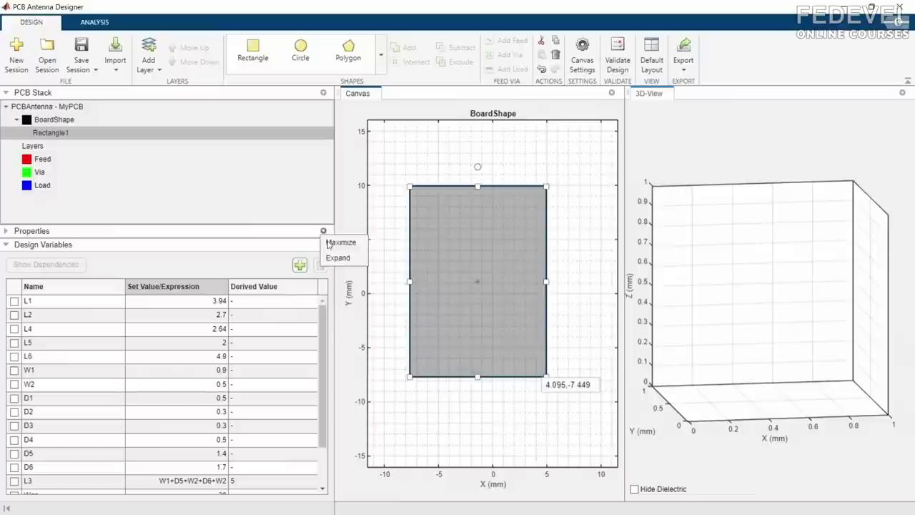
{"action": "left_click", "coordinate": [328, 260]}
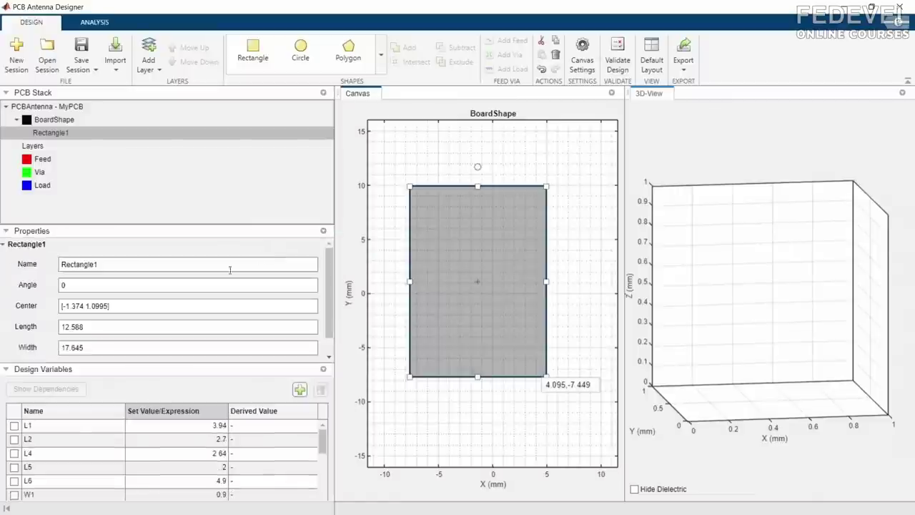
{"action": "double_click", "coordinate": [150, 263]}
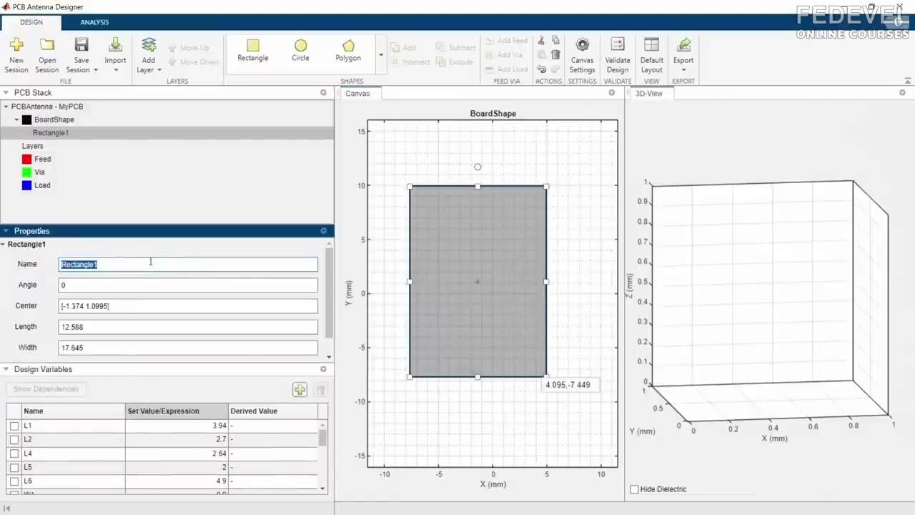
{"action": "type", "text": "BoardShap"}
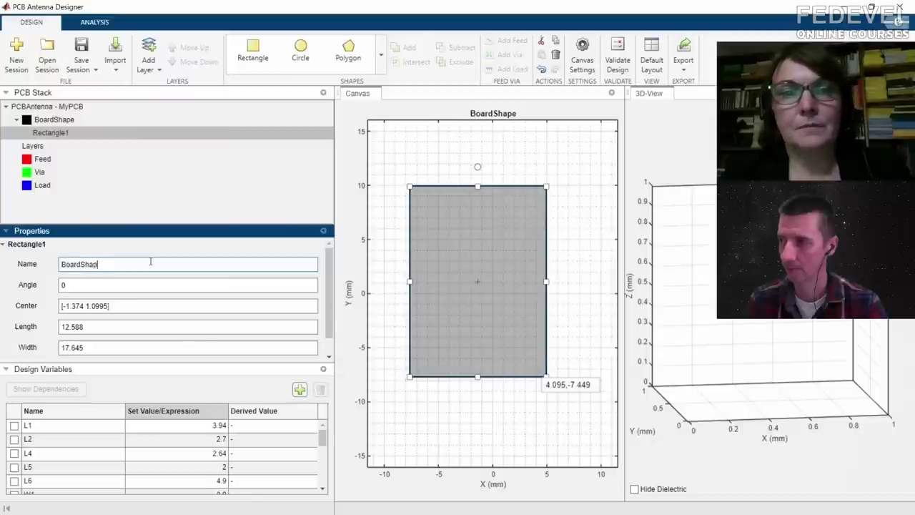
{"action": "type", "text": "e"}
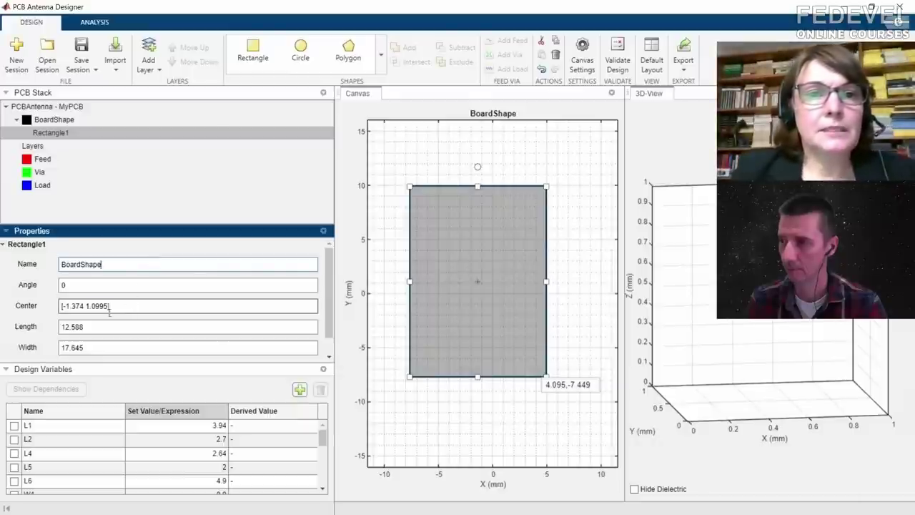
- Set the board rectangle's length to the variable LBS and its width to the variable WBS
{"action": "double_click", "coordinate": [91, 326]}
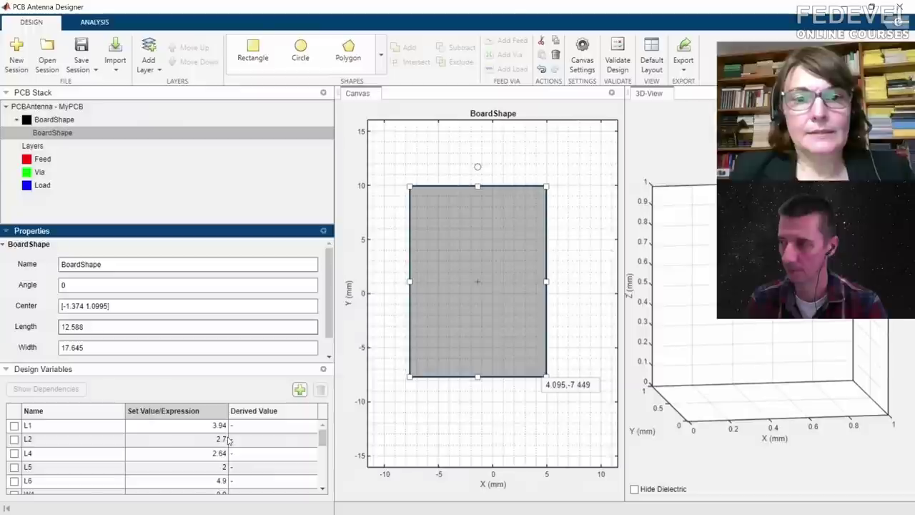
{"action": "left_click", "coordinate": [323, 490]}
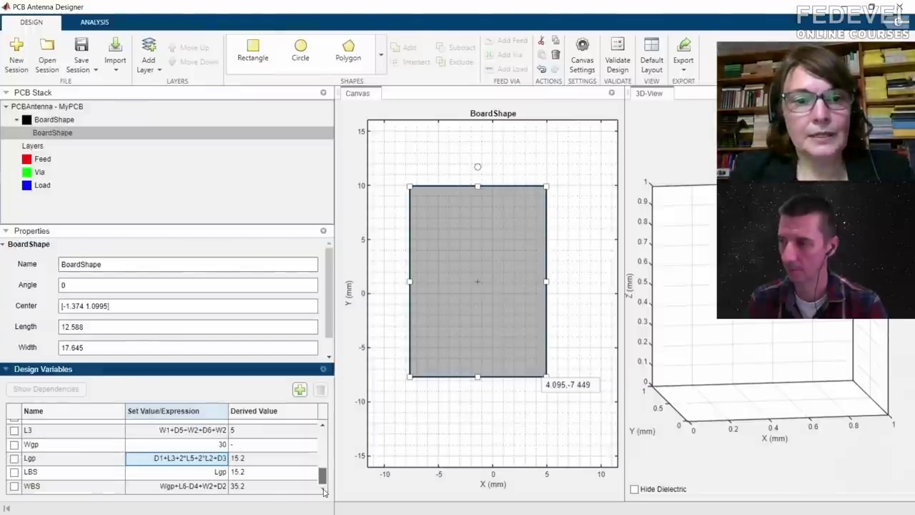
{"action": "left_click", "coordinate": [112, 328]}
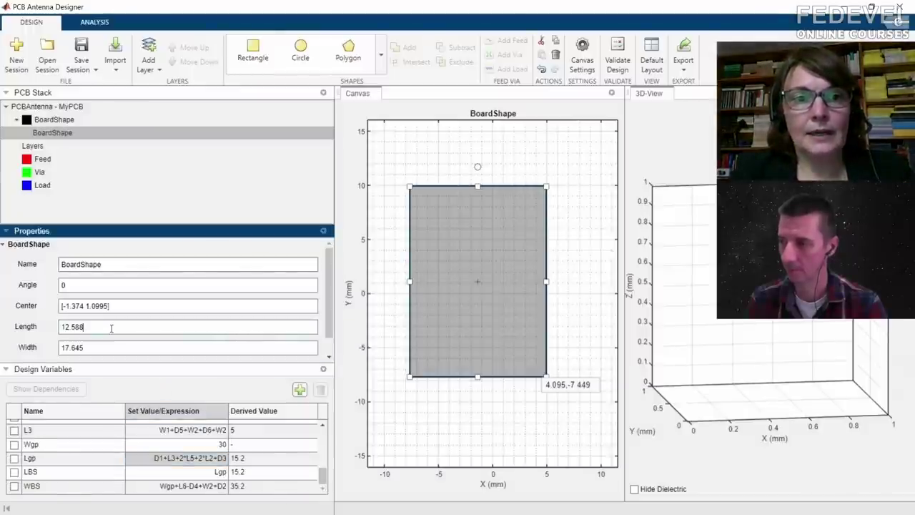
{"action": "double_click", "coordinate": [111, 327]}
{"action": "type", "text": "LBS"}
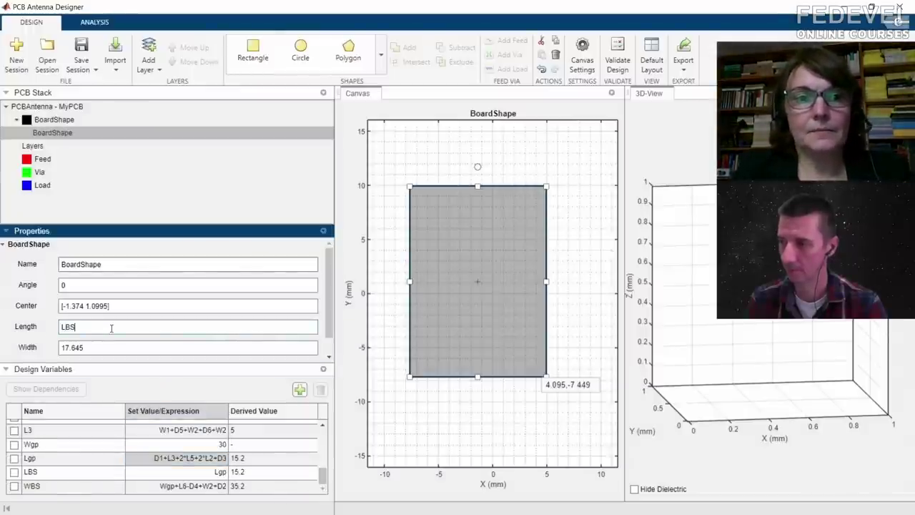
{"action": "double_click", "coordinate": [100, 349]}
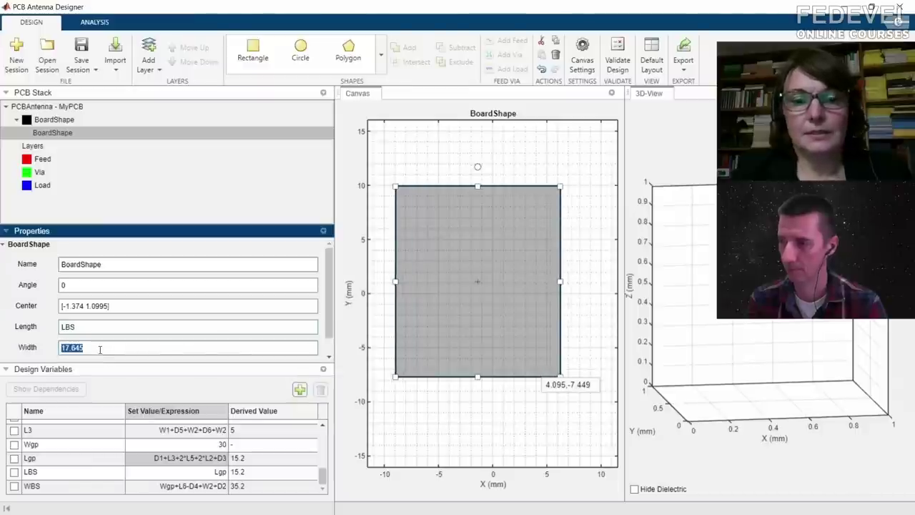
{"action": "left_click", "coordinate": [100, 349]}
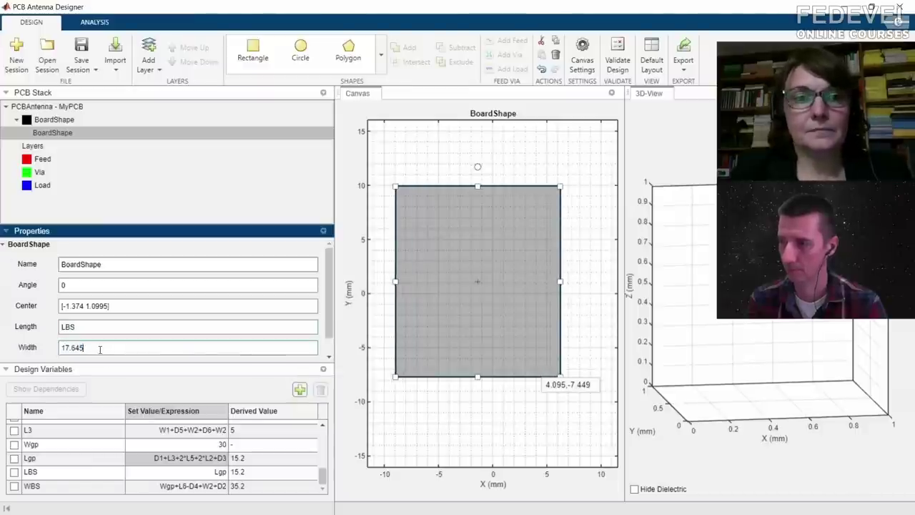
{"action": "double_click", "coordinate": [101, 349]}
{"action": "type", "text": "WBS"}
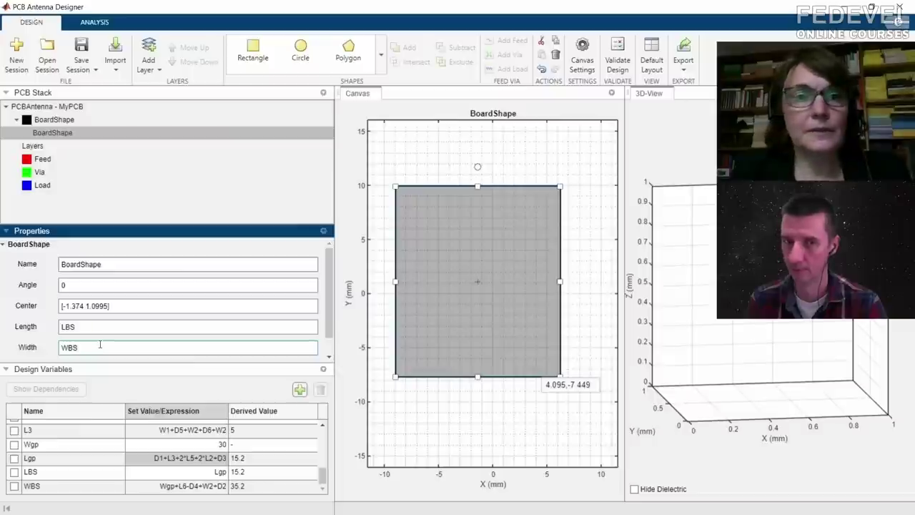
{"action": "left_click", "coordinate": [93, 326]}
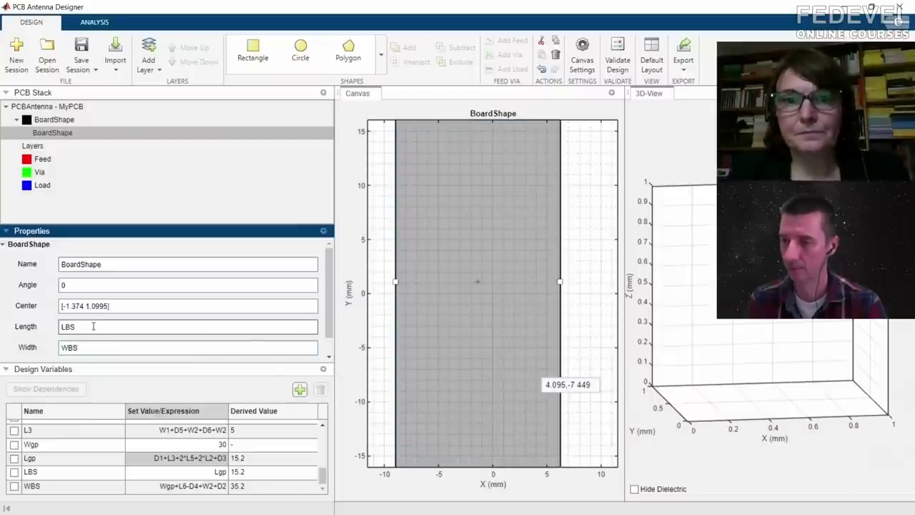
- Replace the X coordinate of the board rectangle's center with the expression LBS/2
{"action": "left_click", "coordinate": [596, 249]}
{"action": "right_click", "coordinate": [596, 249]}
{"action": "left_click", "coordinate": [612, 259]}
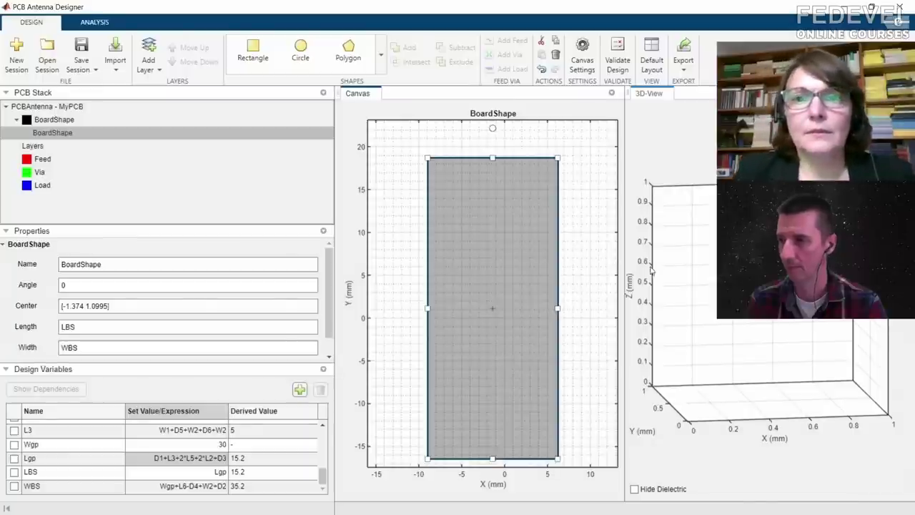
{"action": "left_click", "coordinate": [116, 310]}
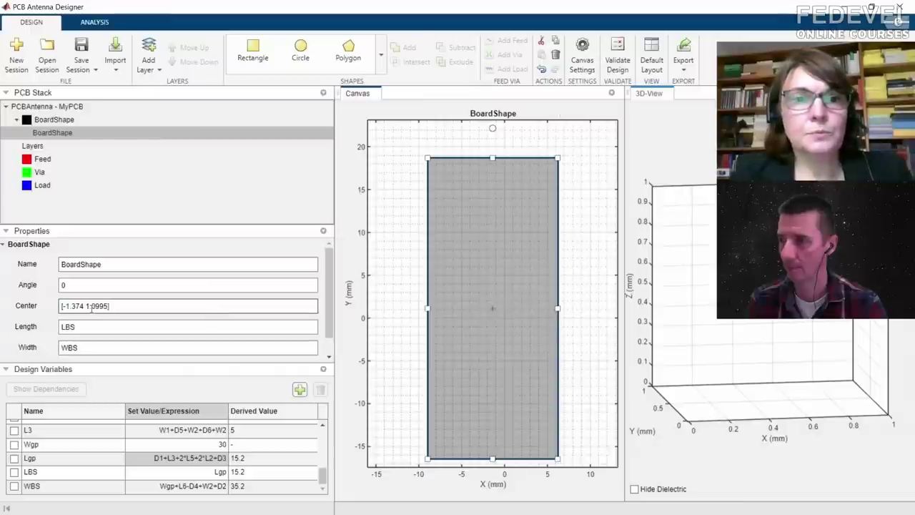
{"action": "left_click", "coordinate": [84, 307]}
{"action": "key", "text": "BackSpace"}
{"action": "key", "text": "BackSpace"}
{"action": "key", "text": "BackSpace"}
{"action": "key", "text": "BackSpace"}
{"action": "key", "text": "BackSpace"}
{"action": "key", "text": "BackSpace"}
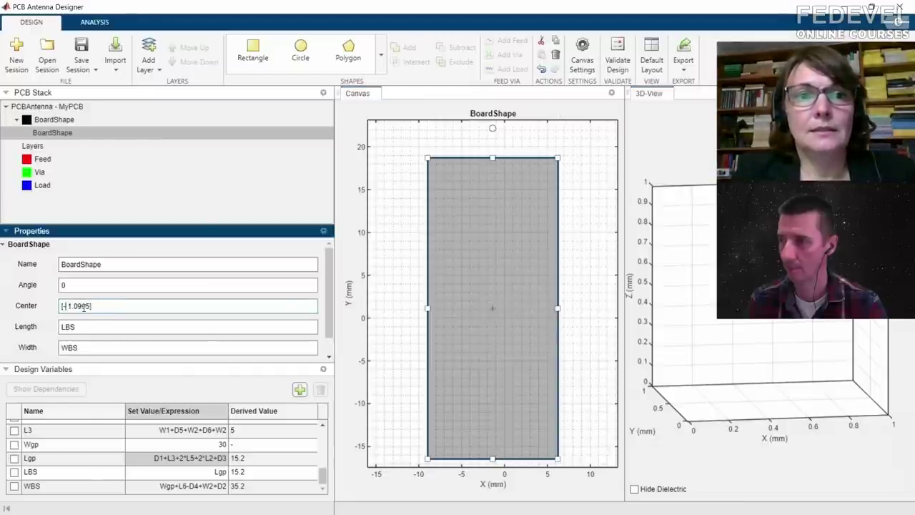
{"action": "type", "text": "LB"}
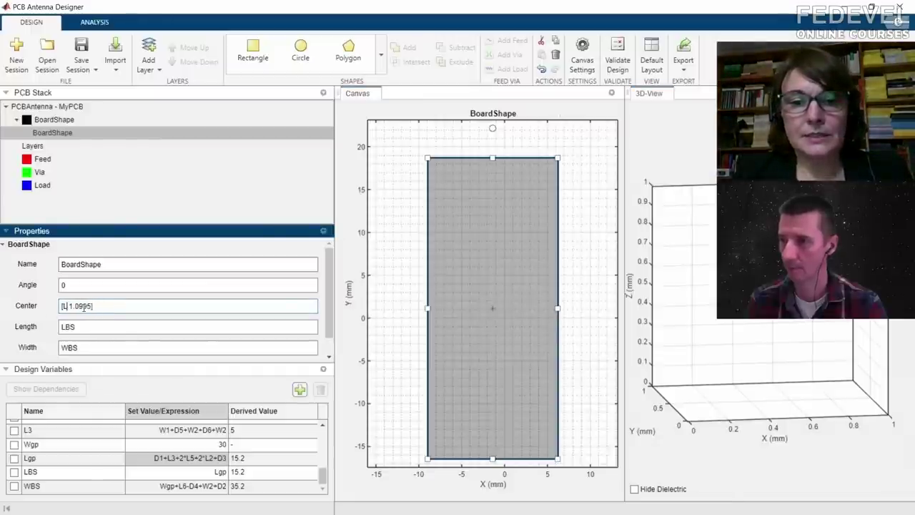
{"action": "type", "text": "S/2"}
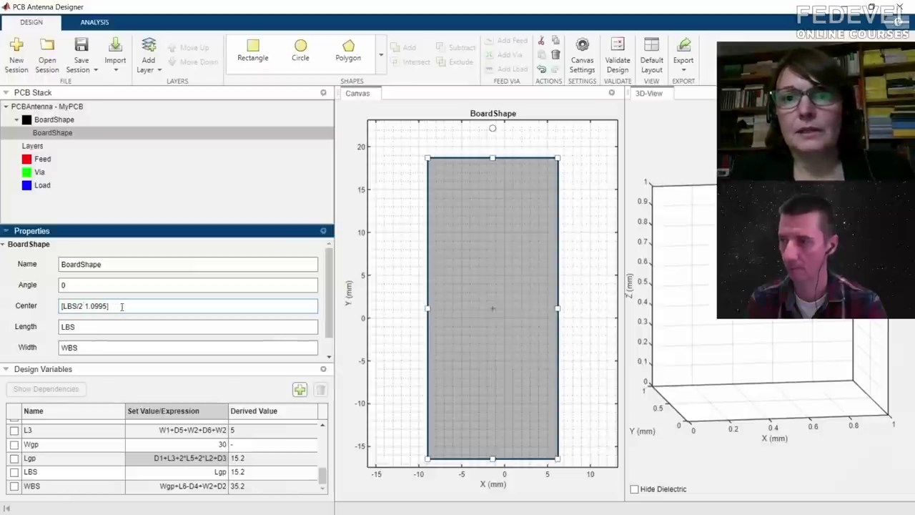
{"action": "left_click", "coordinate": [118, 325]}
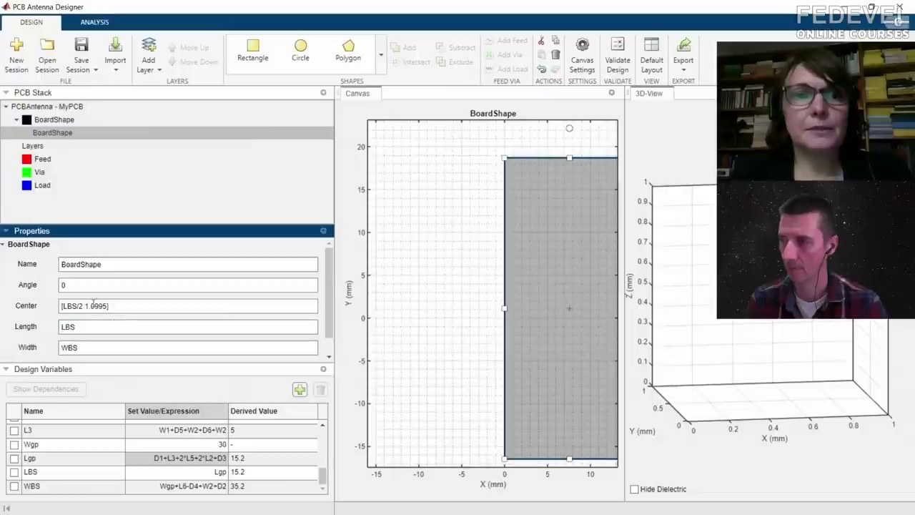
- Set the Y coordinate of the board rectangle's center to WBS/2-Wgp and check the origin against the meander geometry slide in PowerPoint
{"action": "left_click", "coordinate": [108, 305]}
{"action": "key", "text": "BackSpace"}
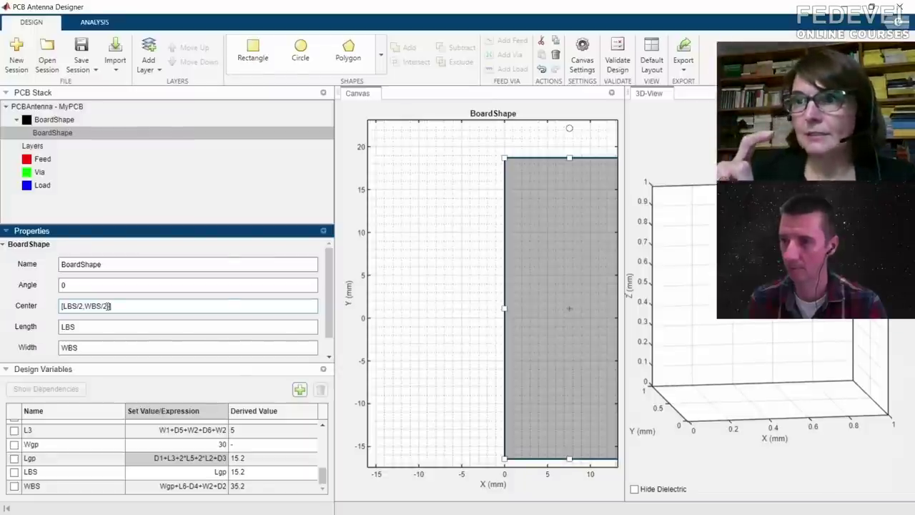
{"action": "key", "text": "BackSpace"}
{"action": "type", "text": "-Wgp"}
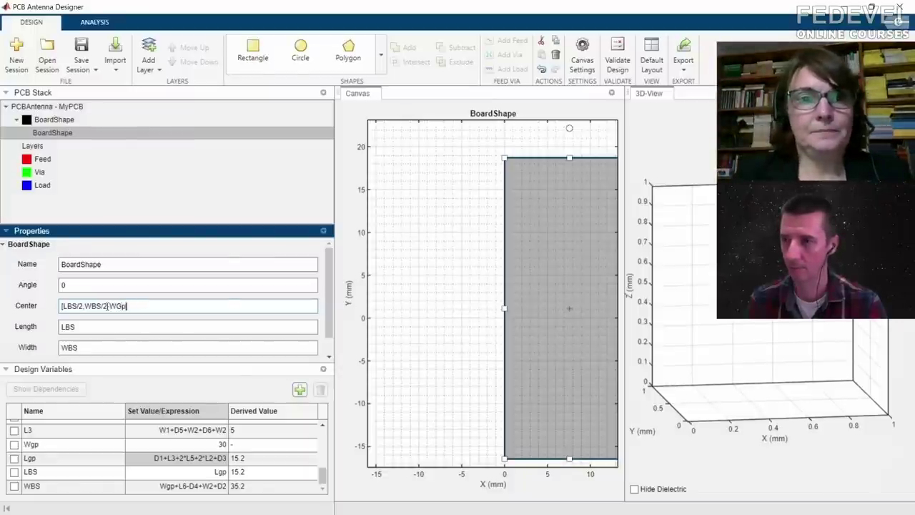
{"action": "type", "text": "gp"}
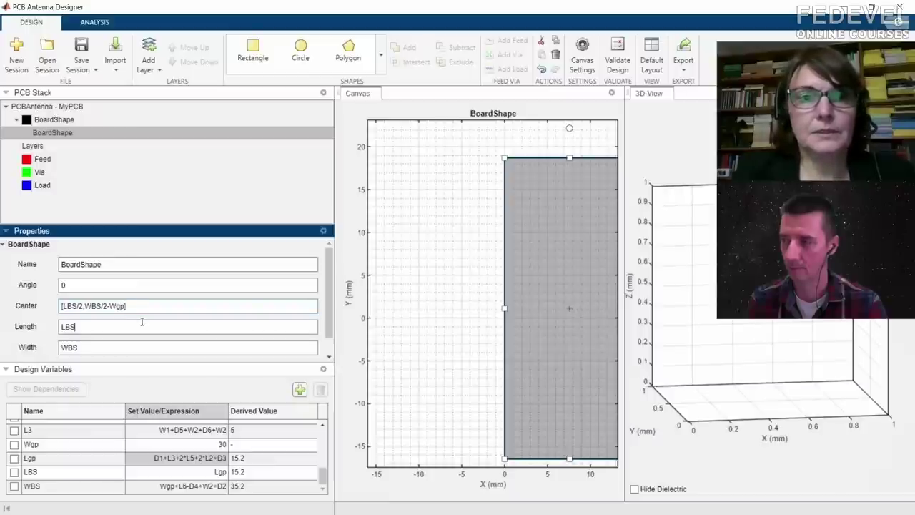
{"action": "key", "text": "Return"}
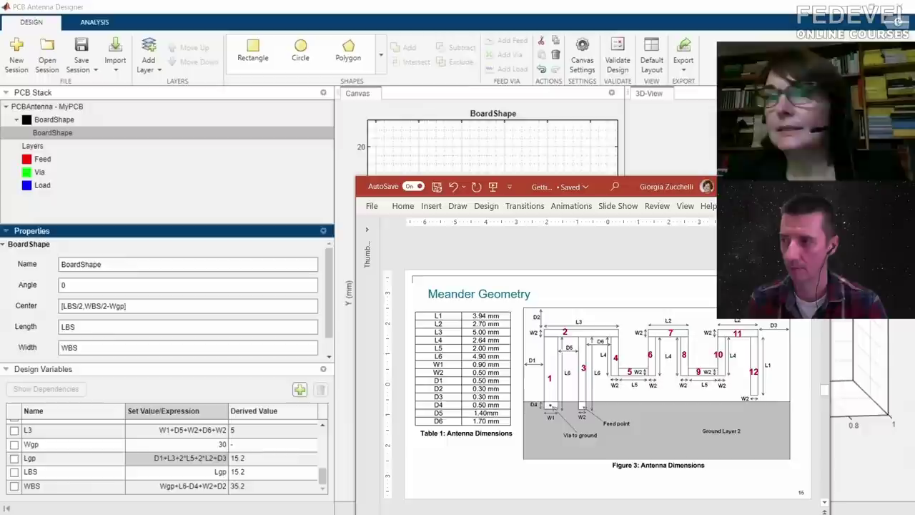
{"action": "key", "text": "alt+Tab"}
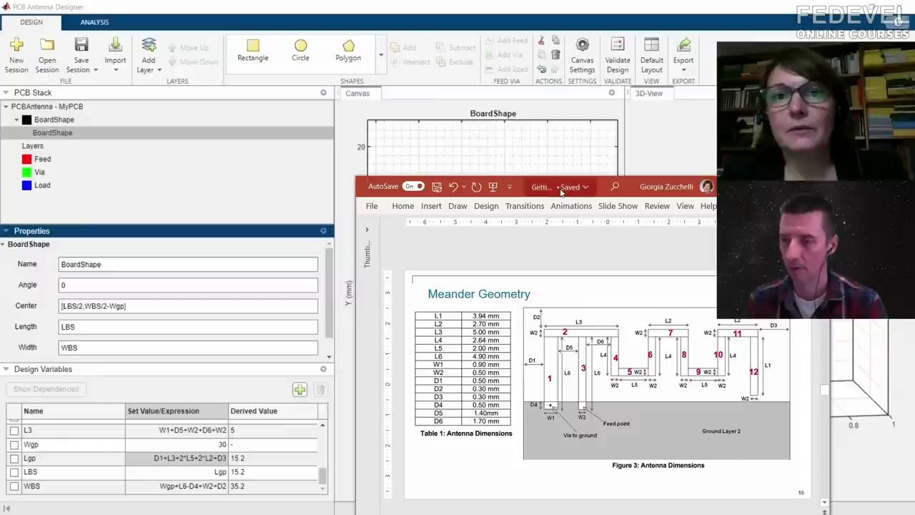
{"action": "key", "text": "alt+Tab"}
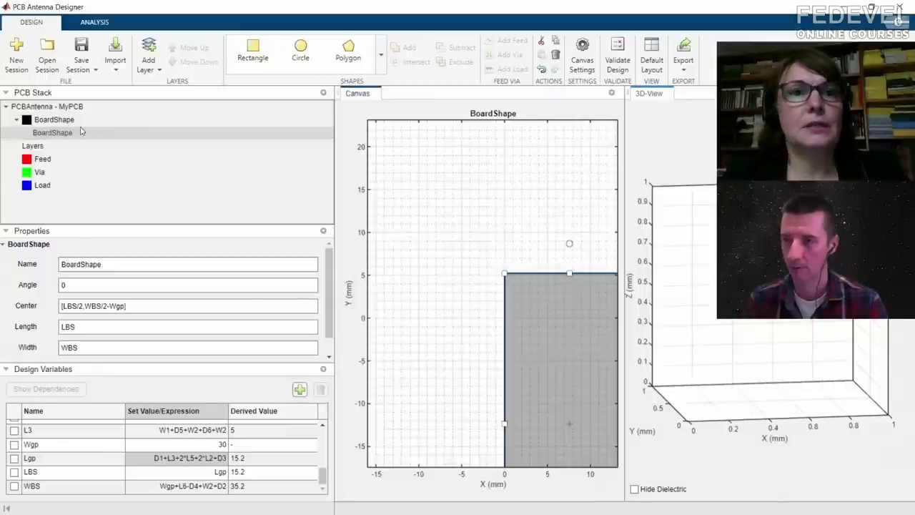
- Set the conductor type of the PCB layers to Copper with a thickness of 35e-3
{"action": "left_click", "coordinate": [47, 146]}
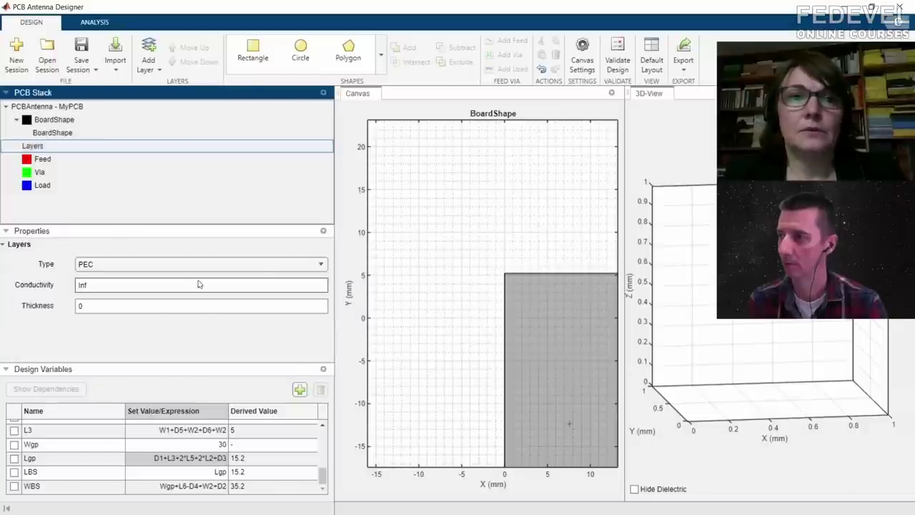
{"action": "left_click", "coordinate": [319, 264]}
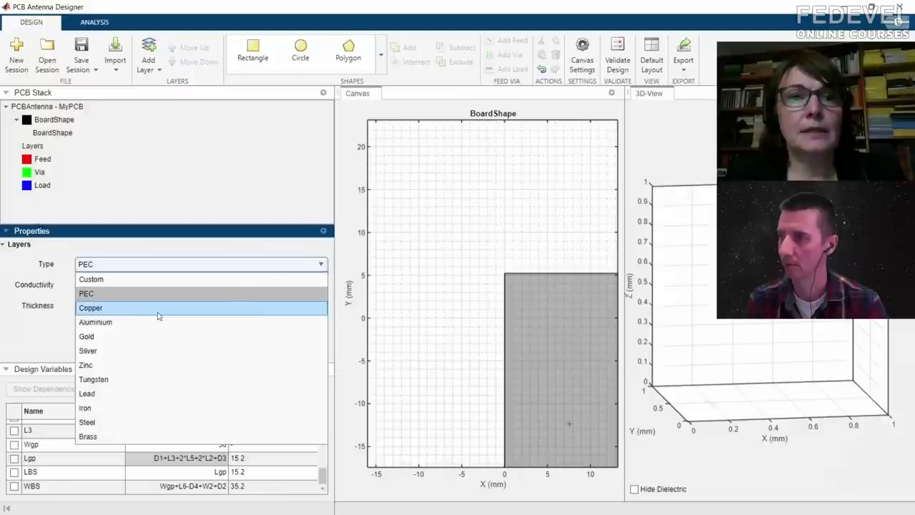
{"action": "left_click", "coordinate": [120, 308]}
{"action": "double_click", "coordinate": [119, 311]}
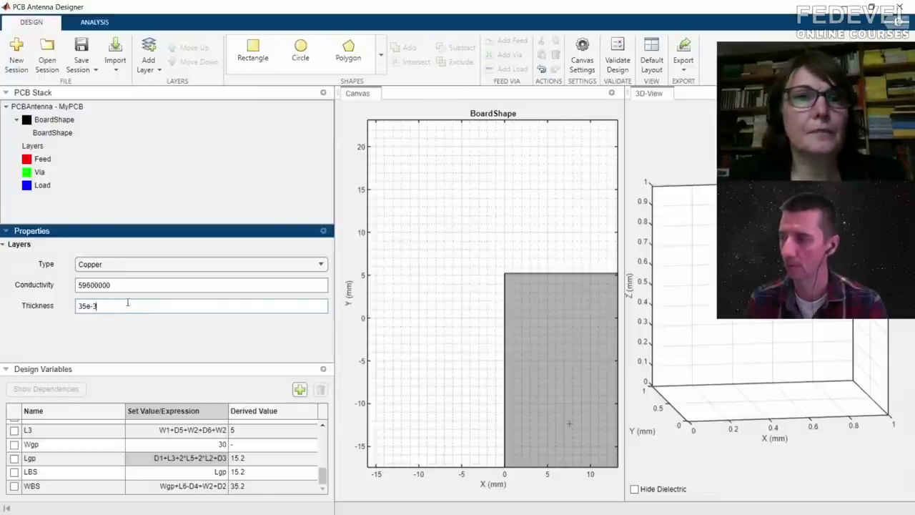
- Add a metal layer to the PCB stack and change its color to yellow
{"action": "left_click", "coordinate": [41, 147]}
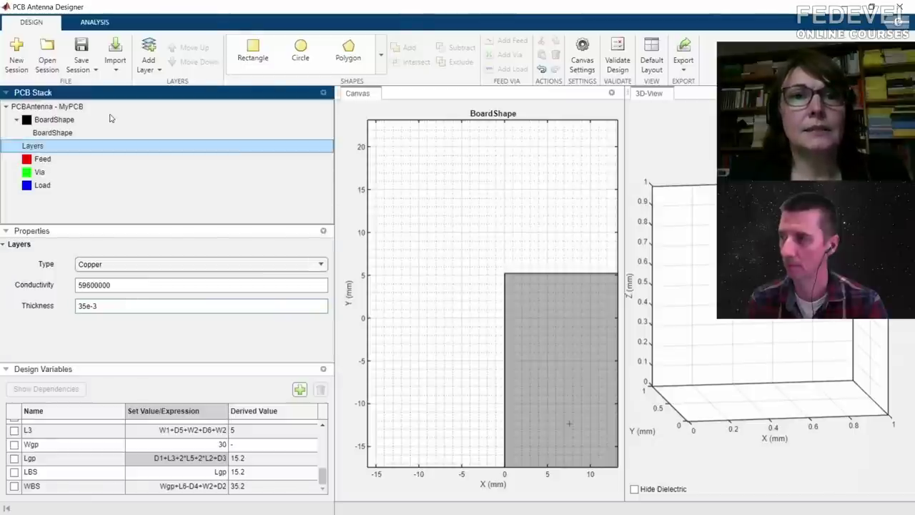
{"action": "left_click", "coordinate": [157, 70]}
{"action": "left_click", "coordinate": [157, 89]}
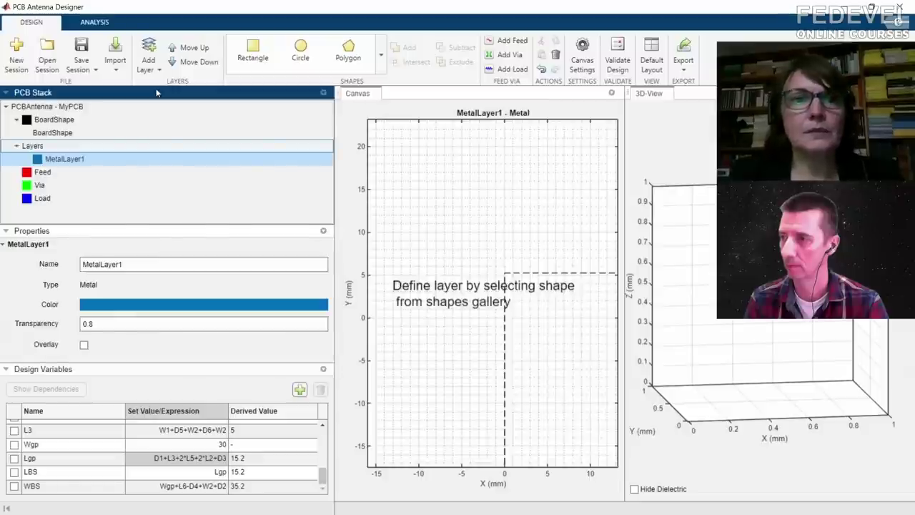
{"action": "left_click", "coordinate": [133, 307]}
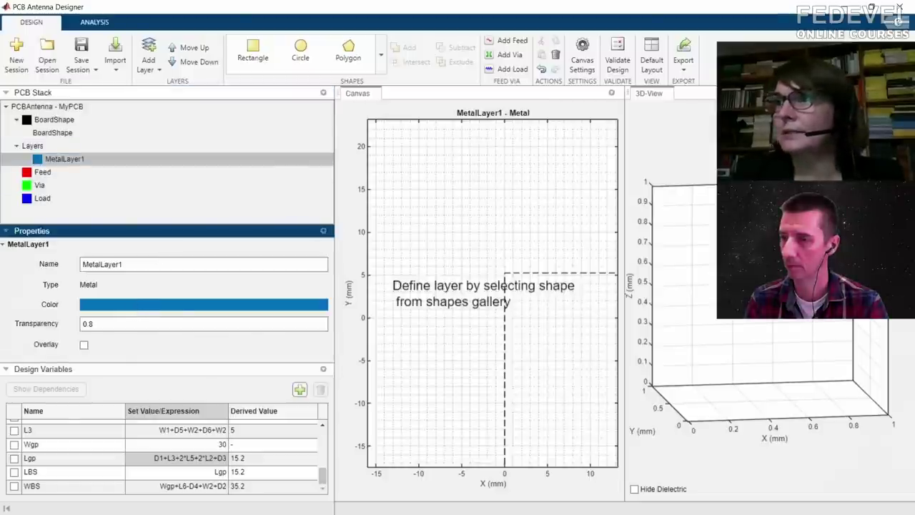
{"action": "left_click", "coordinate": [423, 207]}
{"action": "left_click", "coordinate": [405, 224]}
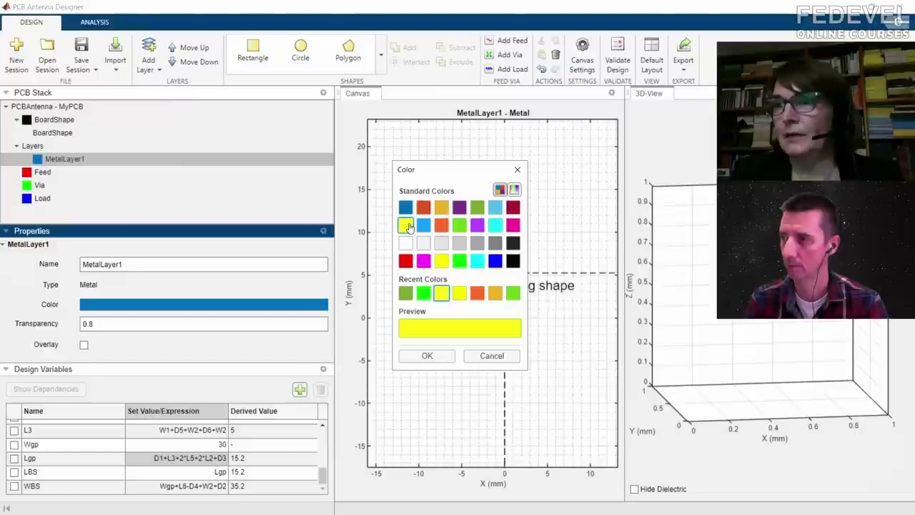
{"action": "left_click", "coordinate": [431, 361]}
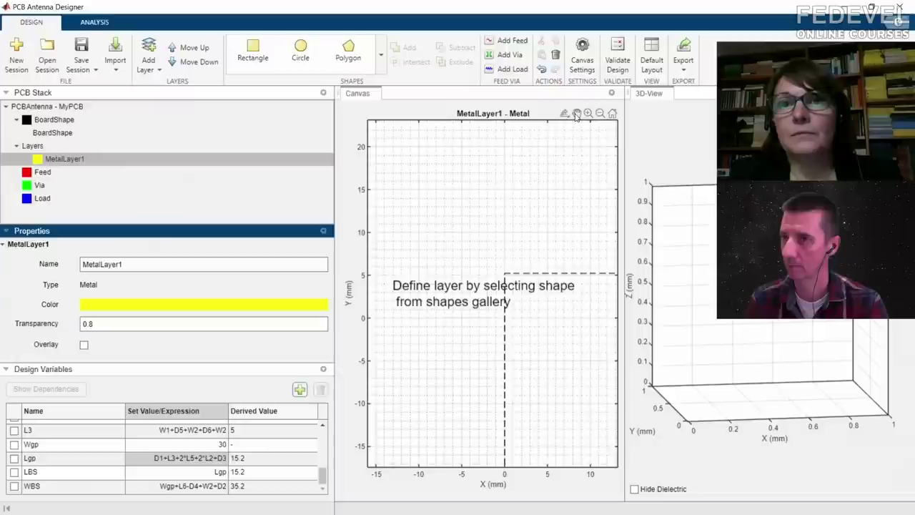
{"action": "left_click", "coordinate": [574, 175]}
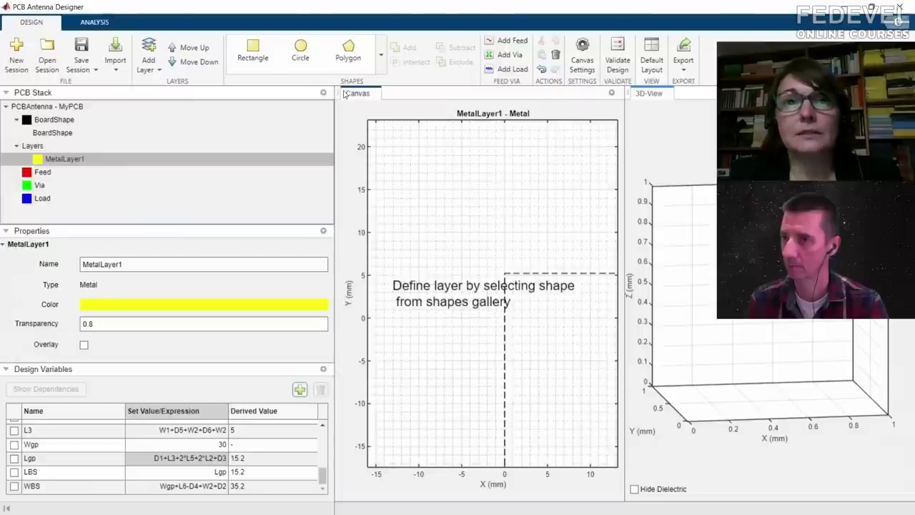
- Draw three rectangles on the metal layer: a vertical one about 2.4 by 14.4 mm, a horizontal one about 10 by 1.1 mm, and a vertical one about 2.3 by 12.7 mm
{"action": "left_click", "coordinate": [255, 52]}
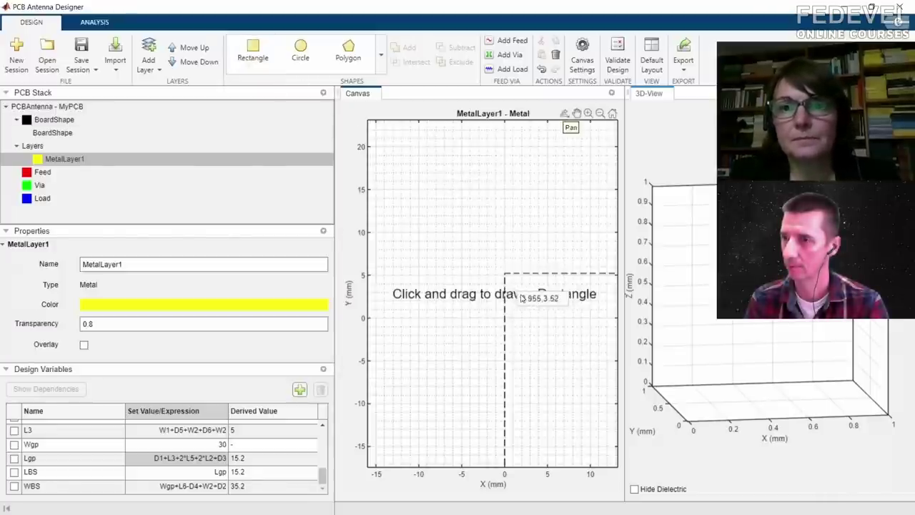
{"action": "left_click_drag", "start_coordinate": [520, 294], "coordinate": [539, 416]}
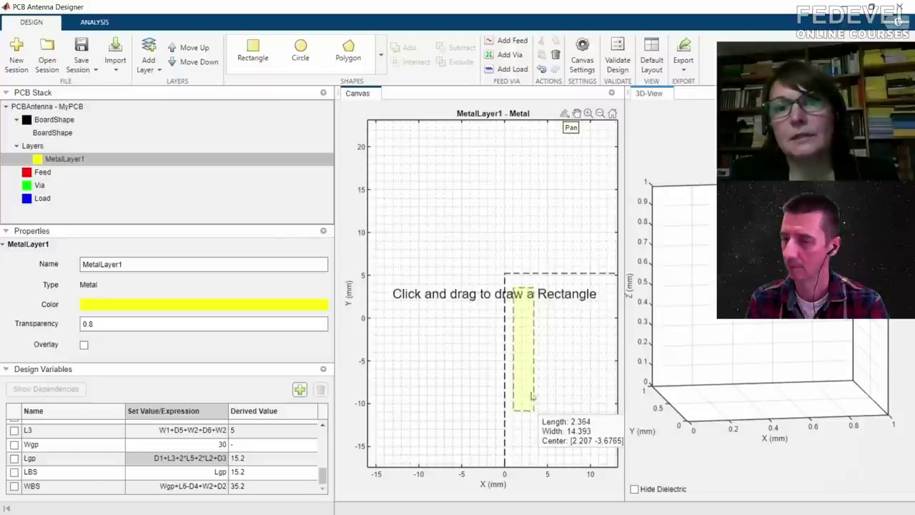
{"action": "left_click", "coordinate": [257, 55]}
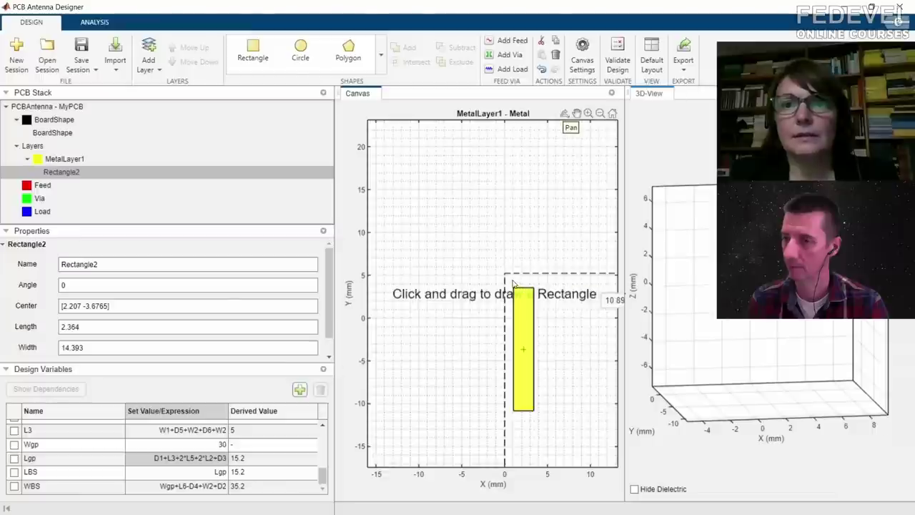
{"action": "left_click_drag", "start_coordinate": [512, 280], "coordinate": [598, 288]}
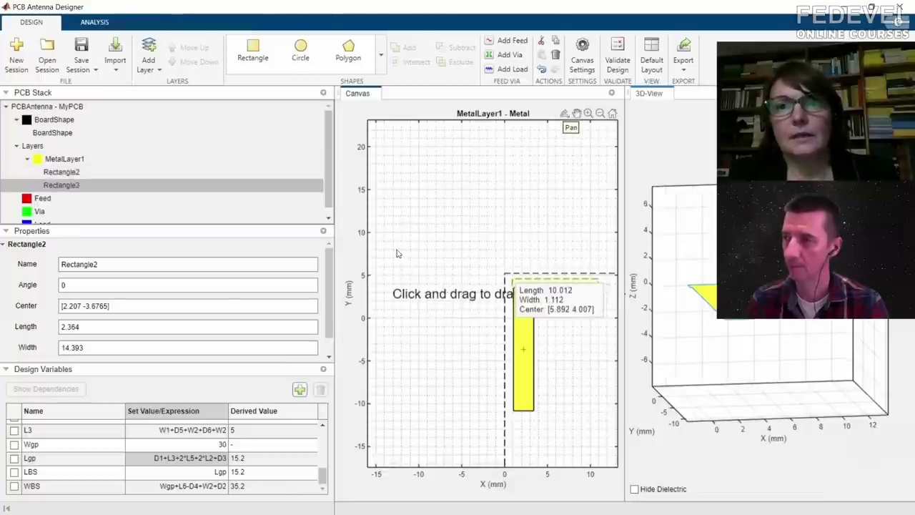
{"action": "left_click", "coordinate": [252, 52]}
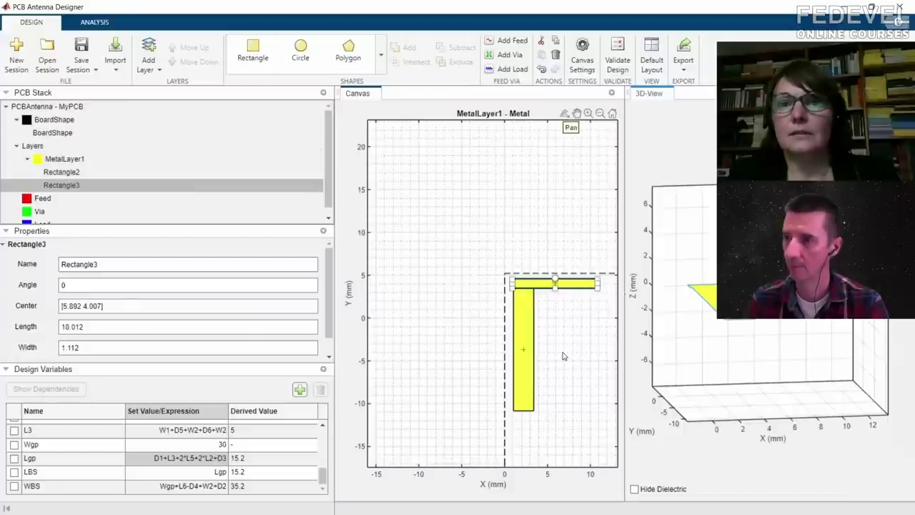
{"action": "left_click_drag", "start_coordinate": [560, 404], "coordinate": [579, 296]}
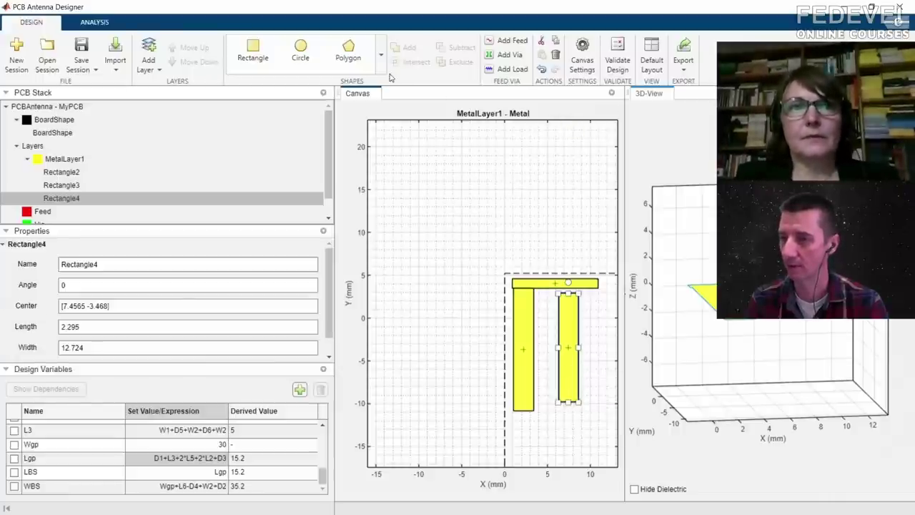
- Rename the first vertical rectangle of the metal layer to Rectangle1
{"action": "left_click", "coordinate": [87, 173]}
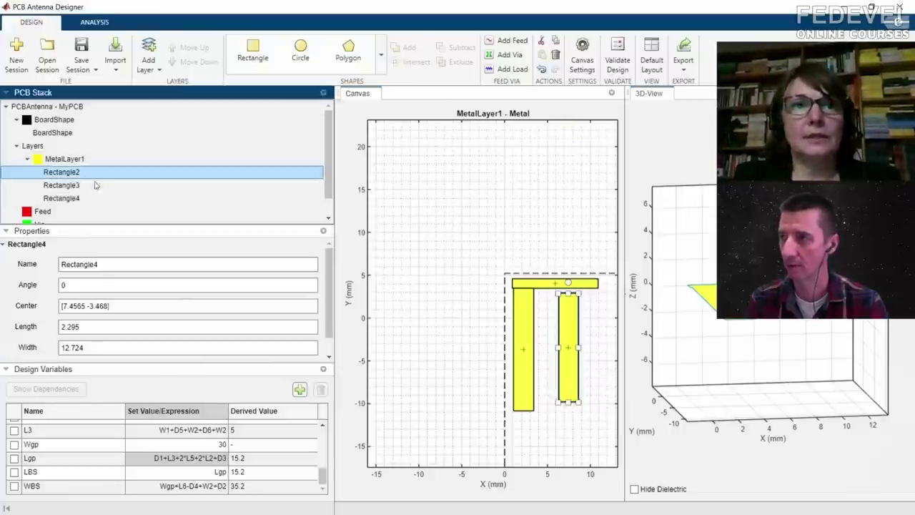
{"action": "left_click", "coordinate": [119, 263]}
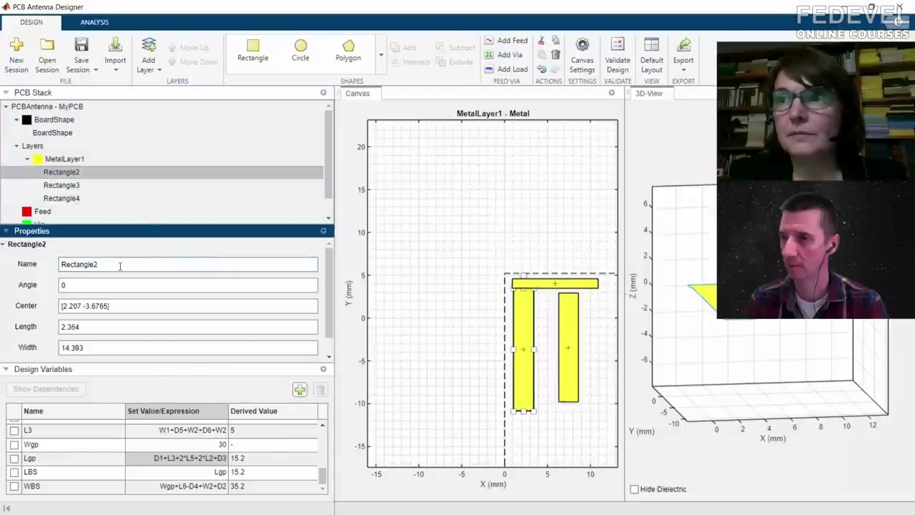
{"action": "key", "text": "BackSpace"}
{"action": "type", "text": "1"}
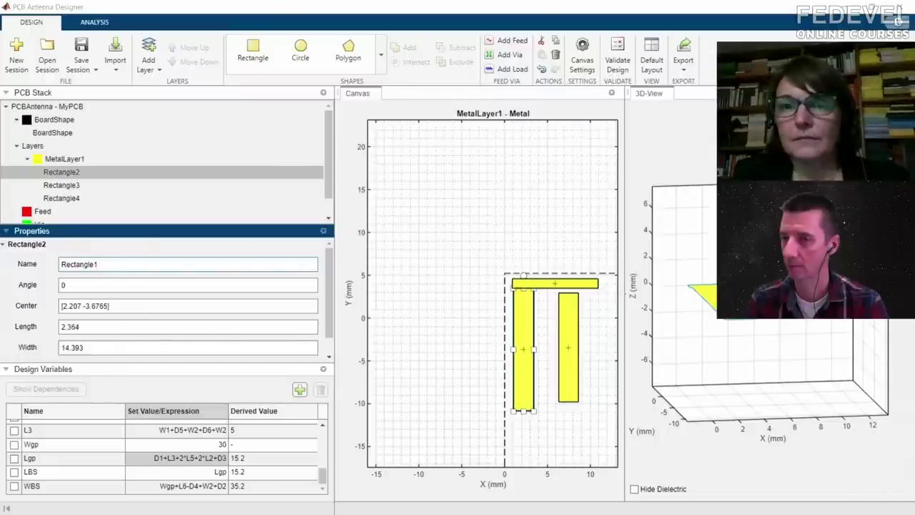
- Check strip 1 on the meander geometry slide in PowerPoint, and set Rectangle1's length to W1 and its width to L6
{"action": "key", "text": "alt+Tab"}
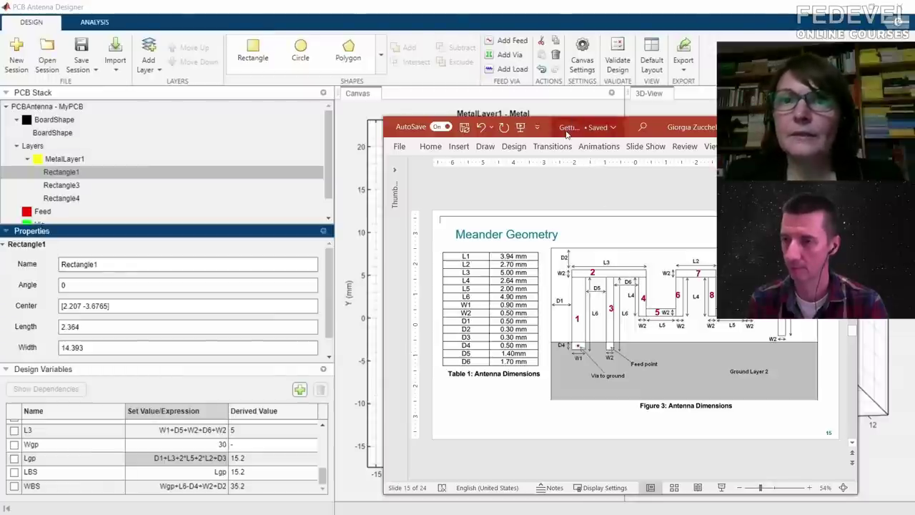
{"action": "key", "text": "alt+Tab"}
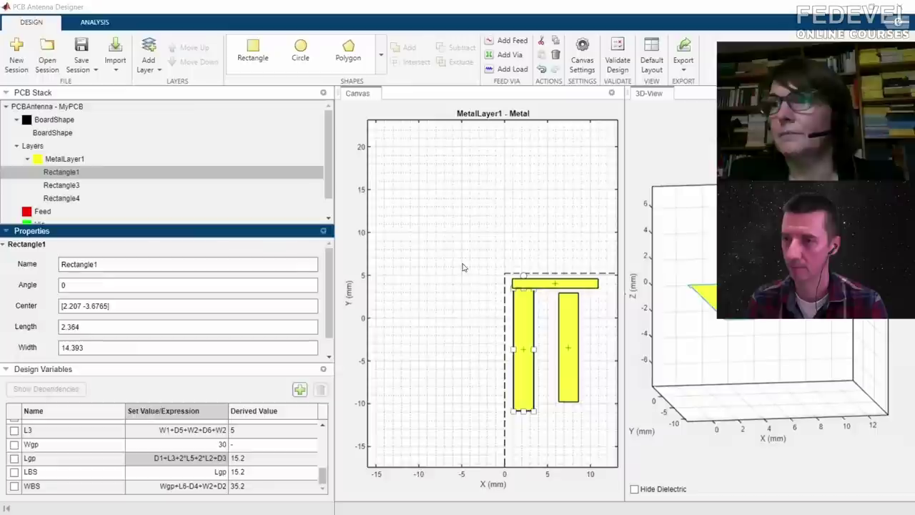
{"action": "left_click", "coordinate": [103, 327]}
{"action": "double_click", "coordinate": [102, 326]}
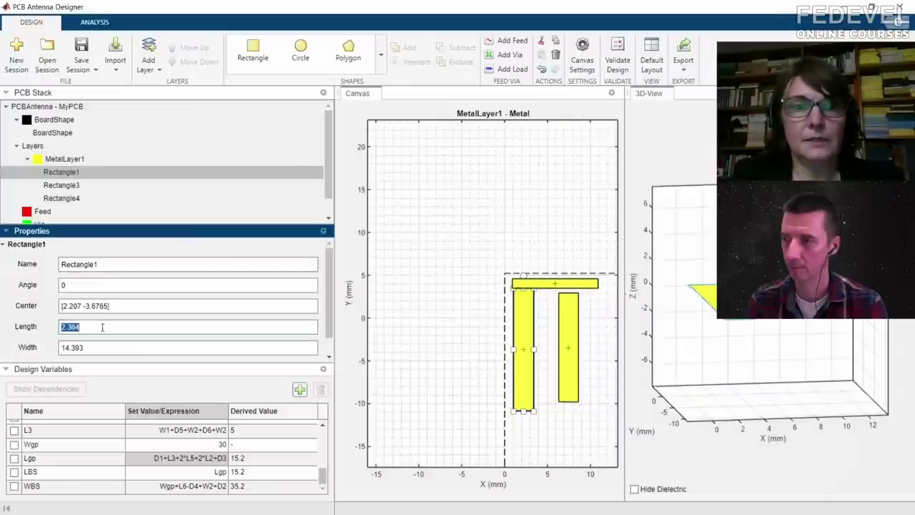
{"action": "type", "text": "W1"}
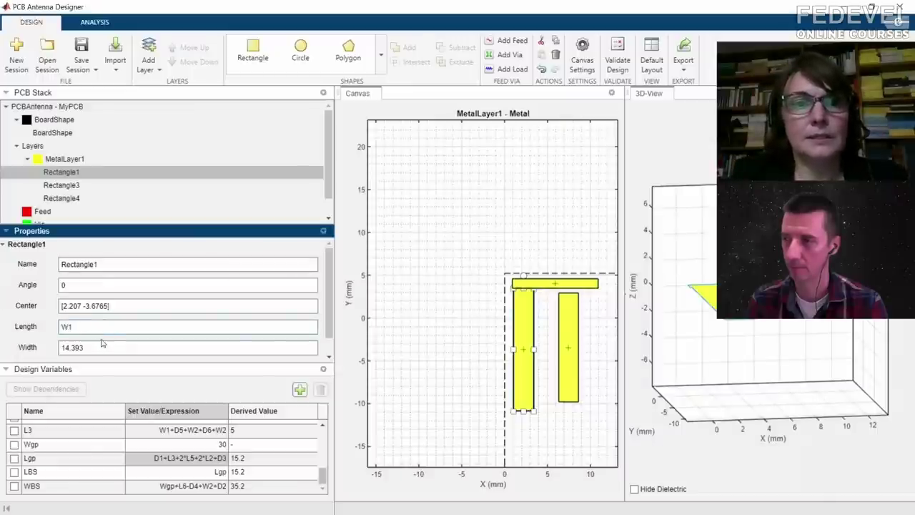
{"action": "double_click", "coordinate": [101, 342]}
{"action": "left_click", "coordinate": [101, 345]}
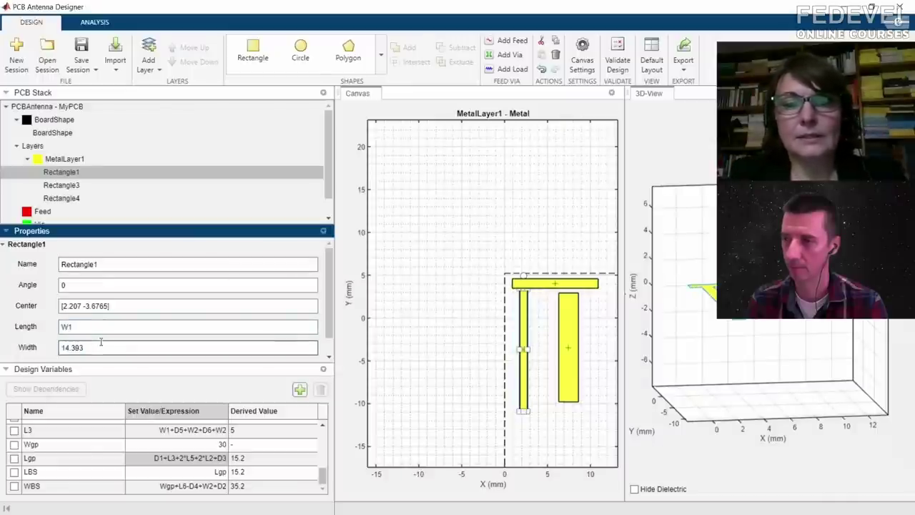
{"action": "double_click", "coordinate": [99, 345]}
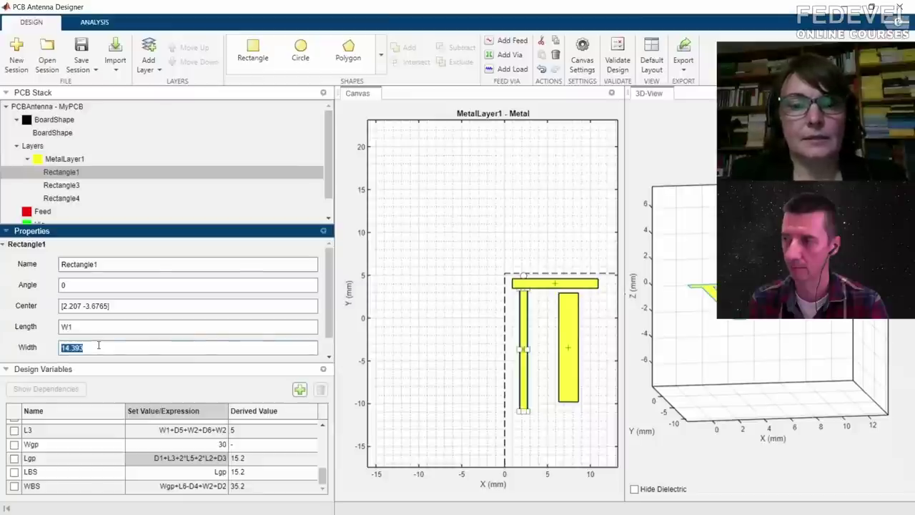
{"action": "type", "text": "L6"}
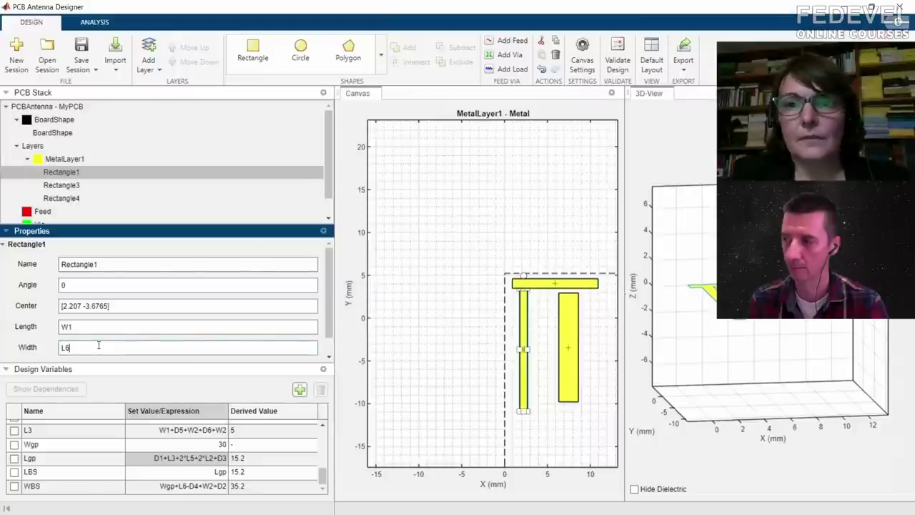
{"action": "key", "text": "Return"}
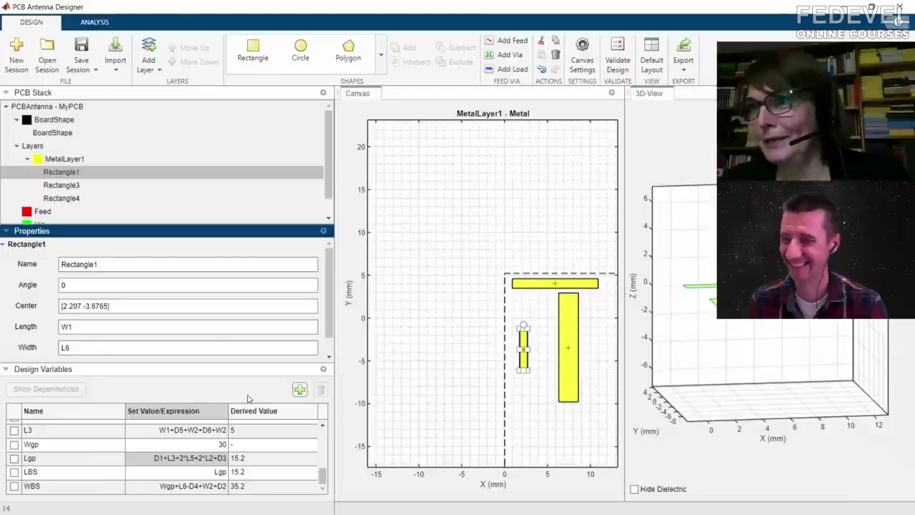
- Consult the meander geometry slide in PowerPoint and replace the X coordinate of Rectangle1's center with W1/2
{"action": "left_click", "coordinate": [125, 305]}
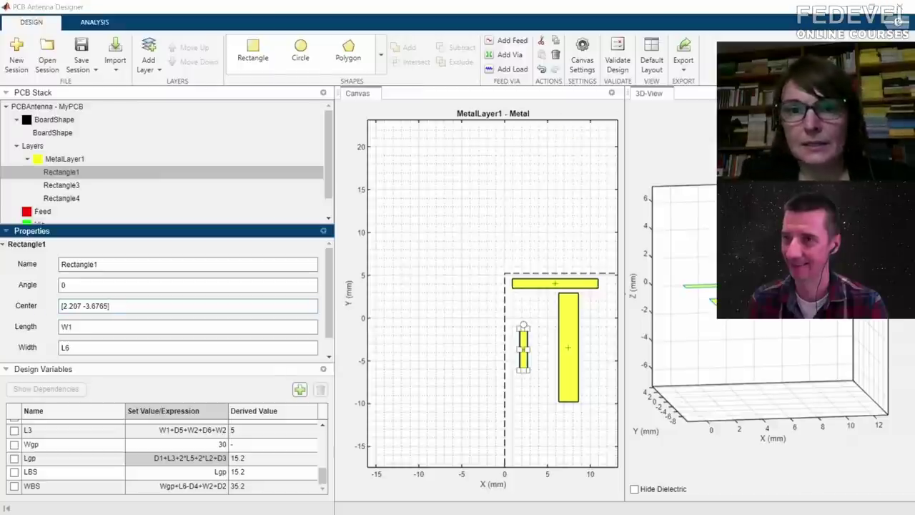
{"action": "key", "text": "alt+Tab"}
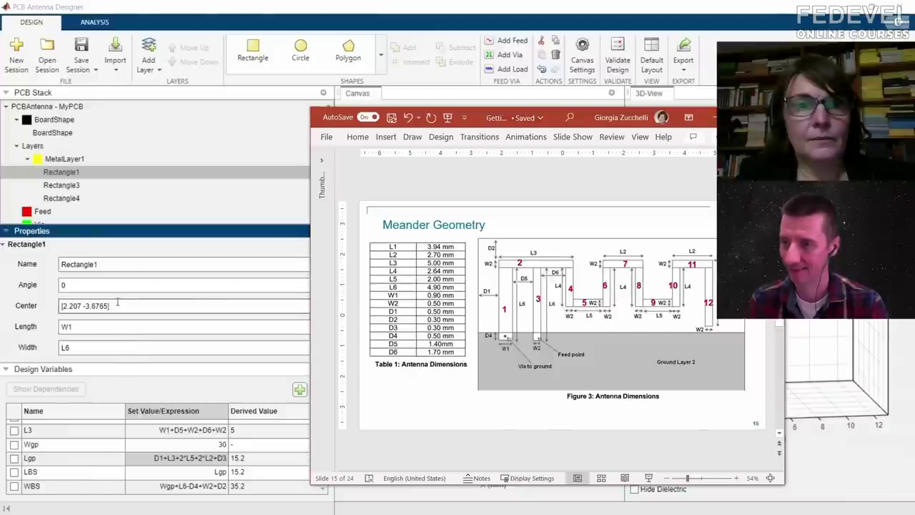
{"action": "left_click", "coordinate": [117, 304]}
{"action": "key", "text": "BackSpace"}
{"action": "key", "text": "BackSpace"}
{"action": "key", "text": "BackSpace"}
{"action": "key", "text": "BackSpace"}
{"action": "key", "text": "BackSpace"}
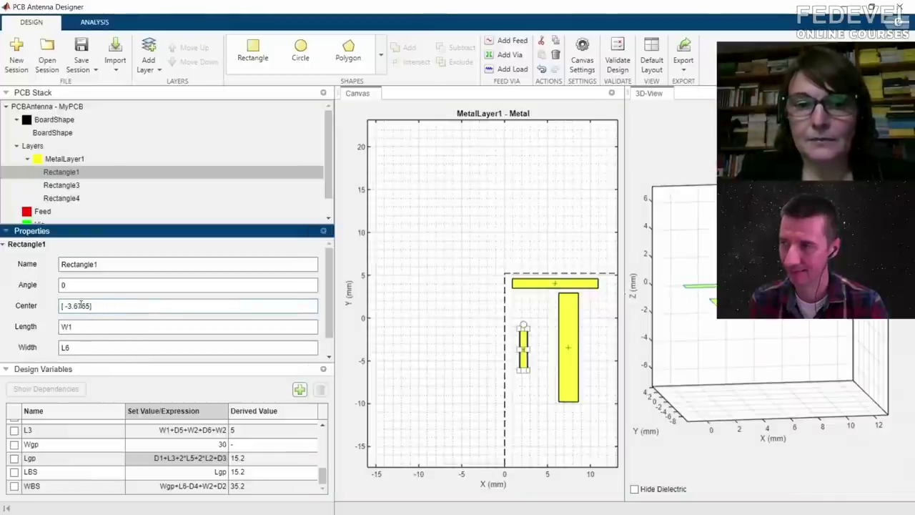
{"action": "type", "text": "W1/2"}
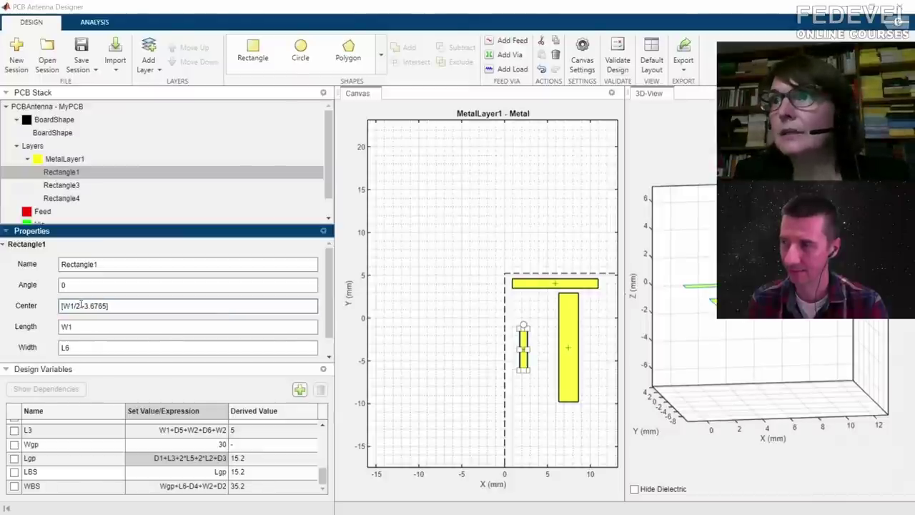
- Check strip 1's horizontal offset on the PowerPoint slide and extend the X coordinate of Rectangle1's center to W1/2+D1
{"action": "key", "text": "alt+Tab"}
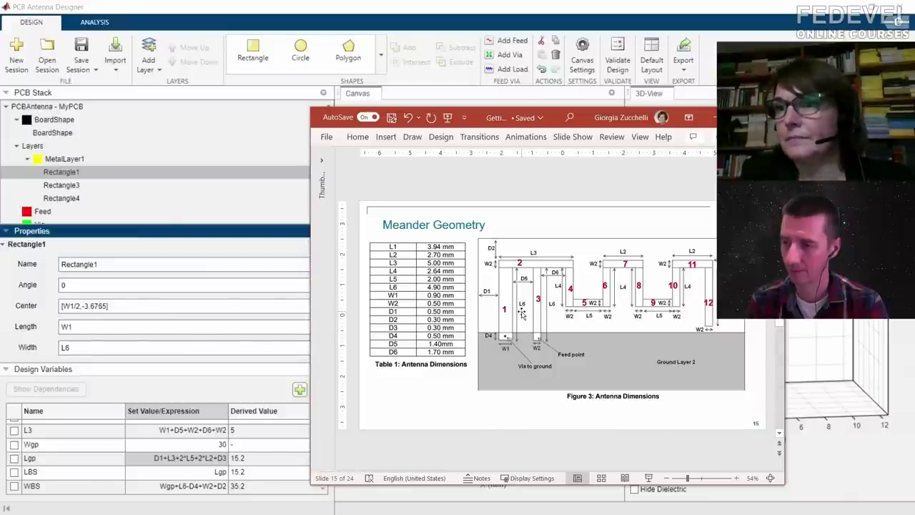
{"action": "left_click", "coordinate": [77, 308]}
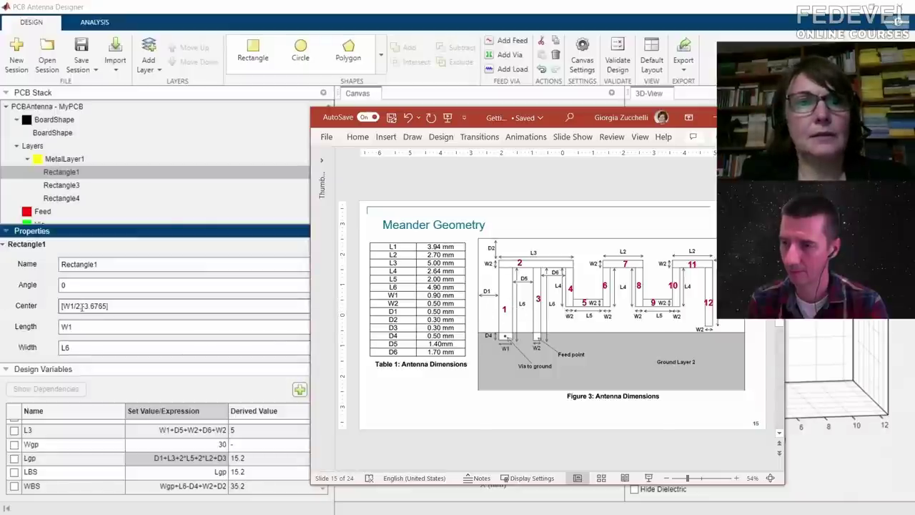
{"action": "type", "text": "-"}
{"action": "type", "text": "+D1"}
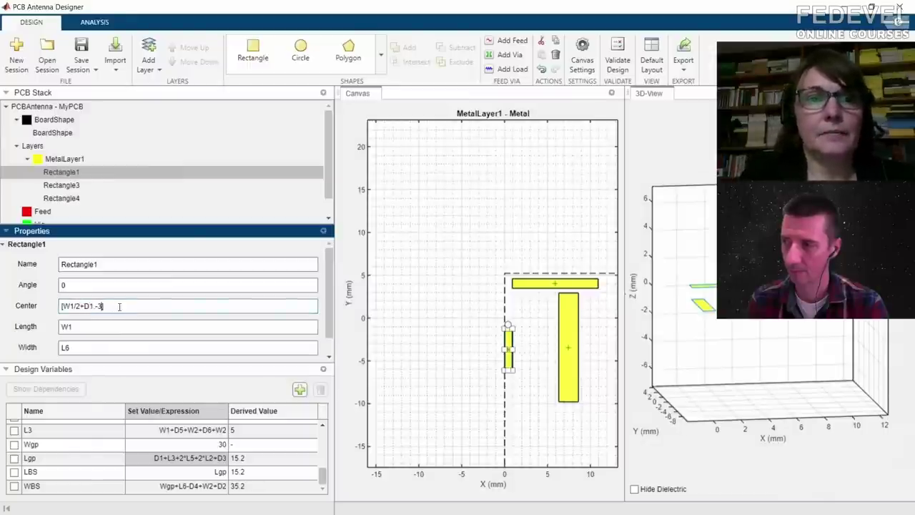
- Set the Y coordinate of Rectangle1's center to L6/2-D4, checking the overlap with the ground layer on the PowerPoint slide
{"action": "type", "text": "L"}
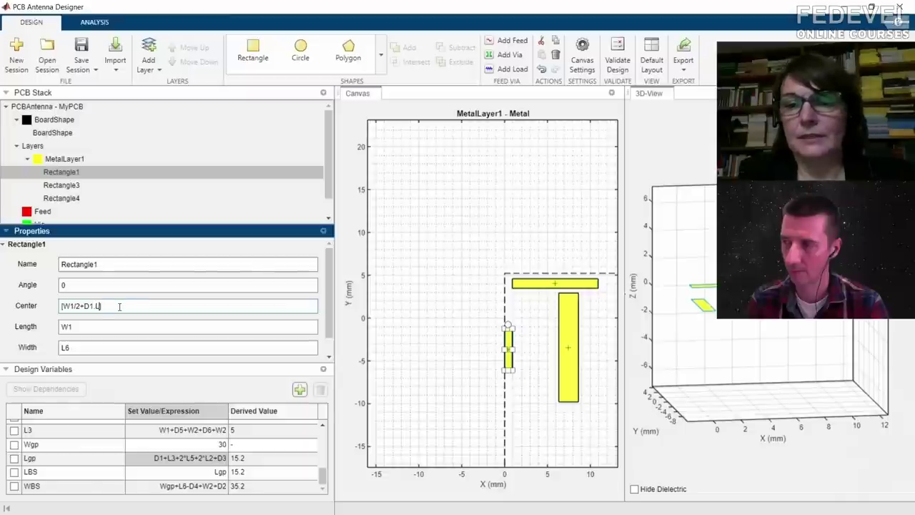
{"action": "type", "text": "6/2]"}
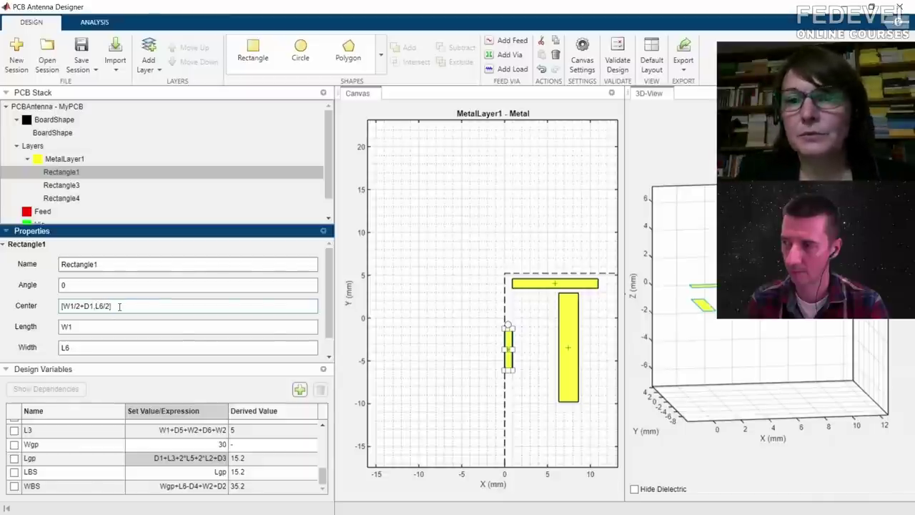
{"action": "key", "text": "Return"}
{"action": "key", "text": "alt+Tab"}
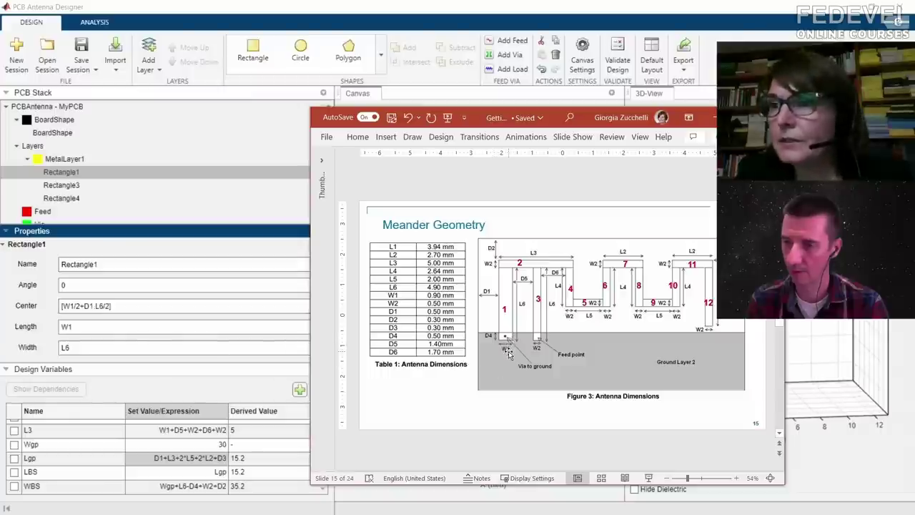
{"action": "left_click", "coordinate": [130, 307]}
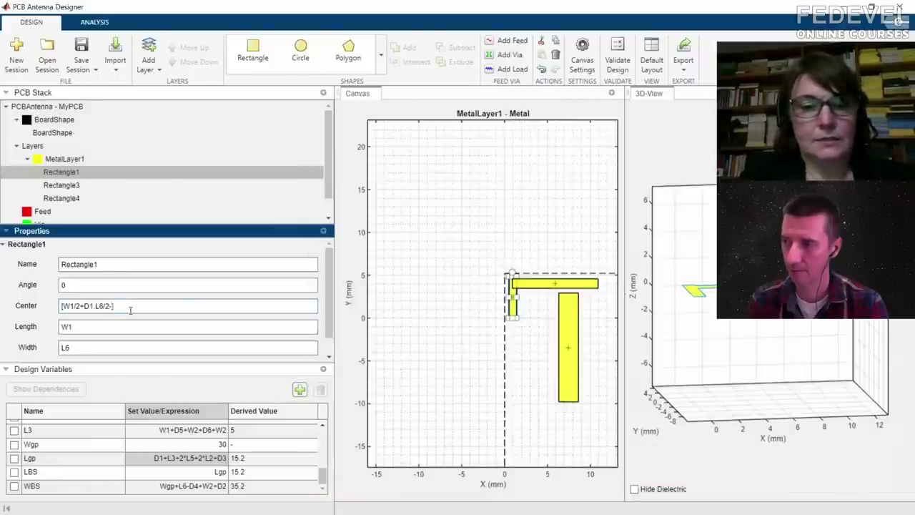
{"action": "left_click", "coordinate": [131, 324]}
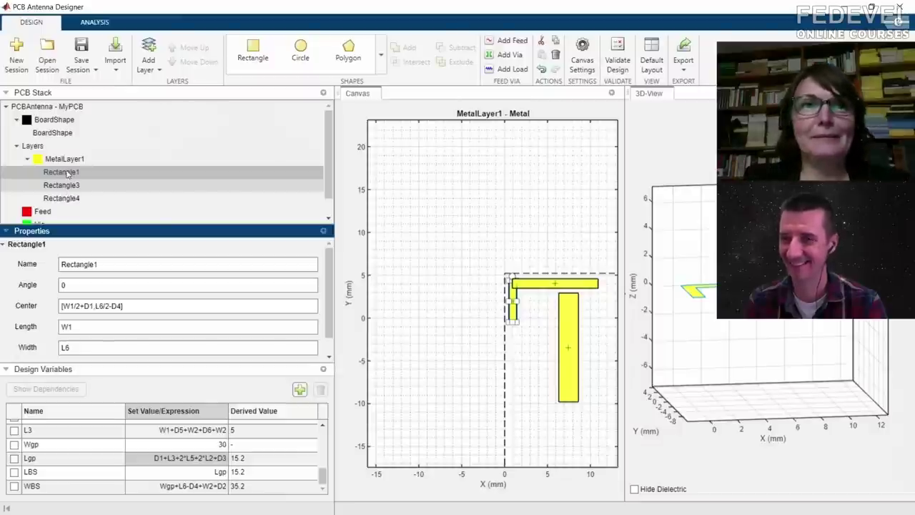
{"action": "left_click", "coordinate": [187, 176]}
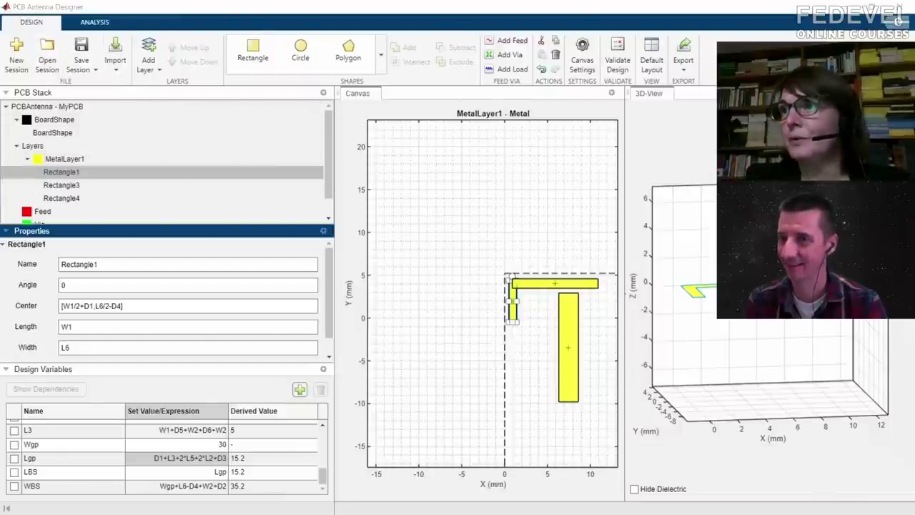
- Open the saved session Step3_Meander.mat from the BLE folder
{"action": "left_click", "coordinate": [47, 53]}
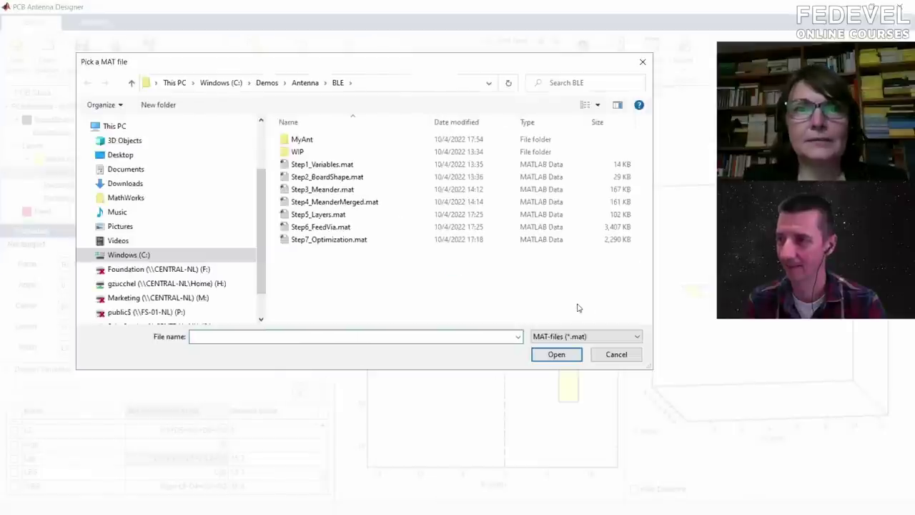
{"action": "left_click", "coordinate": [341, 189]}
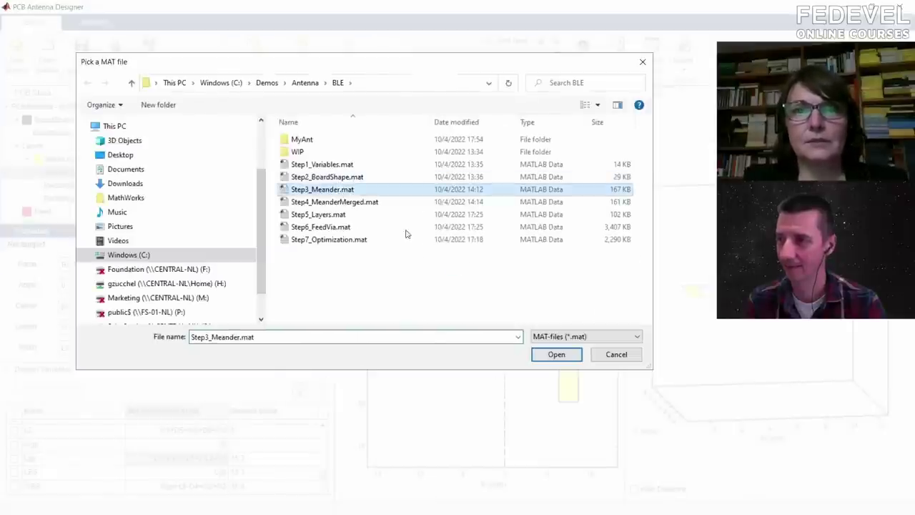
{"action": "left_click", "coordinate": [548, 355]}
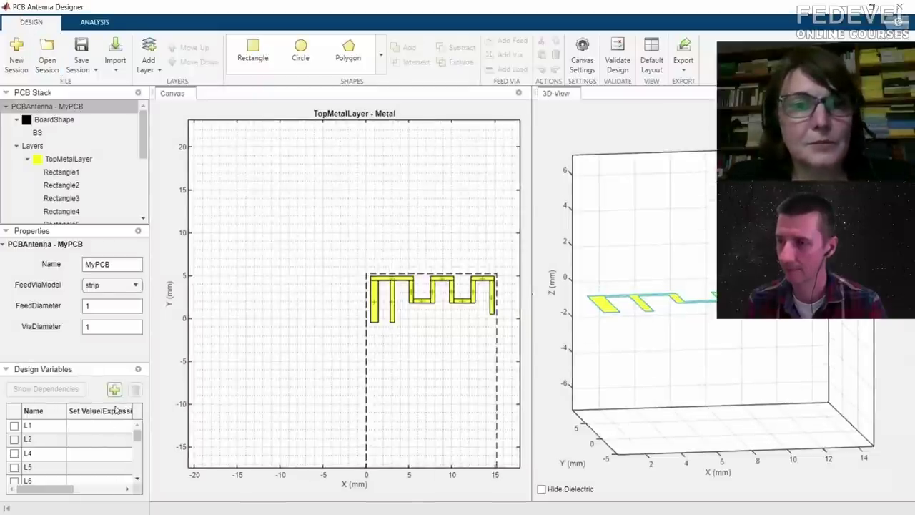
- Widen the PCB Stack and Design Variables panels and review the parametric properties of the prepared meander rectangles
{"action": "left_click_drag", "start_coordinate": [148, 353], "coordinate": [200, 353]}
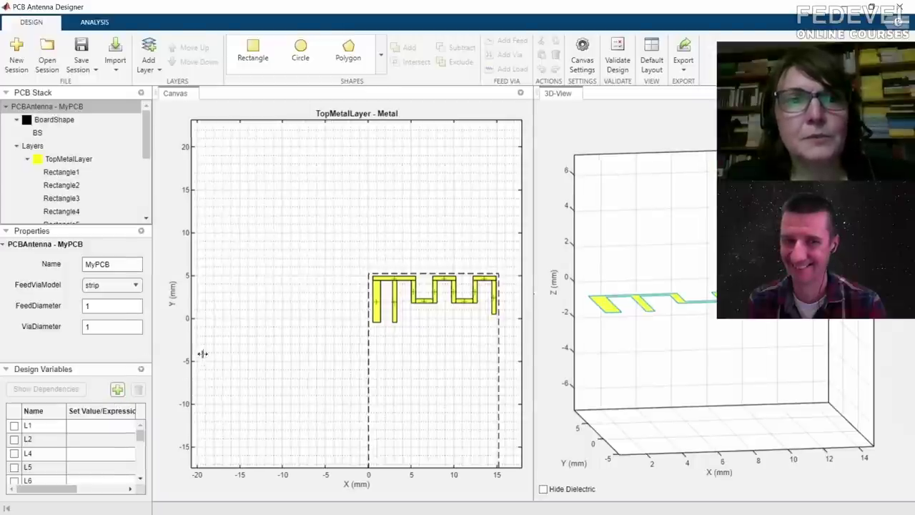
{"action": "left_click", "coordinate": [80, 177]}
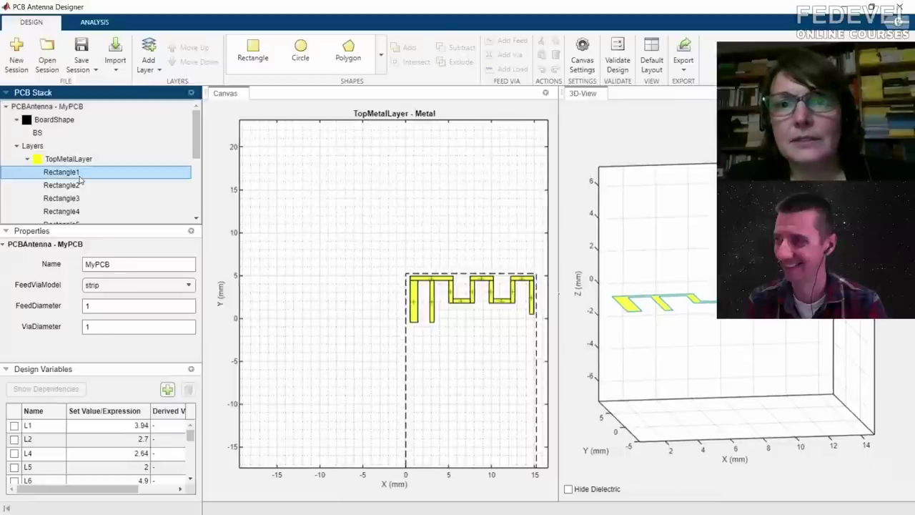
{"action": "left_click", "coordinate": [76, 185]}
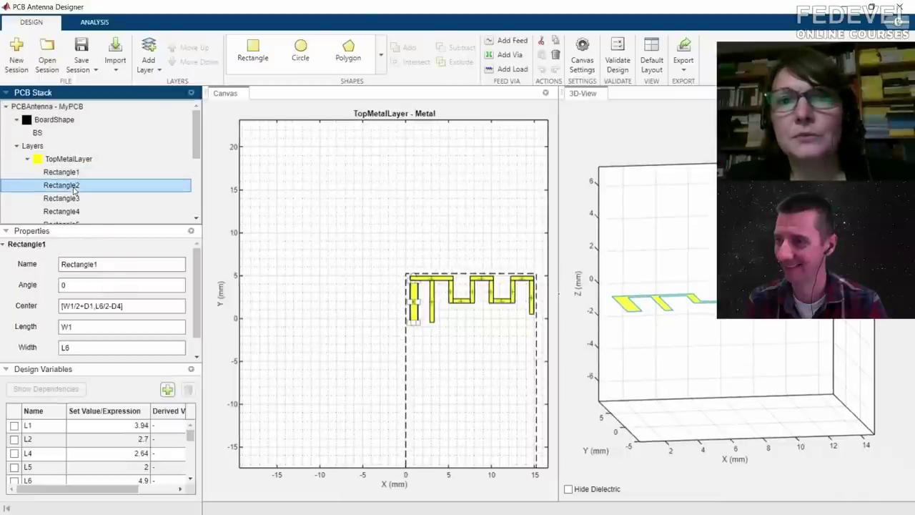
{"action": "left_click", "coordinate": [74, 199]}
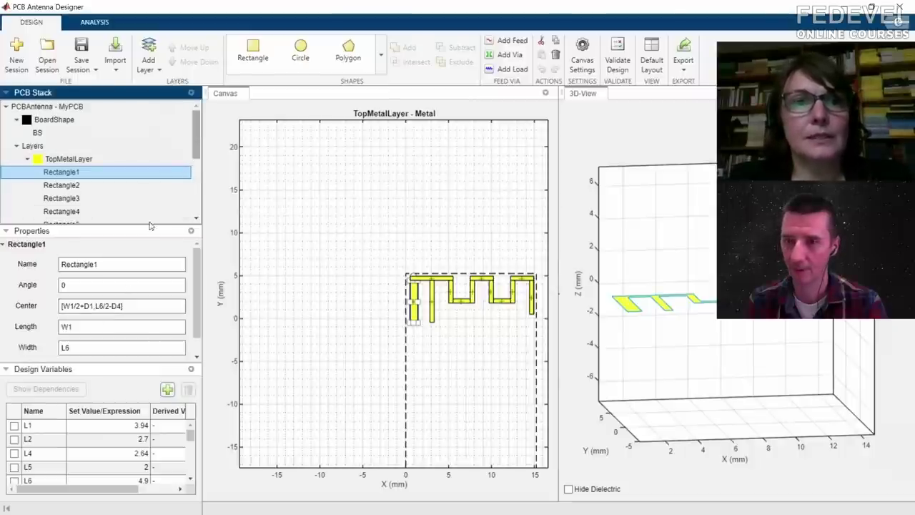
- Collapse the Properties panel and enlarge the PCB Stack panel to list all twelve rectangles of TopMetalLayer
{"action": "scroll", "coordinate": [143, 193], "scroll_direction": "down", "scroll_amount": 1}
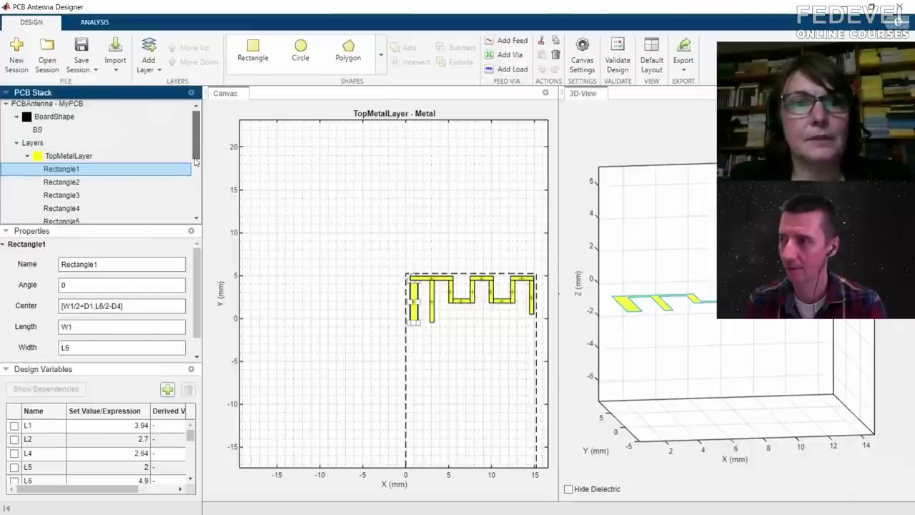
{"action": "left_click", "coordinate": [191, 232]}
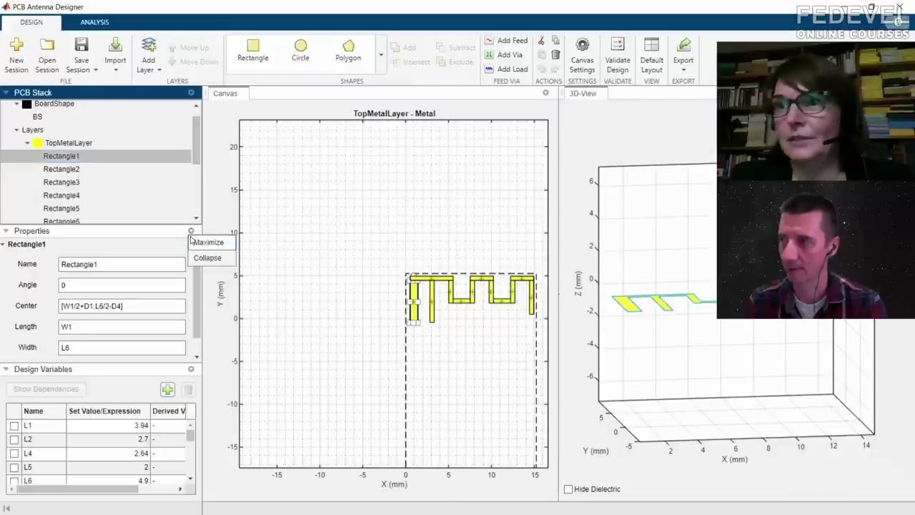
{"action": "left_click", "coordinate": [206, 257]}
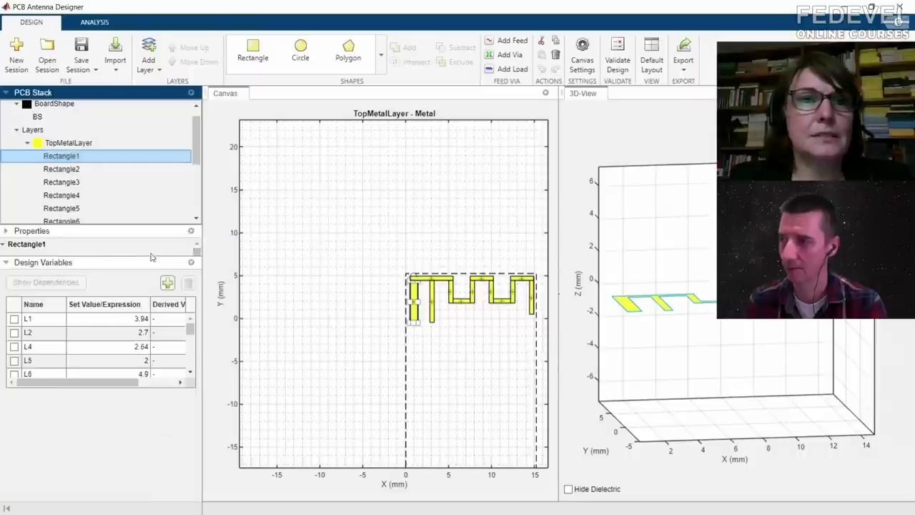
{"action": "left_click_drag", "start_coordinate": [178, 223], "coordinate": [174, 335]}
- Try to merge the listed strips from Rectangle1 through Rectangle12 with the Add operation
{"action": "left_click", "coordinate": [85, 301], "text": "shift"}
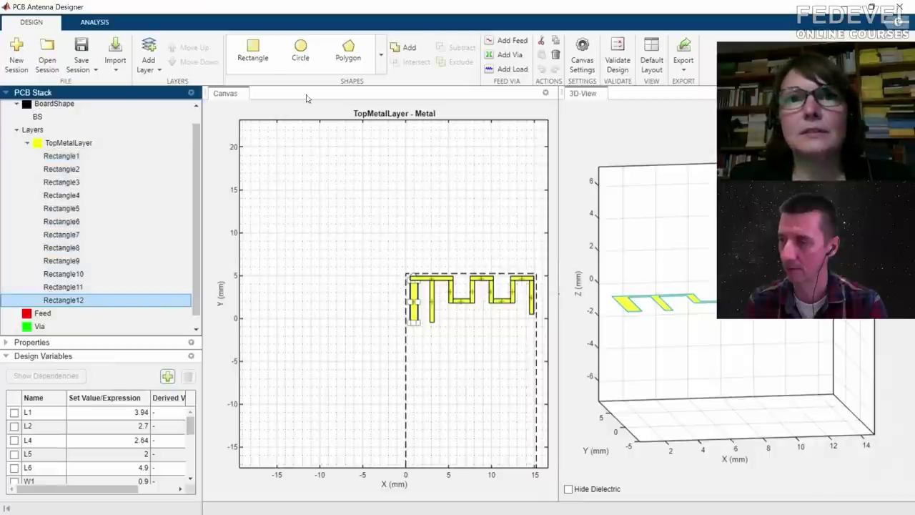
{"action": "left_click", "coordinate": [409, 48]}
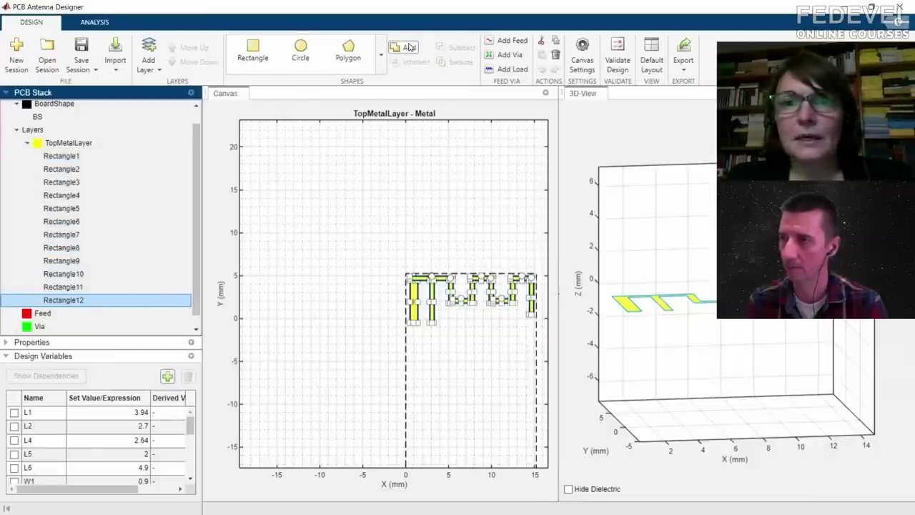
{"action": "left_click", "coordinate": [408, 47]}
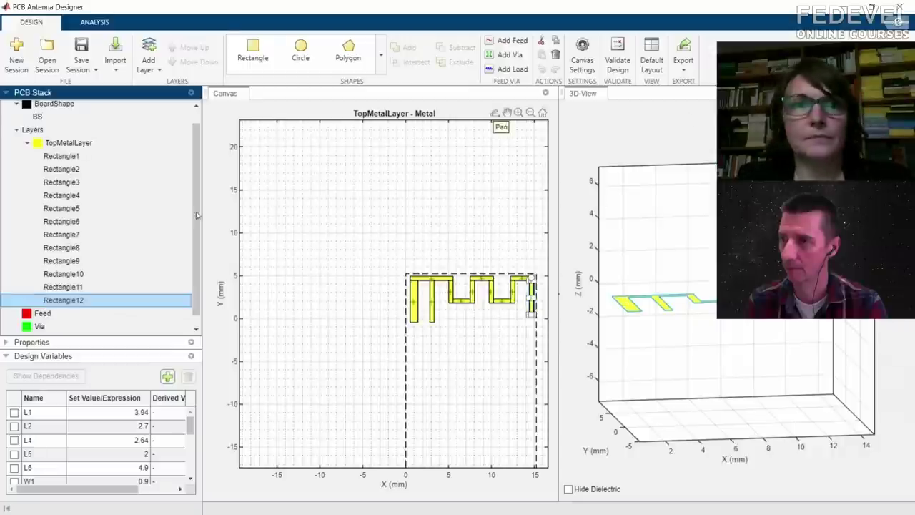
- Reselect Rectangle1 through Rectangle12 in TopMetalLayer and unite them into one shape with the Boolean Add operation
{"action": "left_click", "coordinate": [41, 156]}
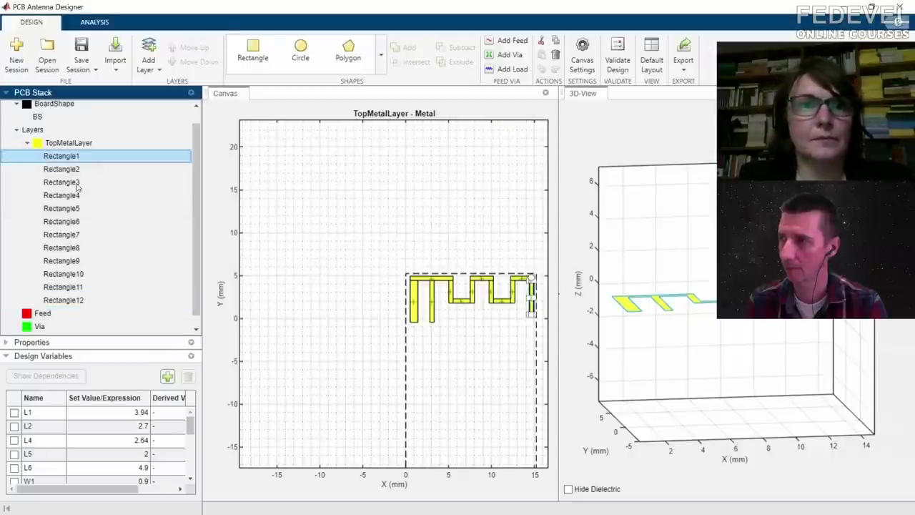
{"action": "left_click", "coordinate": [74, 300]}
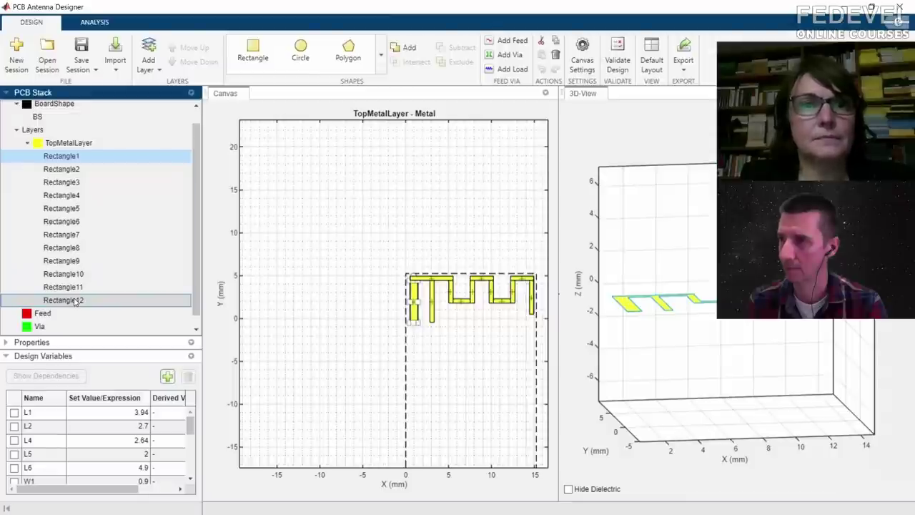
{"action": "left_click", "coordinate": [75, 300], "text": "shift"}
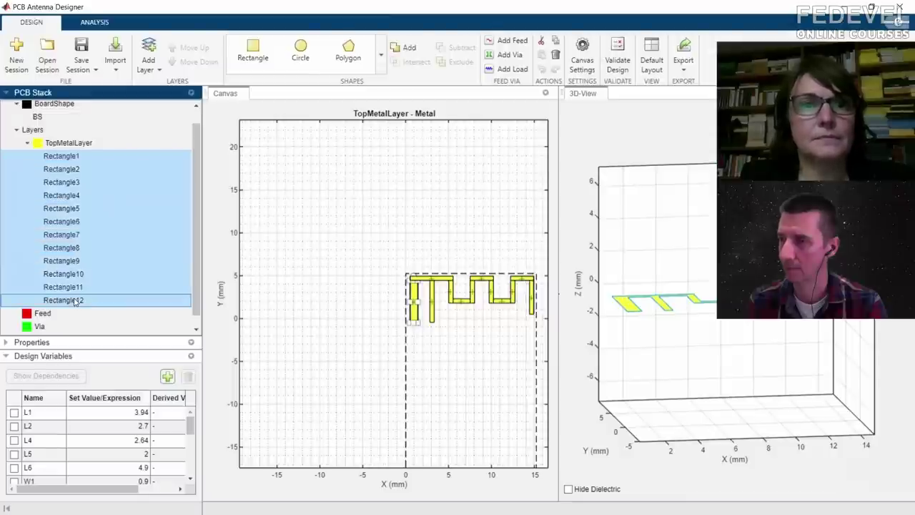
{"action": "left_click", "coordinate": [401, 49]}
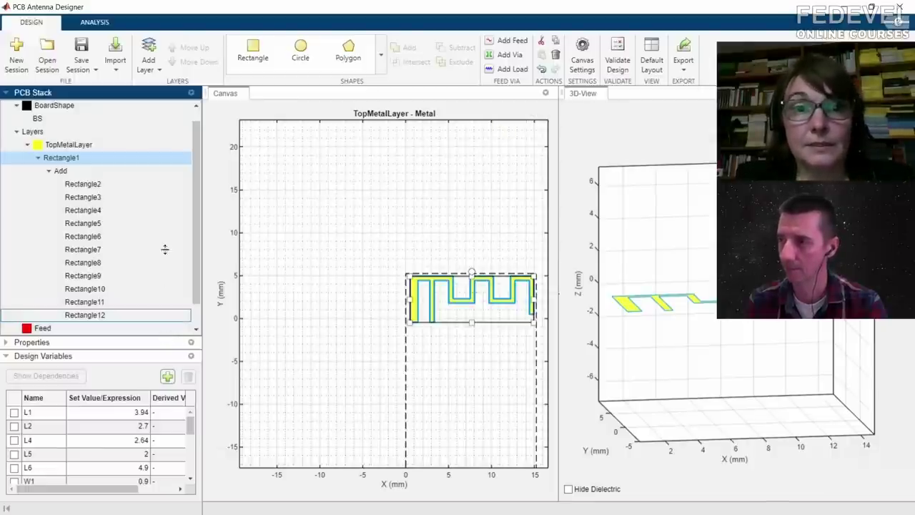
- Enlarge the design variables list and test the parametric meander by setting W2 to 1 and restoring it to 0.5
{"action": "left_click_drag", "start_coordinate": [164, 248], "coordinate": [164, 228]}
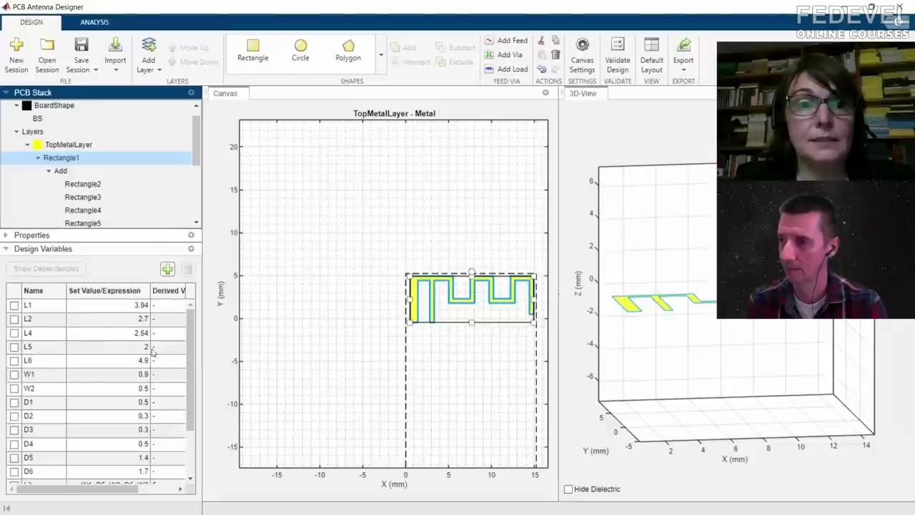
{"action": "double_click", "coordinate": [130, 388]}
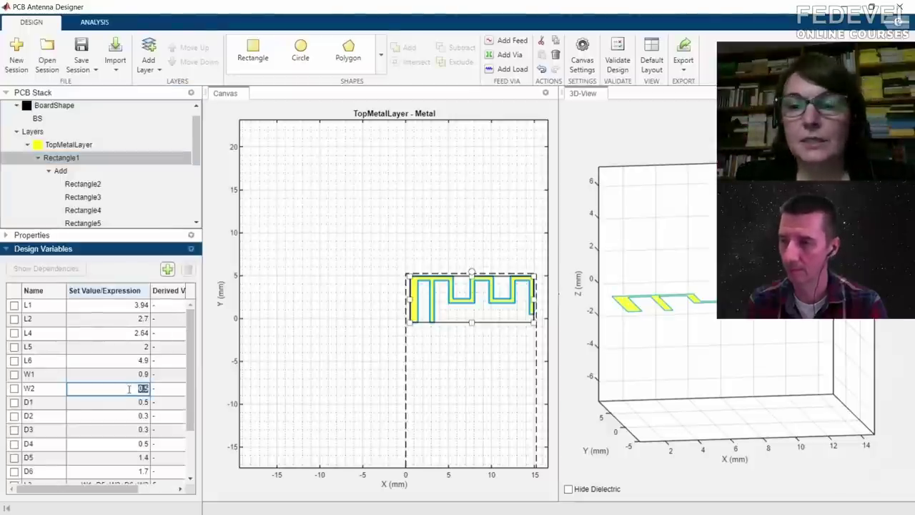
{"action": "key", "text": "Return"}
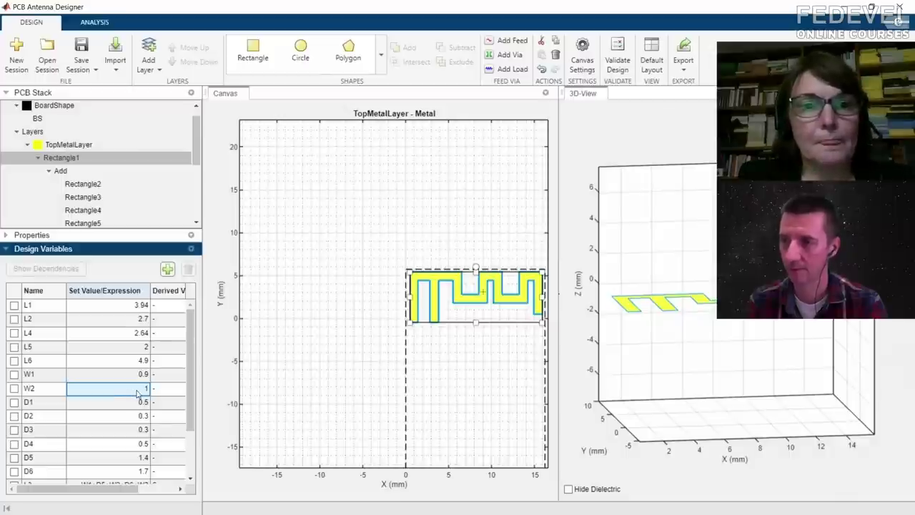
{"action": "double_click", "coordinate": [139, 389]}
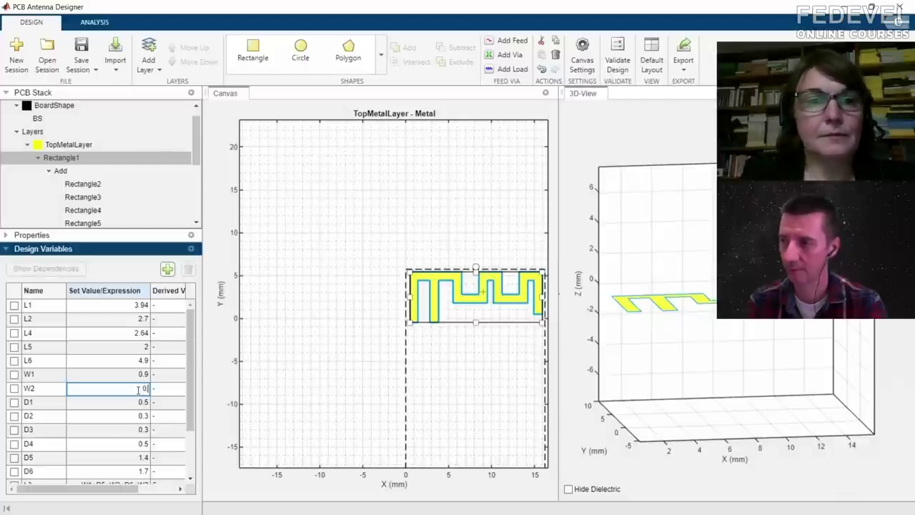
- Test the width of the first meander strip by setting W1 to 1.5 and restoring it to 0.9
{"action": "double_click", "coordinate": [142, 374]}
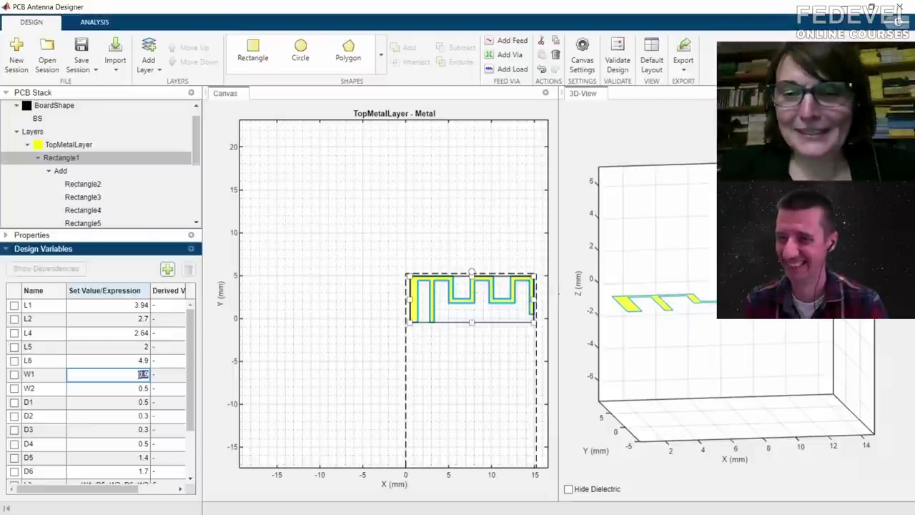
{"action": "type", "text": "1"}
{"action": "key", "text": "Escape"}
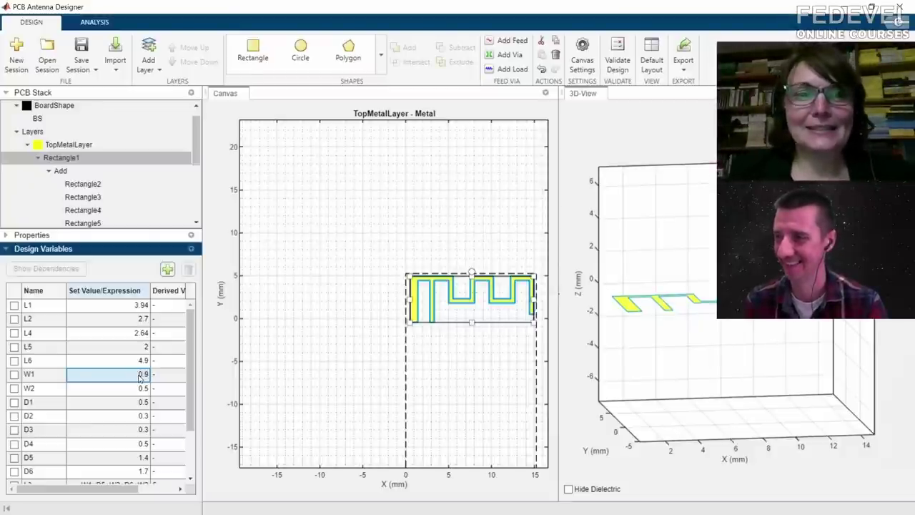
{"action": "double_click", "coordinate": [141, 379]}
{"action": "type", "text": "1.5"}
{"action": "key", "text": "Return"}
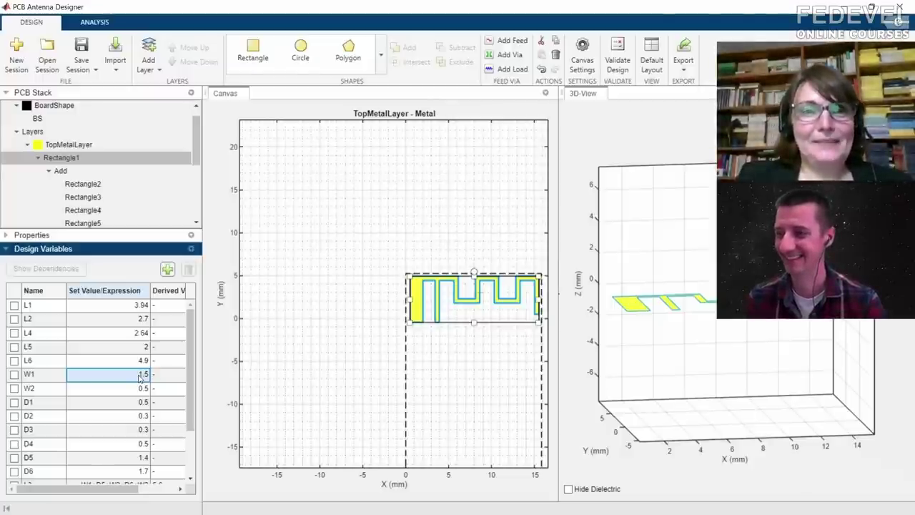
{"action": "double_click", "coordinate": [141, 379]}
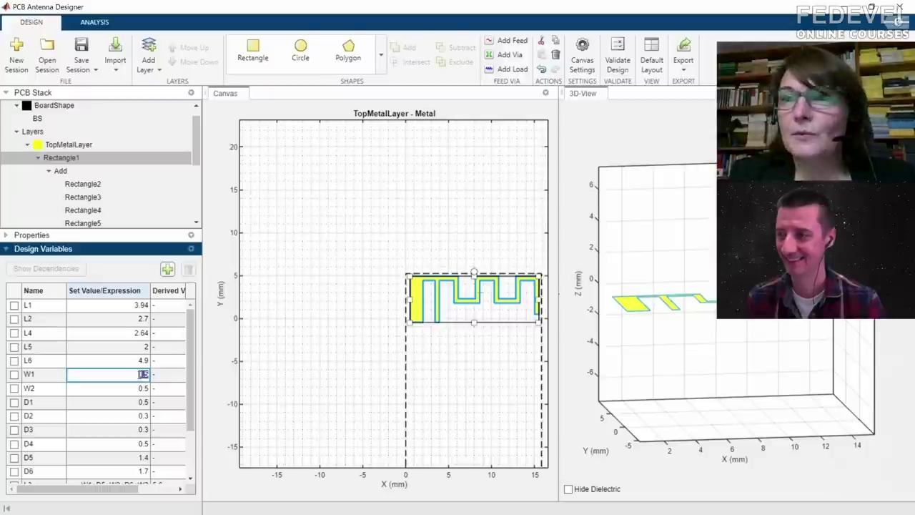
{"action": "type", "text": "0.9"}
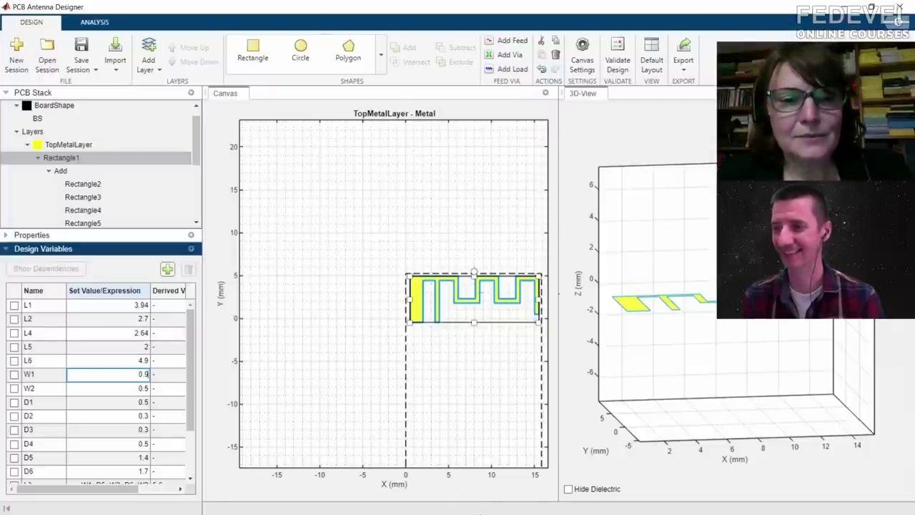
{"action": "key", "text": "alt+Tab"}
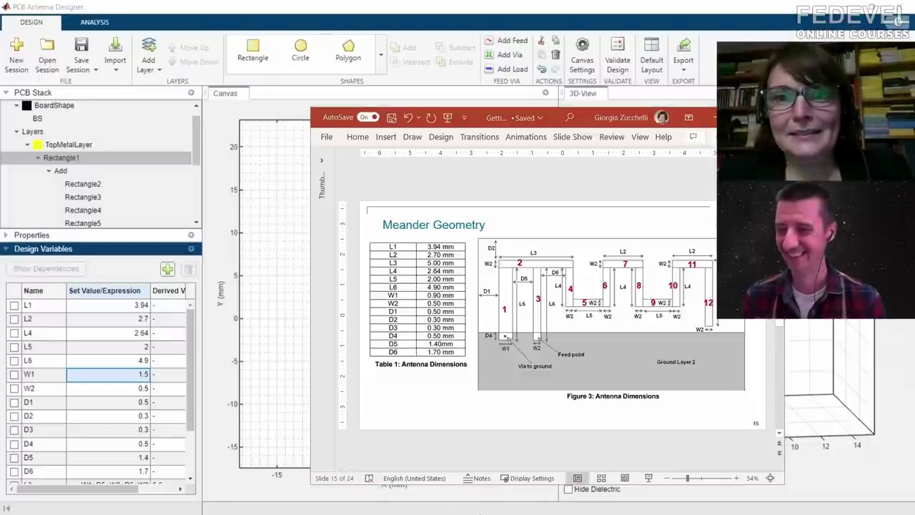
{"action": "key", "text": "alt+Tab"}
{"action": "key", "text": "alt+Tab"}
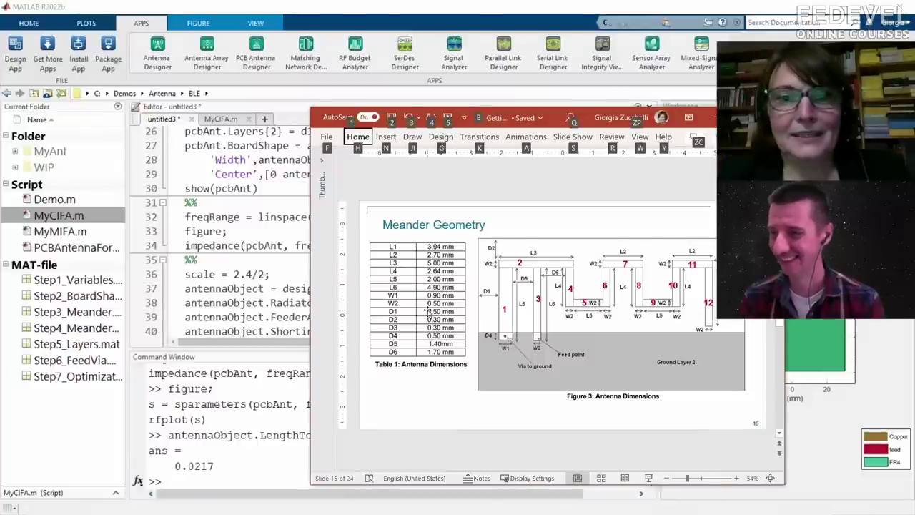
{"action": "left_click", "coordinate": [210, 465]}
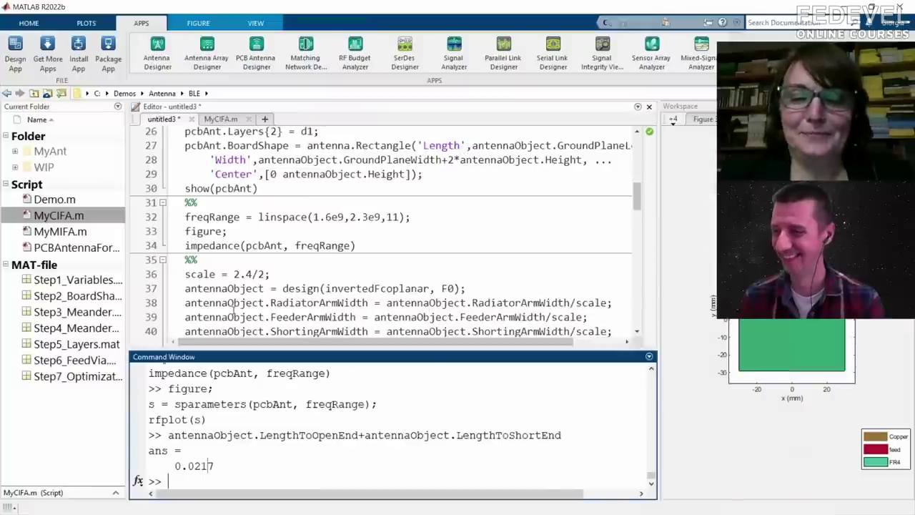
{"action": "key", "text": "alt+Tab"}
{"action": "key", "text": "alt+Tab"}
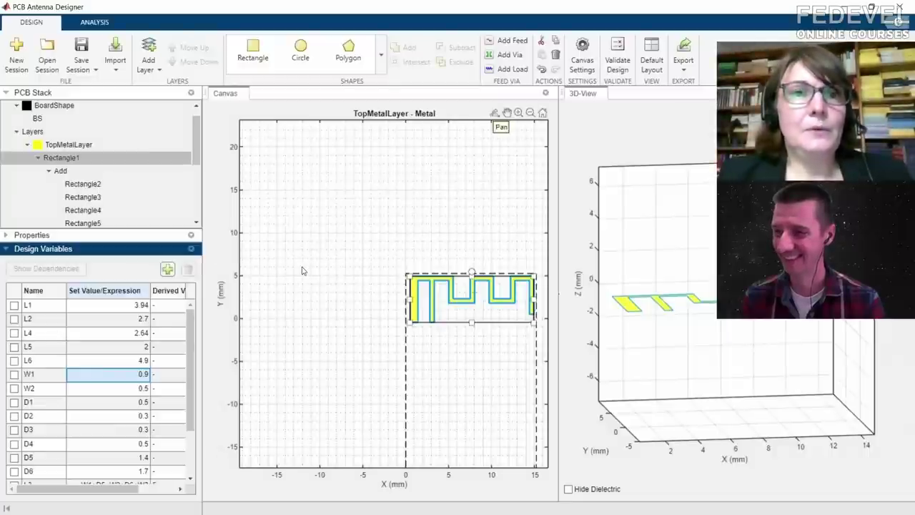
- Collapse the TopMetalLayer shapes, add a dielectric layer to the stack, and move it below TopMetalLayer
{"action": "left_click", "coordinate": [36, 159]}
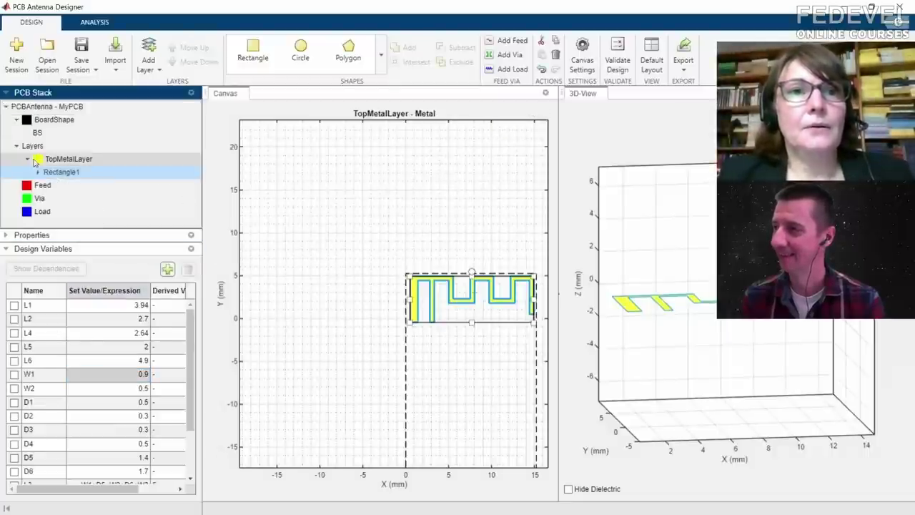
{"action": "left_click", "coordinate": [28, 160]}
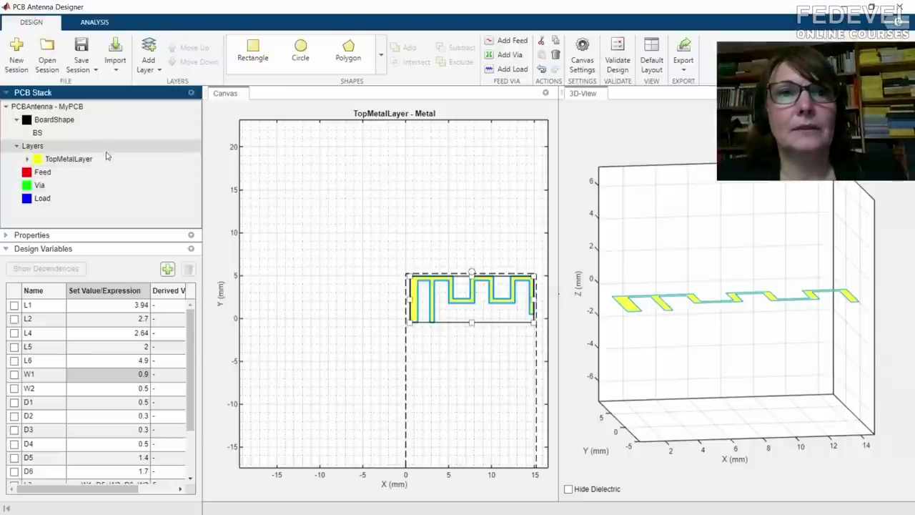
{"action": "left_click", "coordinate": [157, 68]}
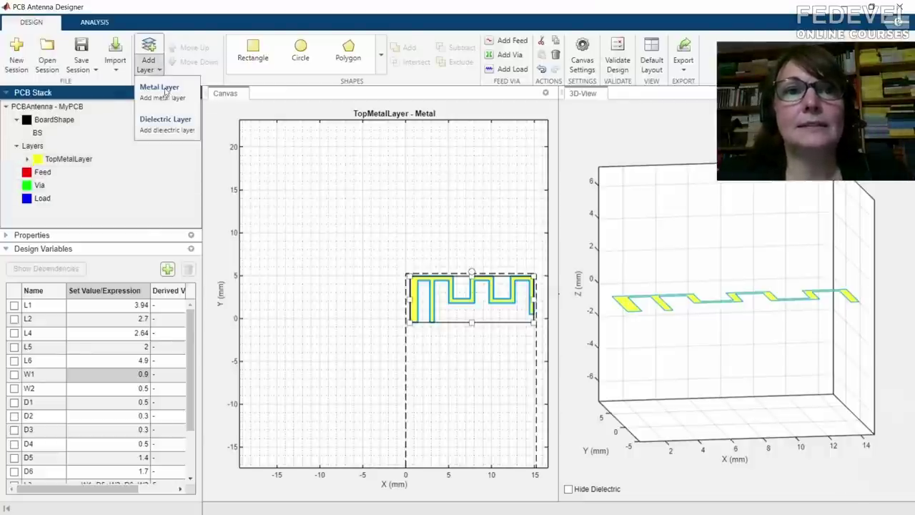
{"action": "left_click", "coordinate": [172, 133]}
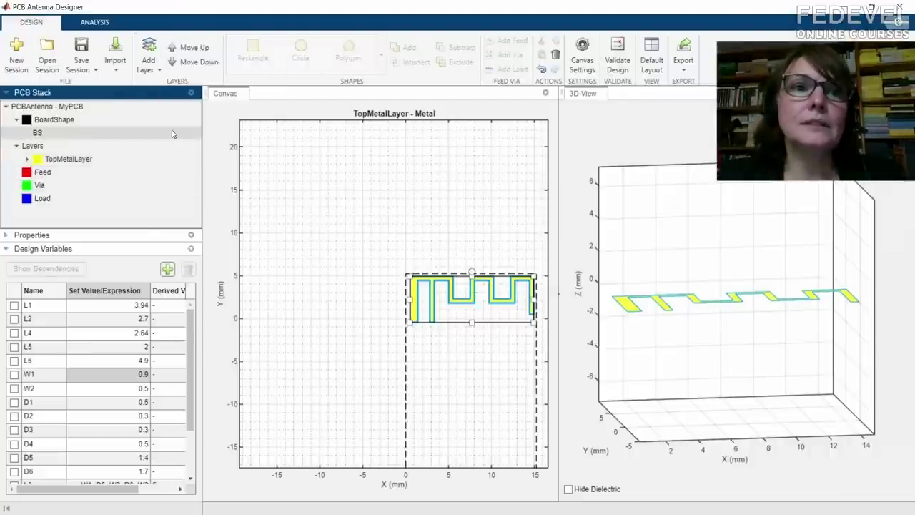
{"action": "left_click", "coordinate": [100, 161]}
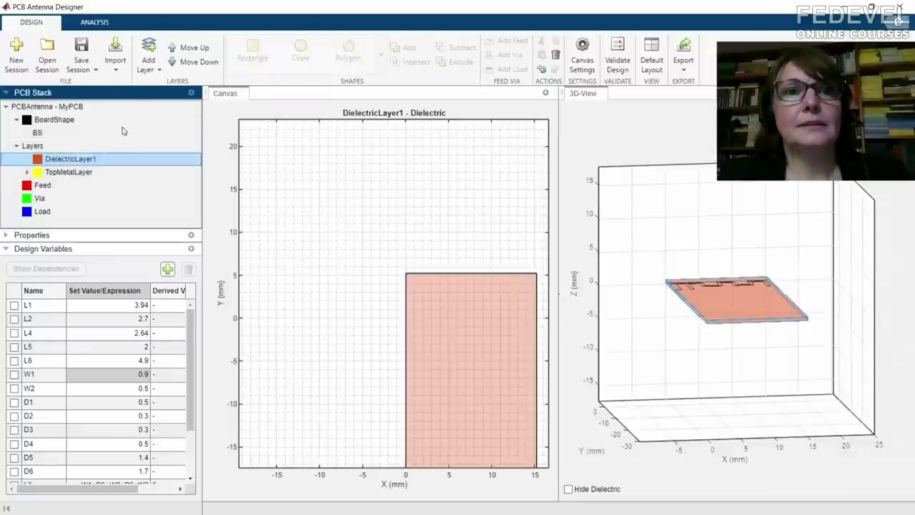
{"action": "left_click", "coordinate": [178, 66]}
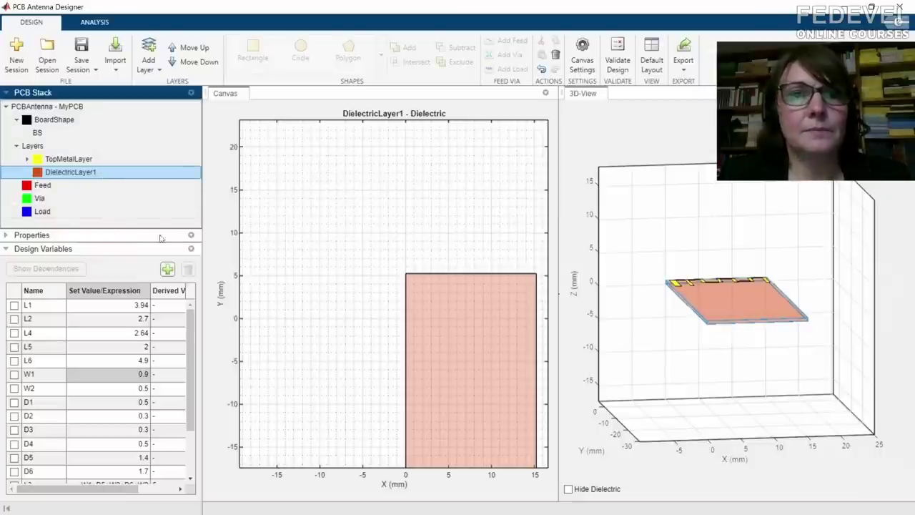
- Expand the Properties panel and enlarge it to show the new dielectric layer's material settings
{"action": "left_click", "coordinate": [190, 236]}
{"action": "left_click", "coordinate": [207, 263]}
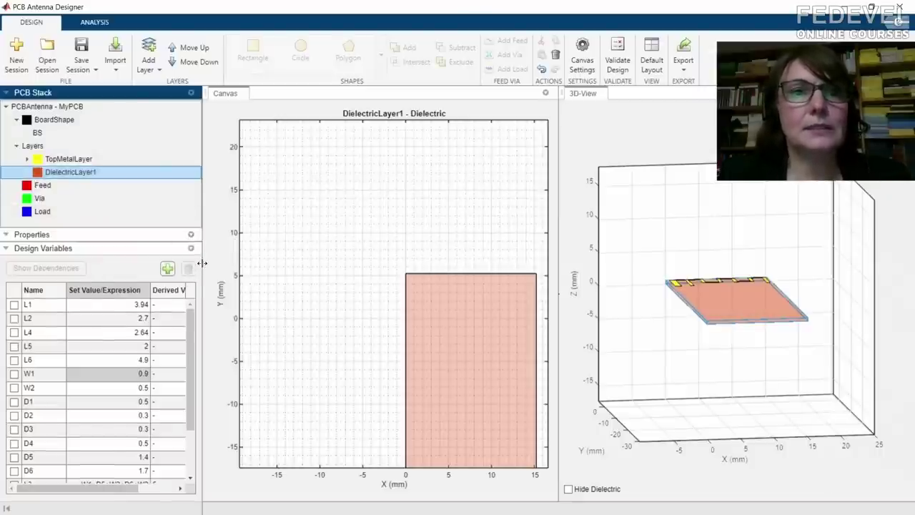
{"action": "left_click_drag", "start_coordinate": [113, 261], "coordinate": [116, 407]}
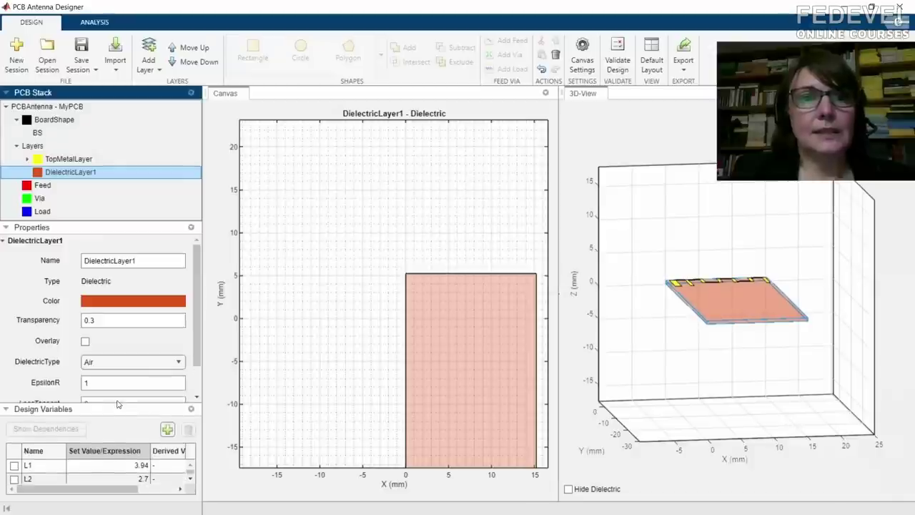
- Choose FR4 as the dielectric type of DielectricLayer1 and set its EpsilonR to 4.5
{"action": "left_click", "coordinate": [117, 363]}
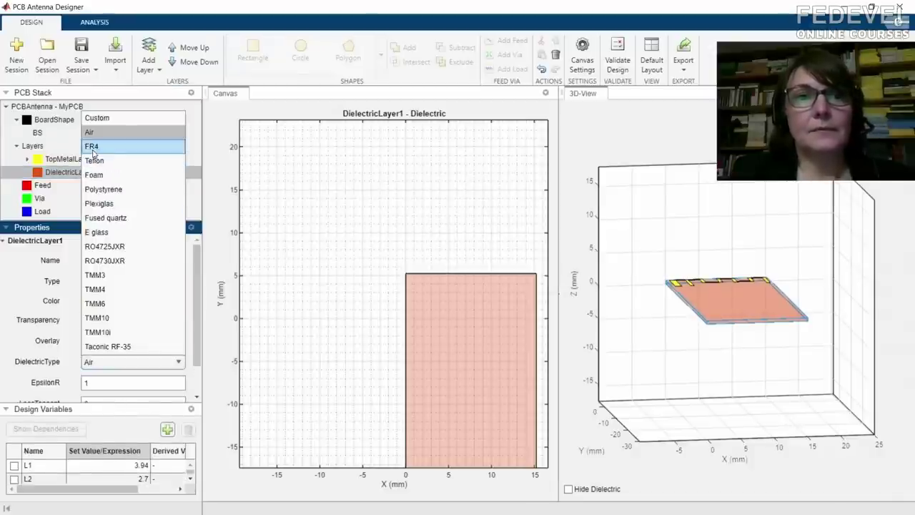
{"action": "left_click", "coordinate": [118, 145]}
{"action": "scroll", "coordinate": [143, 362], "scroll_direction": "down", "scroll_amount": 2}
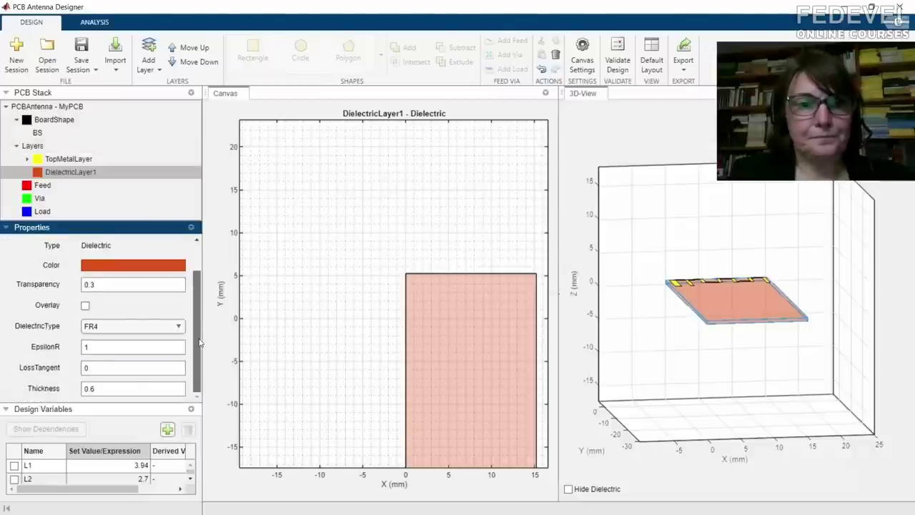
{"action": "scroll", "coordinate": [119, 386], "scroll_direction": "up", "scroll_amount": 1}
{"action": "double_click", "coordinate": [124, 362]}
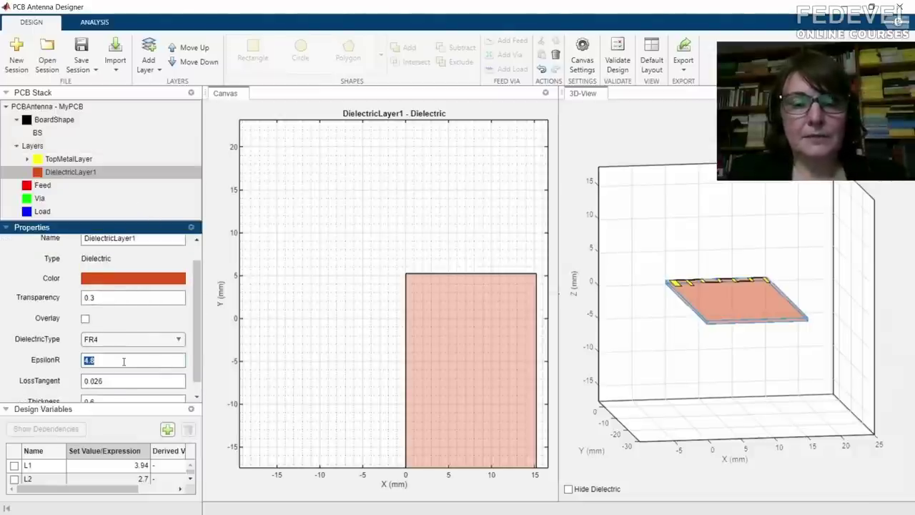
{"action": "type", "text": "4"}
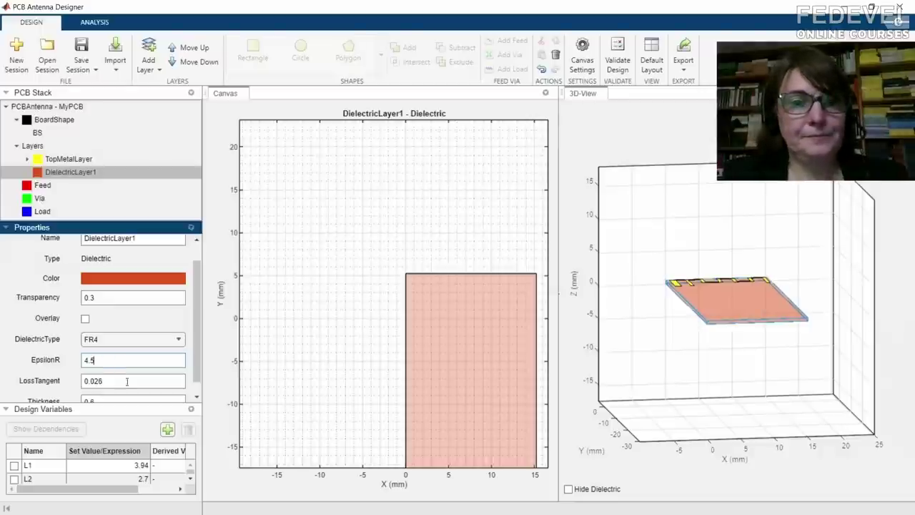
- Set the thickness of DielectricLayer1 to 0.25
{"action": "scroll", "coordinate": [118, 382], "scroll_direction": "down", "scroll_amount": 1}
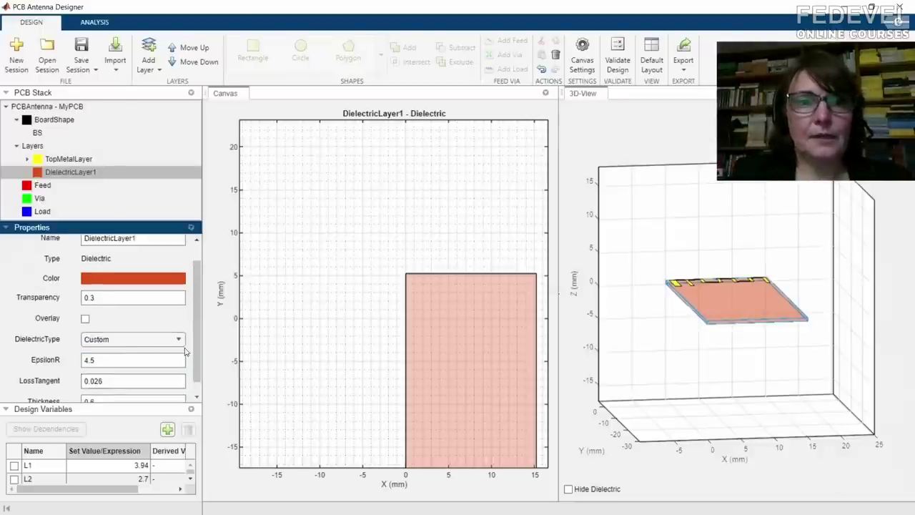
{"action": "scroll", "coordinate": [150, 387], "scroll_direction": "down", "scroll_amount": 1}
{"action": "left_click", "coordinate": [144, 390]}
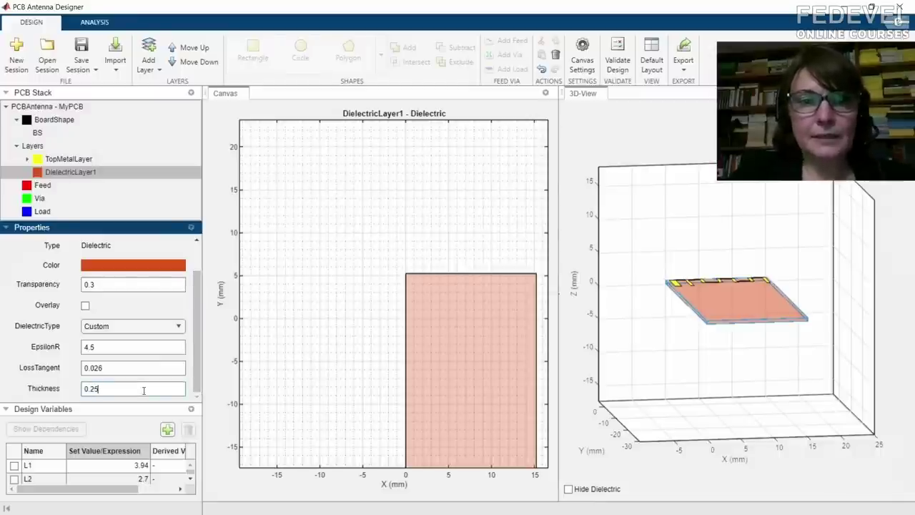
{"action": "left_click", "coordinate": [147, 370]}
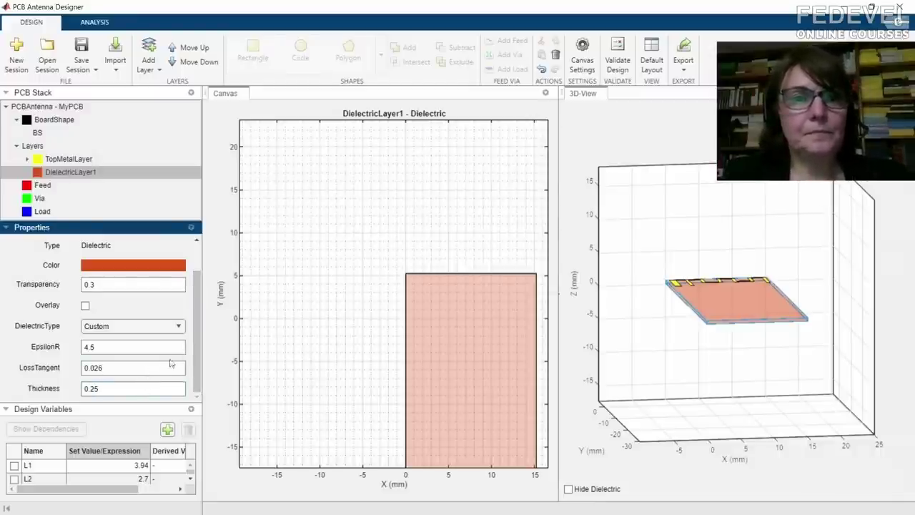
- Change the colour of DielectricLayer1 to bright green
{"action": "left_click_drag", "start_coordinate": [199, 349], "coordinate": [199, 323]}
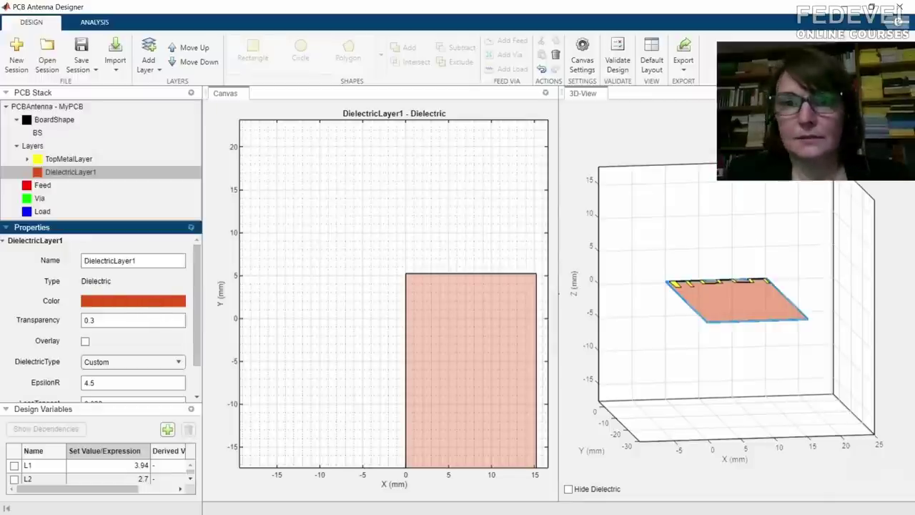
{"action": "left_click", "coordinate": [514, 342]}
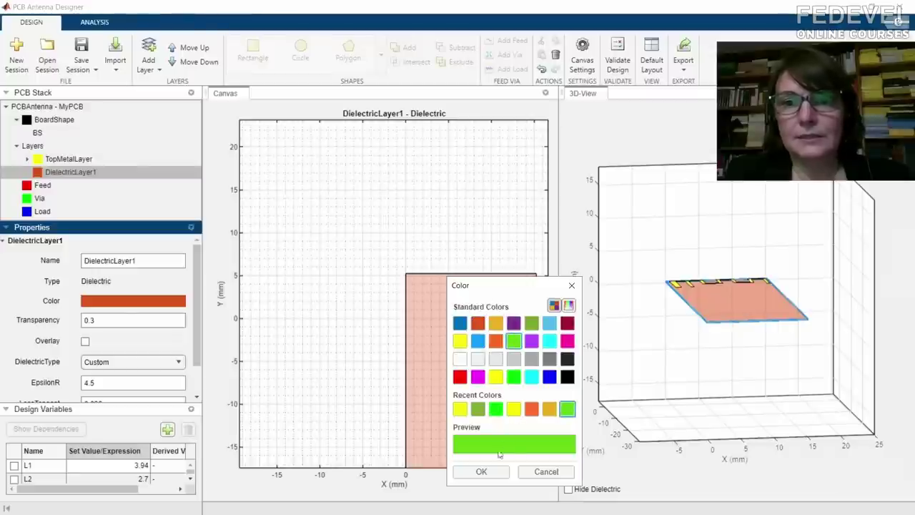
{"action": "left_click", "coordinate": [486, 473]}
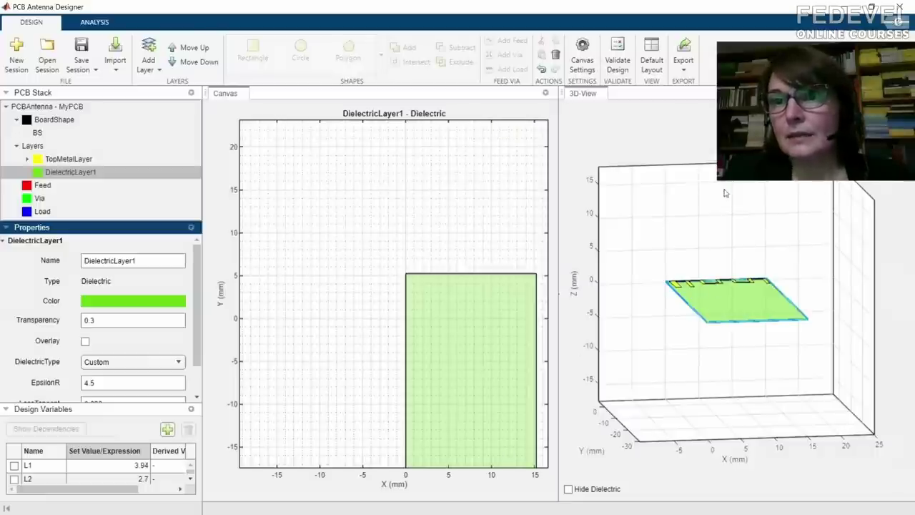
- Add a second metal layer to the stack and move it below DielectricLayer1
{"action": "left_click", "coordinate": [472, 203]}
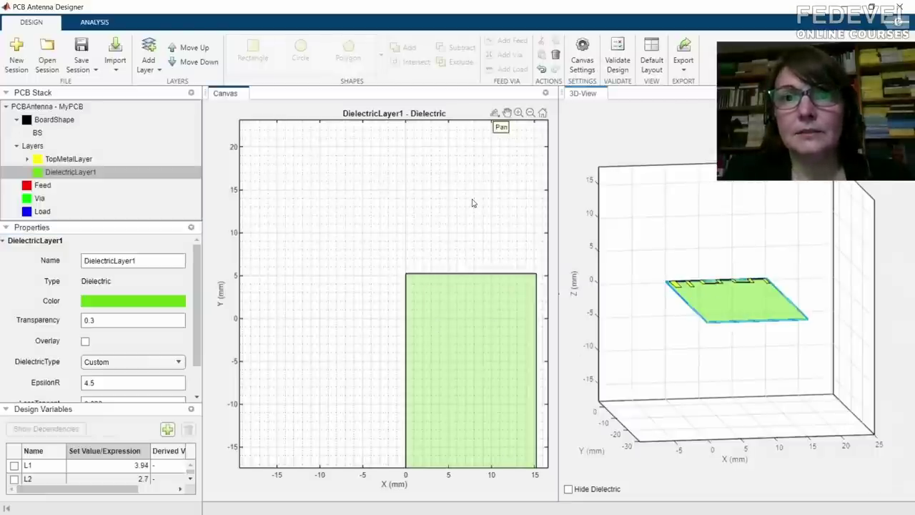
{"action": "right_click", "coordinate": [472, 203]}
{"action": "left_click", "coordinate": [492, 208]}
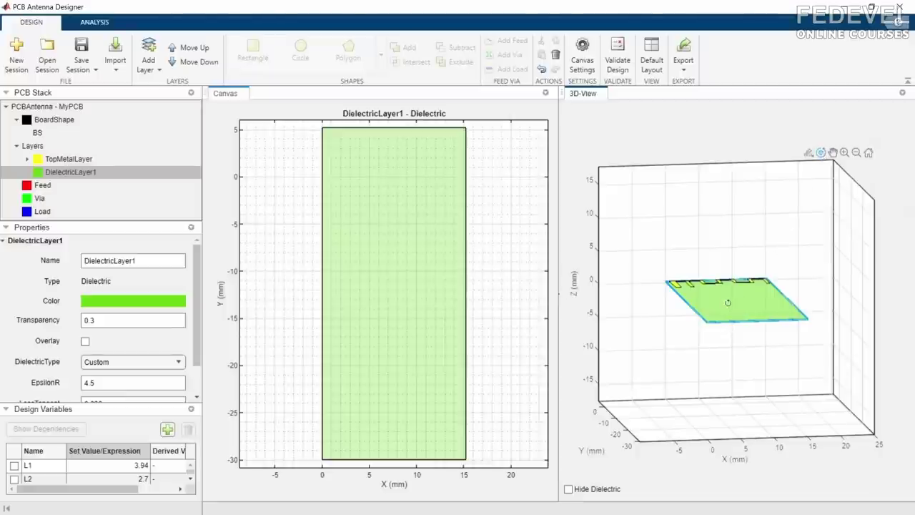
{"action": "left_click_drag", "start_coordinate": [719, 326], "coordinate": [767, 337]}
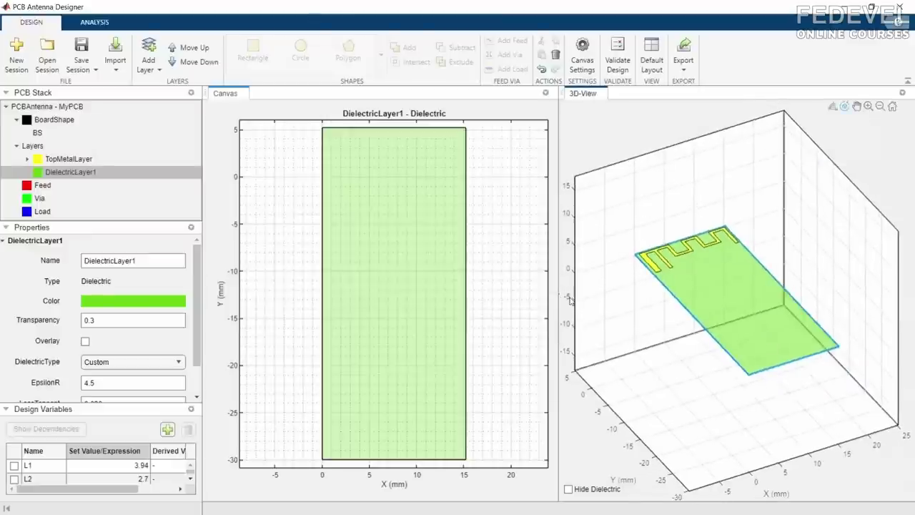
{"action": "left_click", "coordinate": [97, 175]}
{"action": "left_click", "coordinate": [148, 61]}
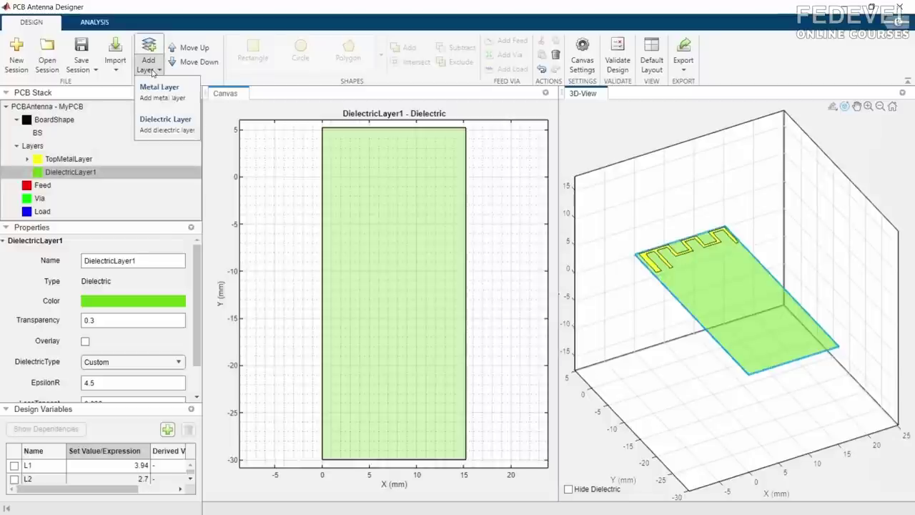
{"action": "left_click", "coordinate": [158, 88]}
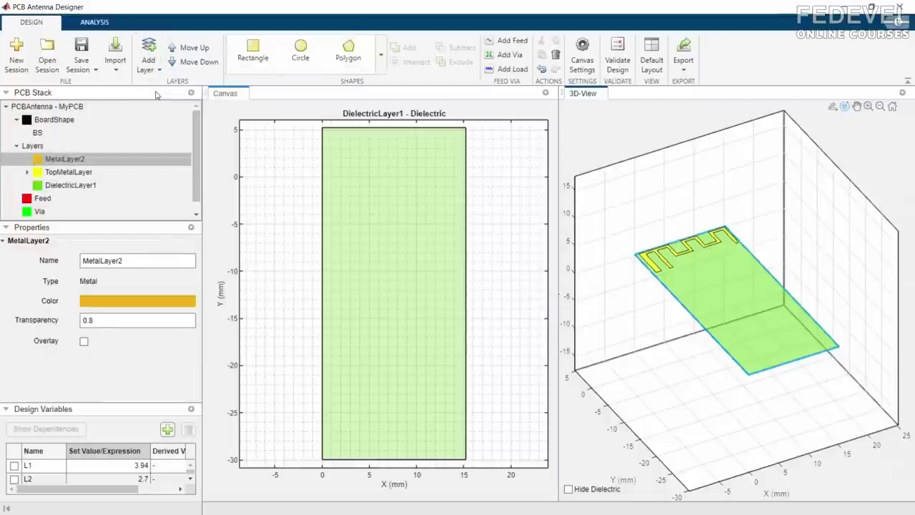
{"action": "left_click", "coordinate": [196, 64]}
{"action": "left_click", "coordinate": [196, 64]}
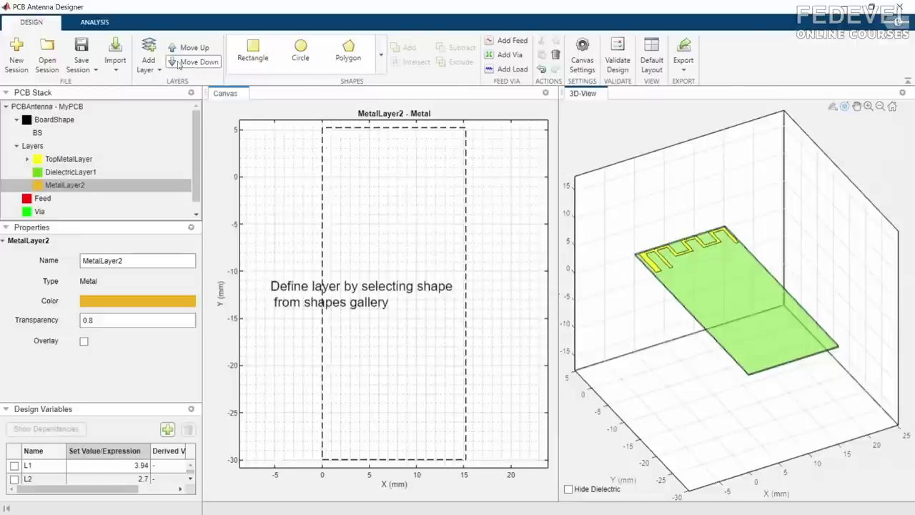
- Add a second dielectric layer and move it down the stack until it sits below MetalLayer2
{"action": "left_click", "coordinate": [155, 60]}
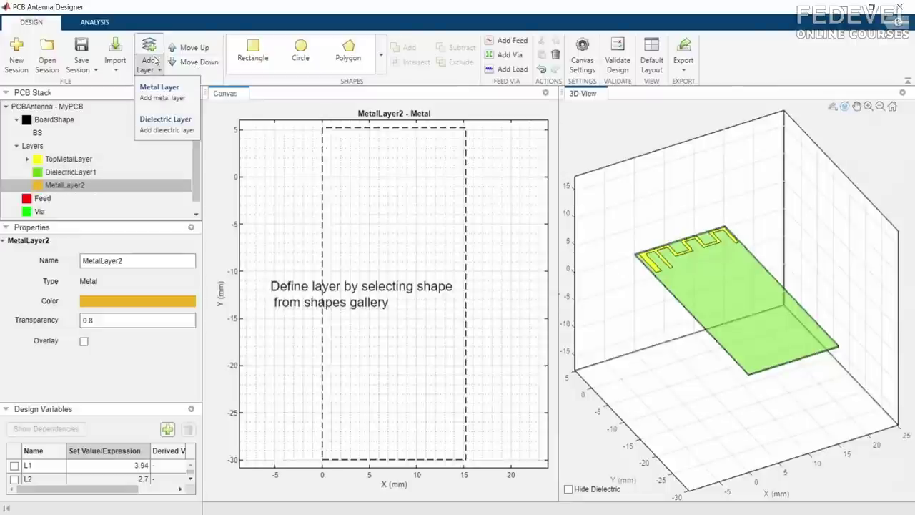
{"action": "left_click", "coordinate": [166, 123]}
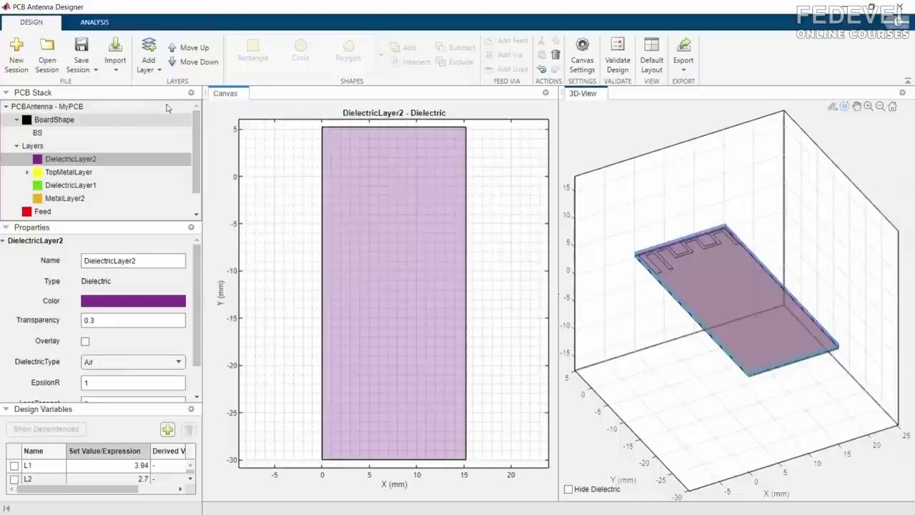
{"action": "left_click", "coordinate": [187, 64]}
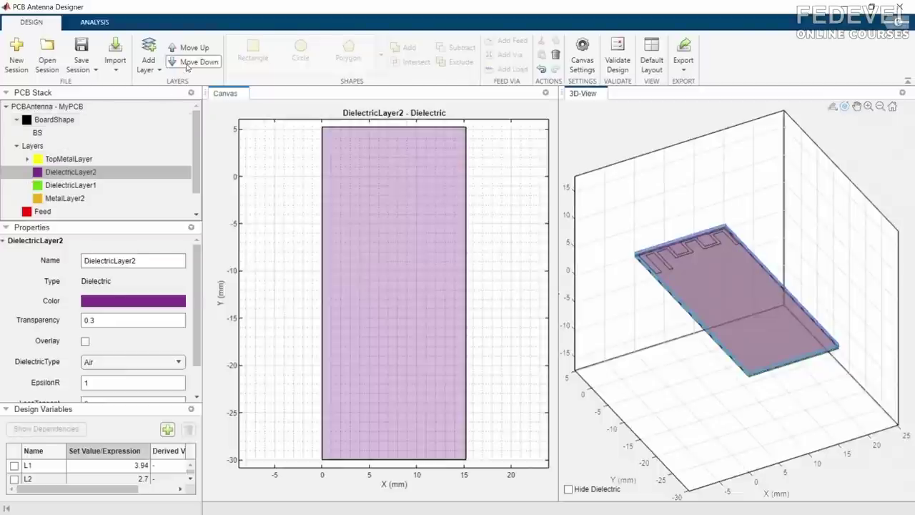
{"action": "left_click", "coordinate": [187, 64]}
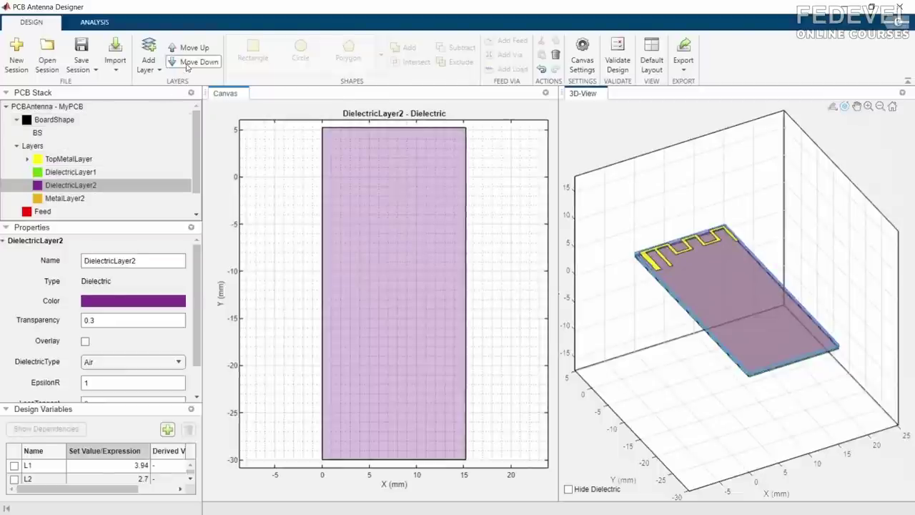
{"action": "left_click", "coordinate": [187, 65]}
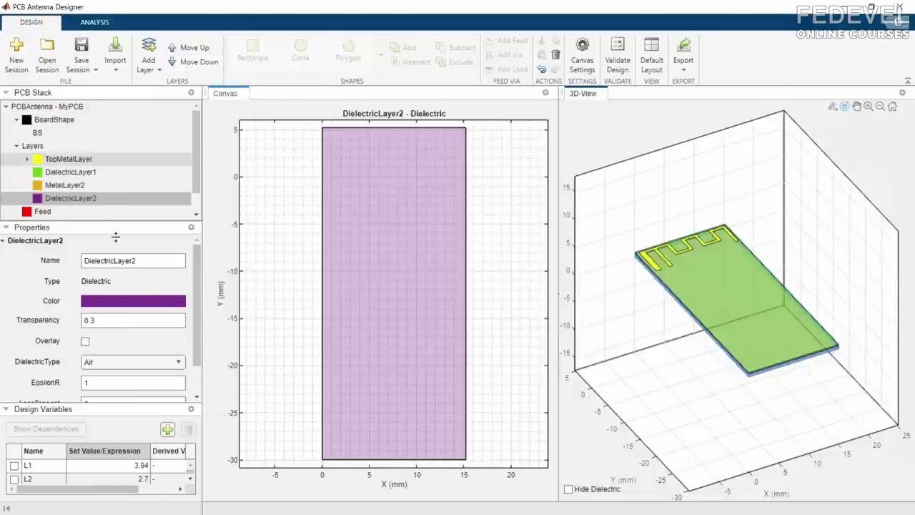
- Change the colour of DielectricLayer2 to the darker olive green among the standard colours
{"action": "left_click_drag", "start_coordinate": [198, 287], "coordinate": [200, 309]}
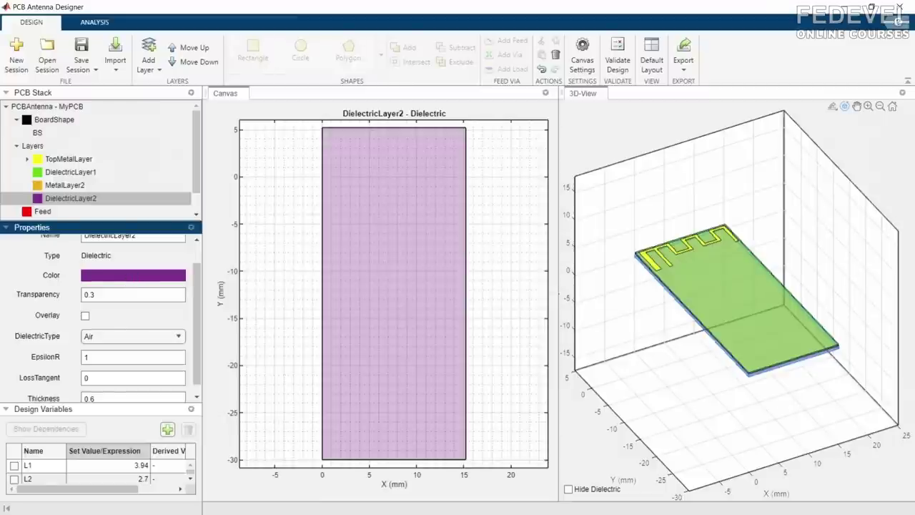
{"action": "left_click", "coordinate": [616, 290]}
{"action": "left_click", "coordinate": [652, 255]}
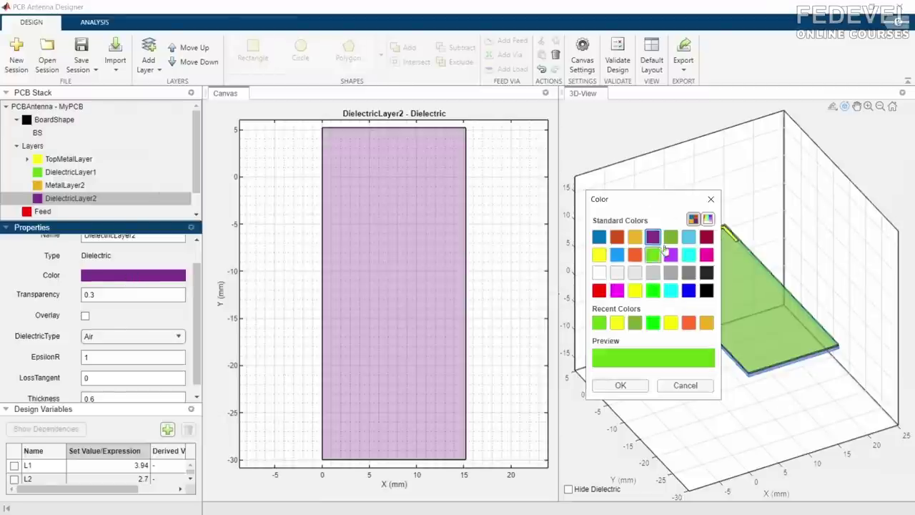
{"action": "left_click", "coordinate": [670, 237]}
{"action": "left_click", "coordinate": [609, 384]}
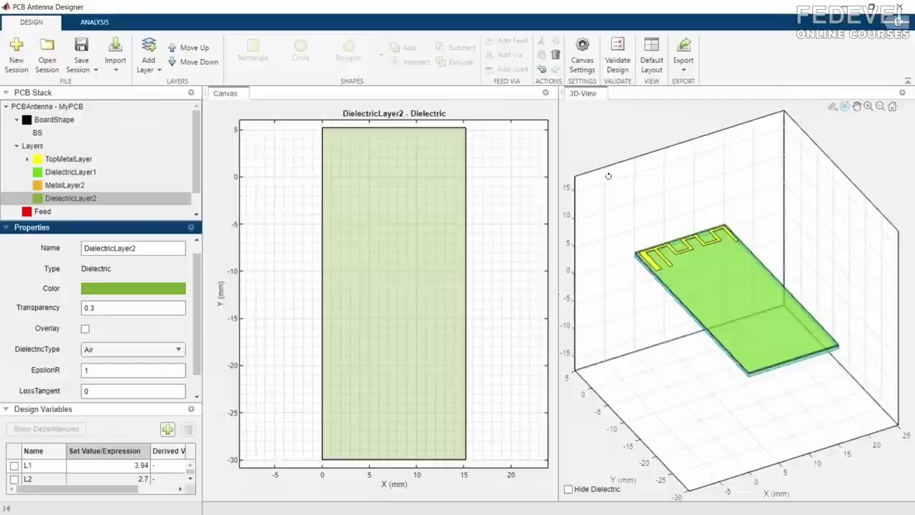
- Choose FR4 as the dielectric type of DielectricLayer2 and set its EpsilonR to 4.5
{"action": "left_click", "coordinate": [178, 348]}
{"action": "left_click", "coordinate": [93, 134]}
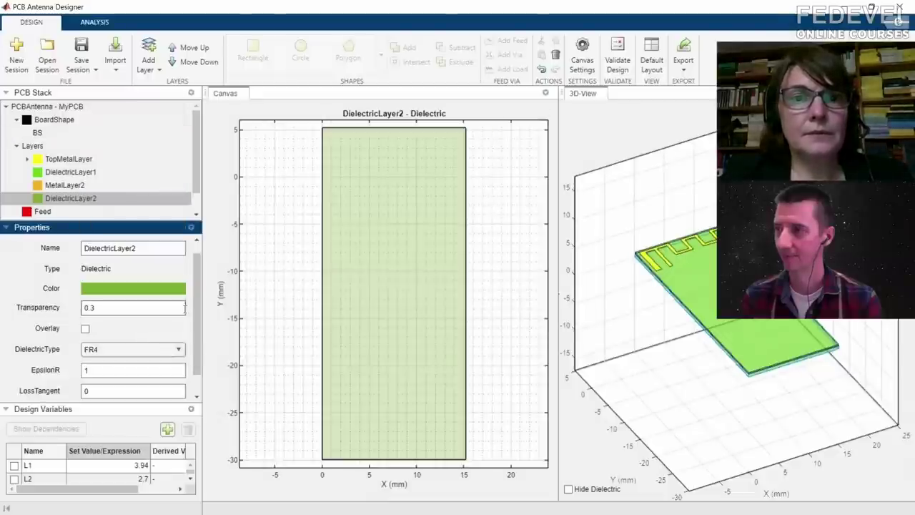
{"action": "scroll", "coordinate": [139, 377], "scroll_direction": "down", "scroll_amount": 1}
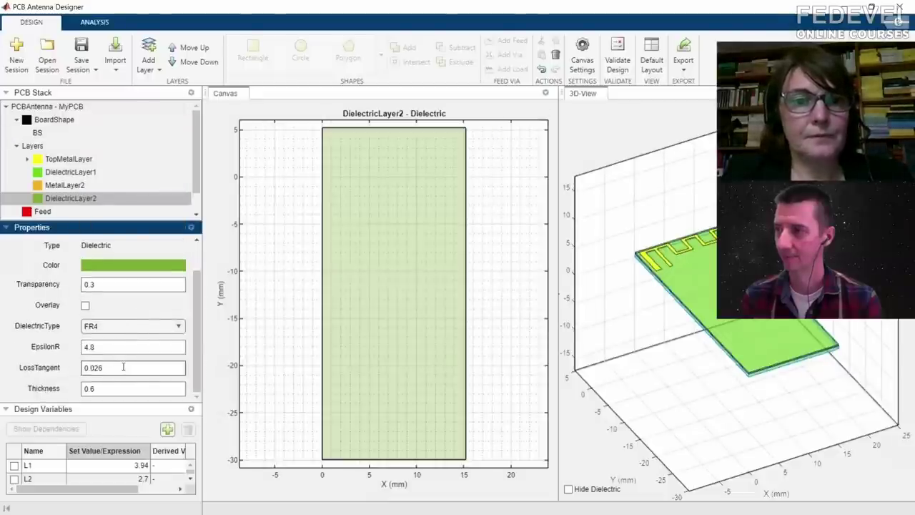
{"action": "left_click", "coordinate": [118, 344]}
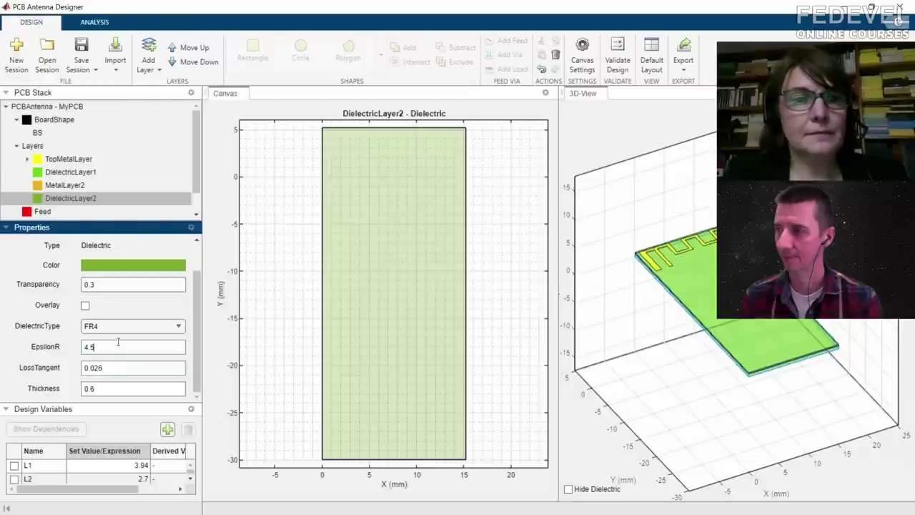
- Set the thickness of DielectricLayer2 to 0.75
{"action": "left_click", "coordinate": [116, 390]}
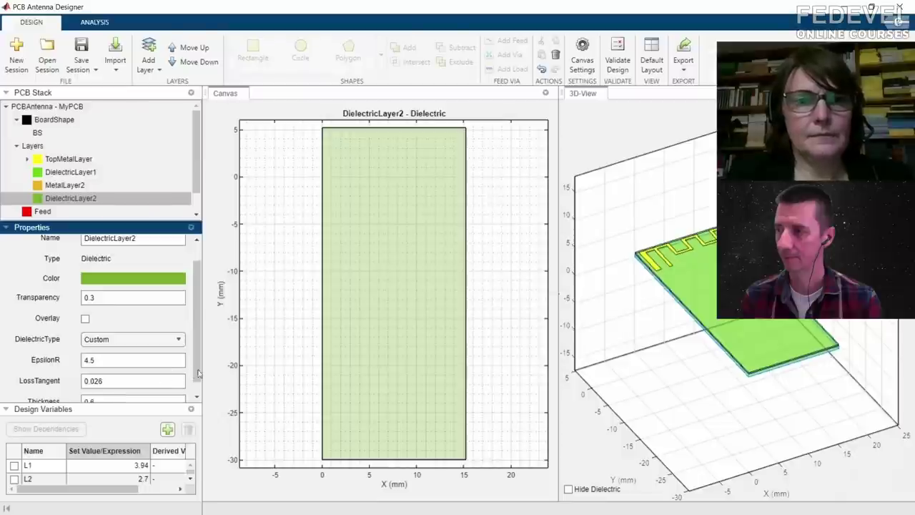
{"action": "left_click_drag", "start_coordinate": [201, 380], "coordinate": [198, 380]}
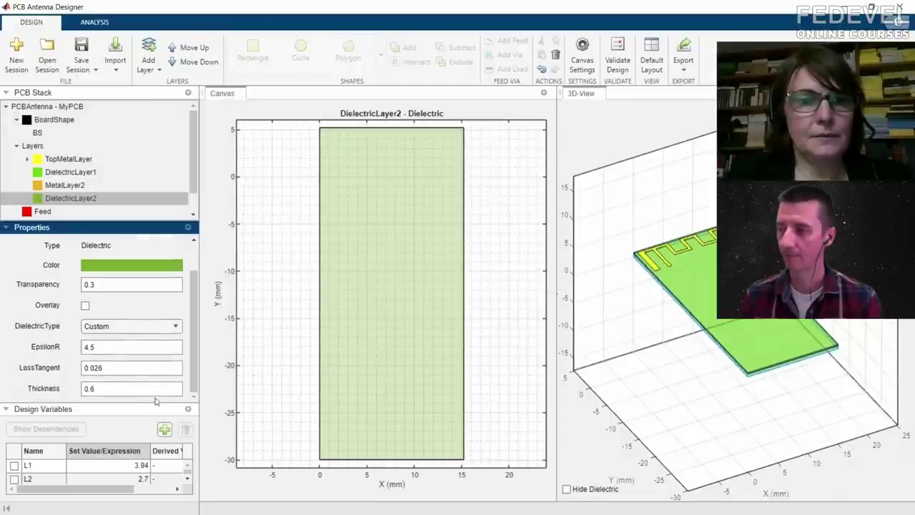
{"action": "key", "text": "BackSpace"}
{"action": "type", "text": "75"}
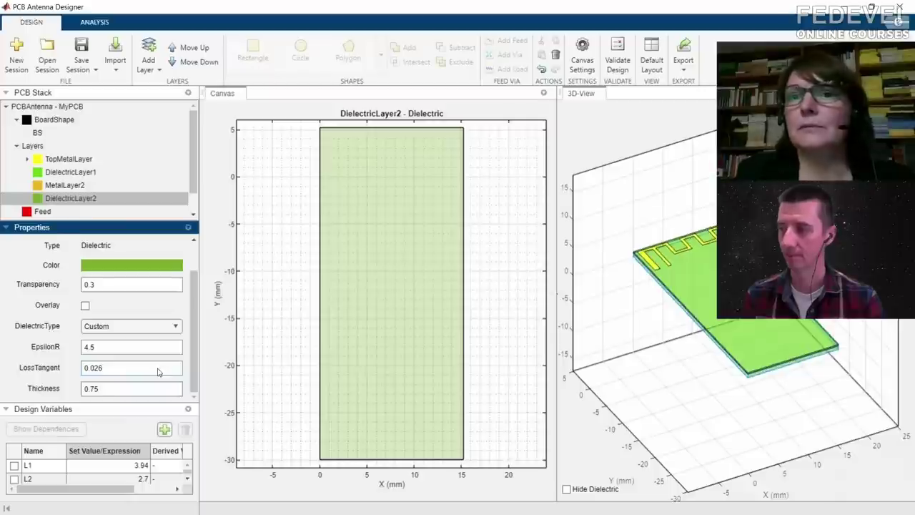
{"action": "scroll", "coordinate": [159, 371], "scroll_direction": "up", "scroll_amount": 1}
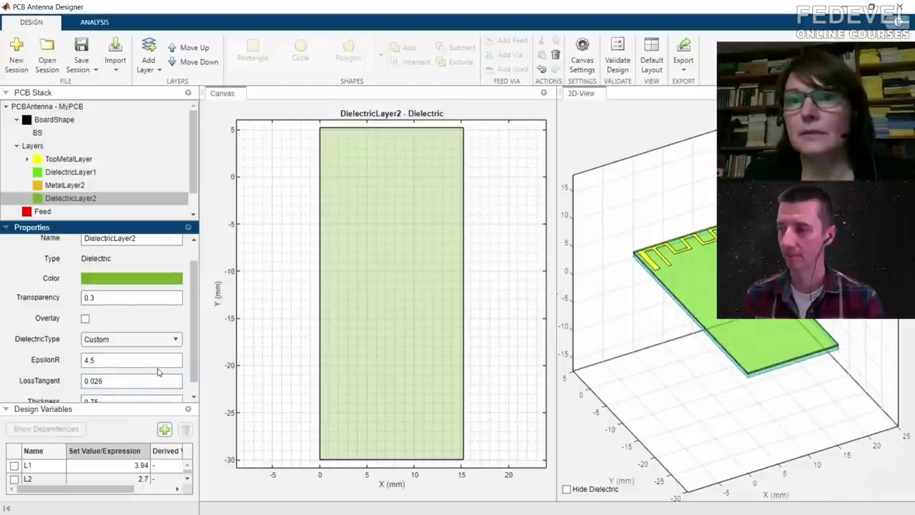
- Draw a rectangle on MetalLayer2 about 14.5 mm long and 22.9 mm wide, reaching the lower right corner of the board outline
{"action": "left_click", "coordinate": [73, 187]}
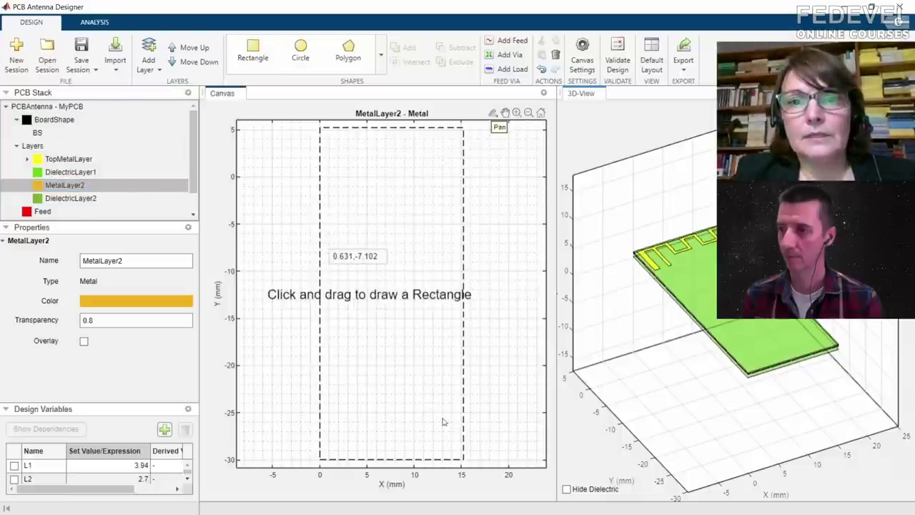
{"action": "left_click_drag", "start_coordinate": [449, 442], "coordinate": [464, 463]}
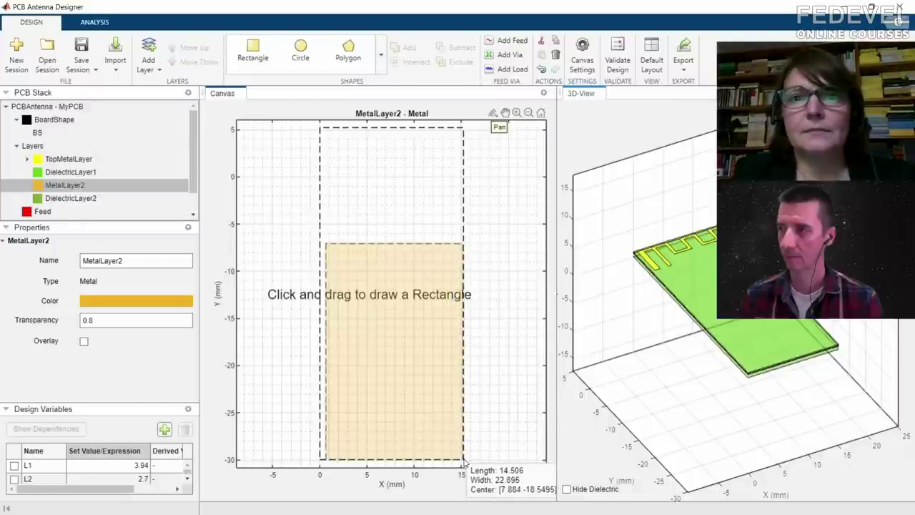
{"action": "left_click", "coordinate": [394, 246]}
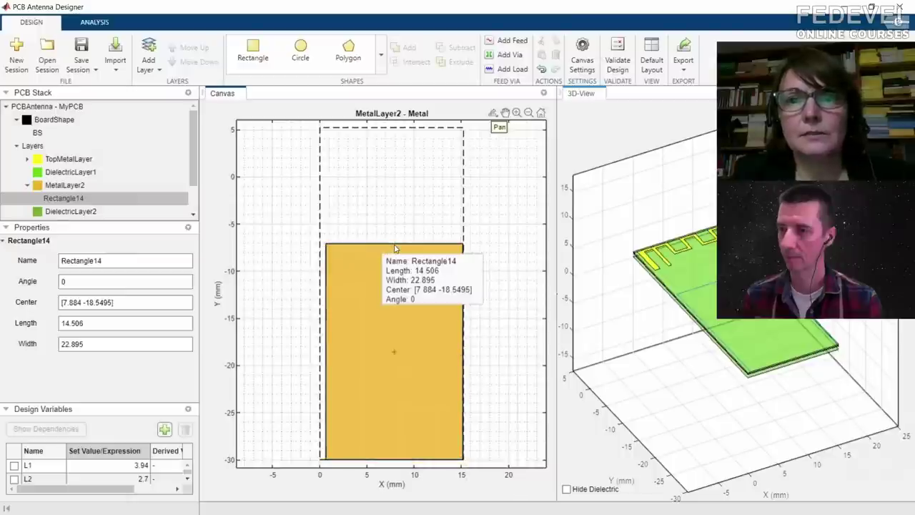
{"action": "left_click", "coordinate": [394, 246]}
{"action": "left_click", "coordinate": [393, 246]}
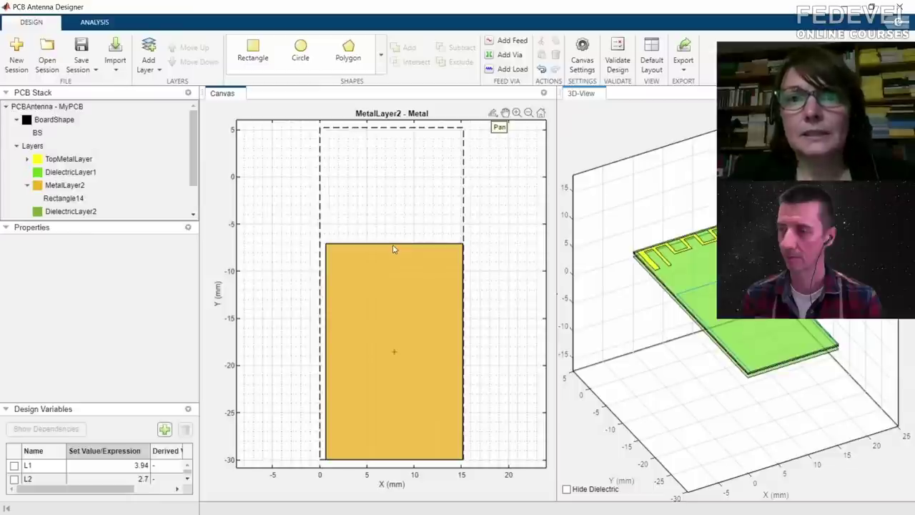
- Stretch the MetalLayer2 rectangle upward to a width of about 30.6 mm and rename it Gnd
{"action": "left_click", "coordinate": [393, 247]}
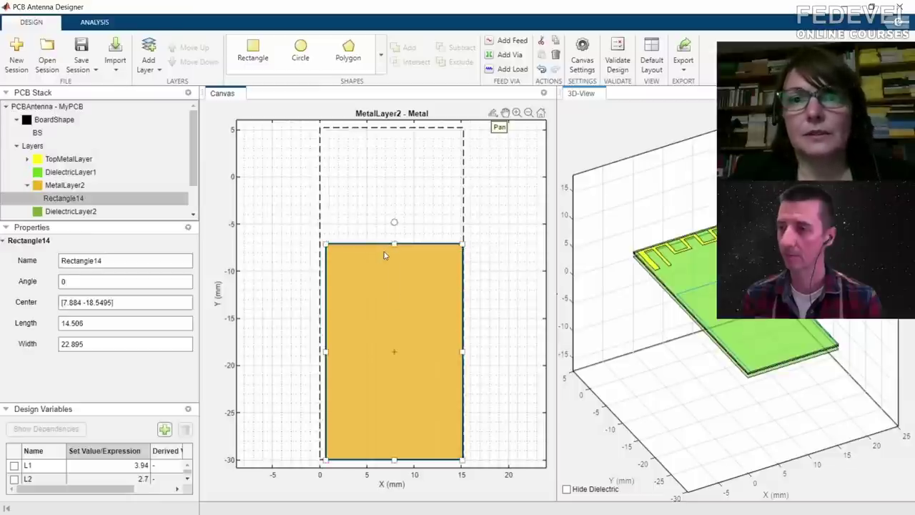
{"action": "left_click_drag", "start_coordinate": [394, 243], "coordinate": [384, 172]}
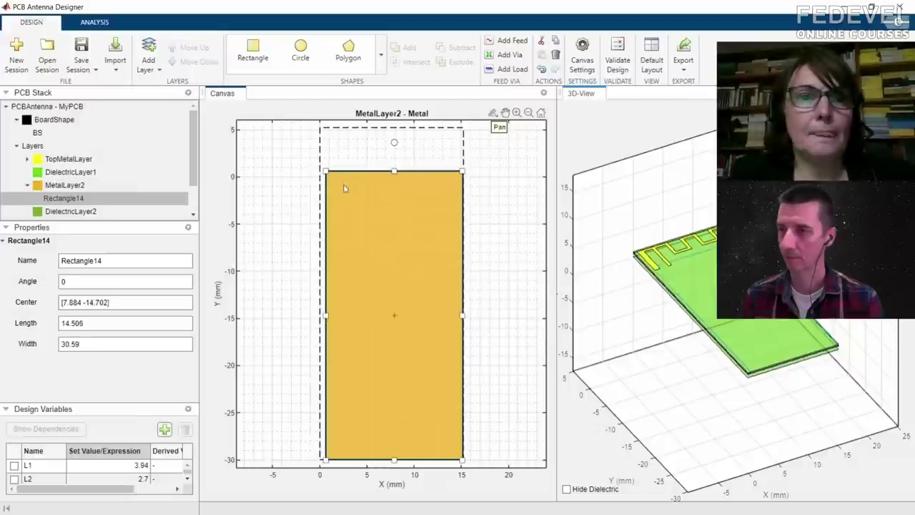
{"action": "double_click", "coordinate": [105, 260]}
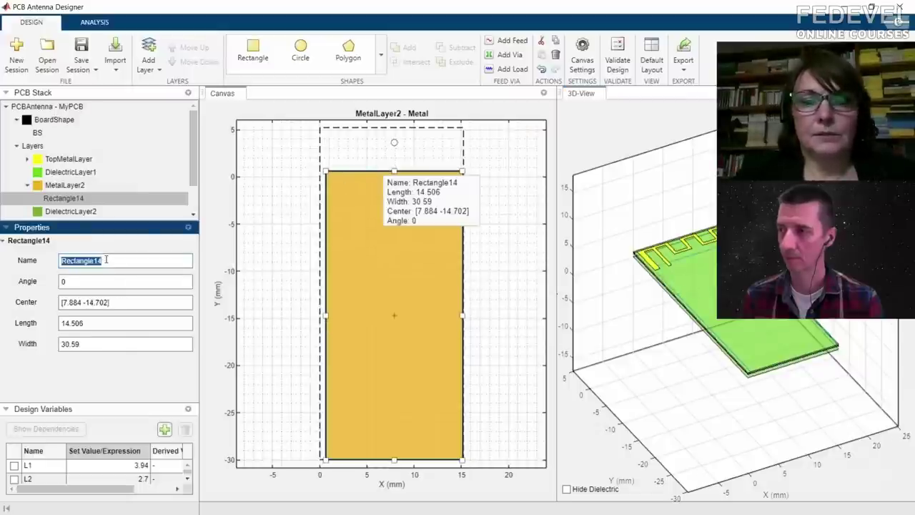
{"action": "type", "text": "G"}
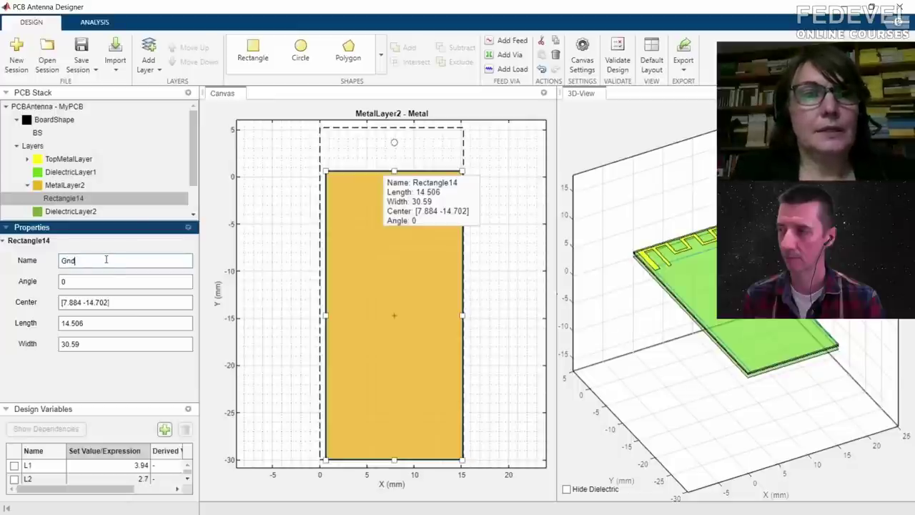
{"action": "type", "text": "nd"}
{"action": "left_click", "coordinate": [106, 323]}
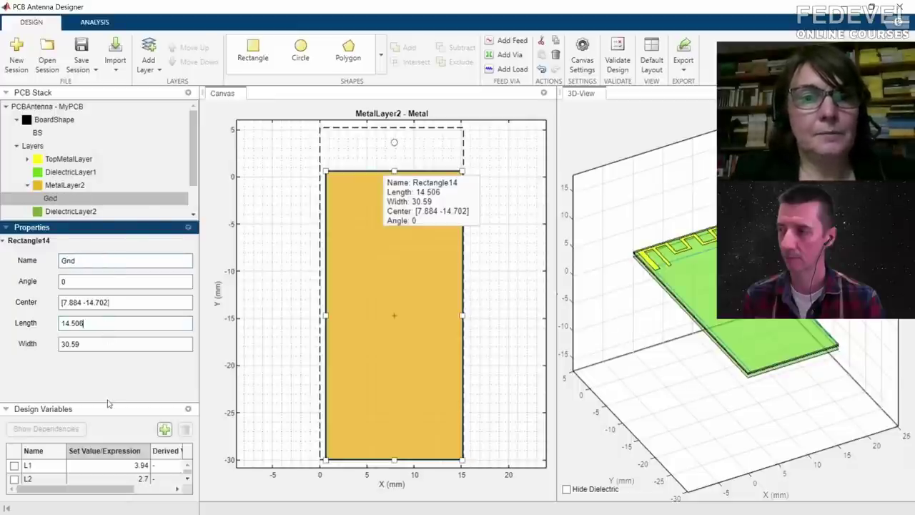
- Set the Gnd rectangle's length to the design variable Lgp and its width to Wgp
{"action": "left_click_drag", "start_coordinate": [109, 404], "coordinate": [104, 341]}
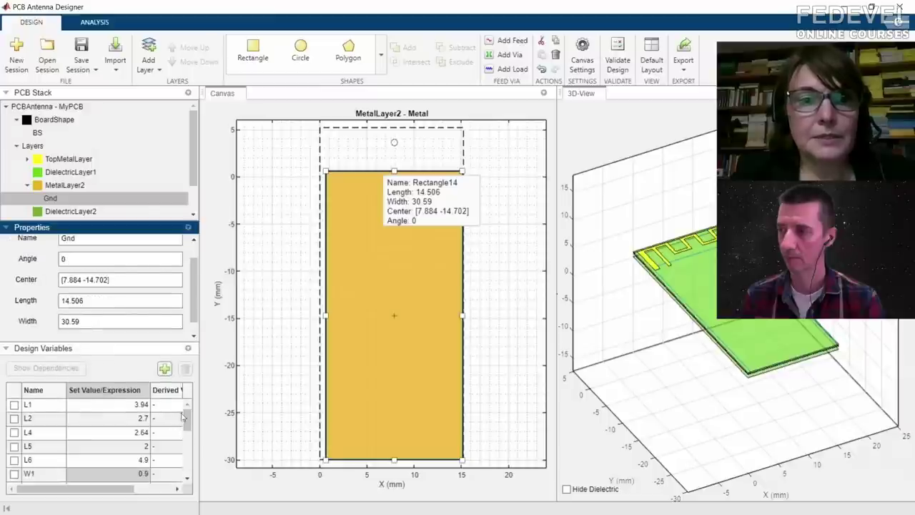
{"action": "left_click_drag", "start_coordinate": [186, 421], "coordinate": [190, 477]}
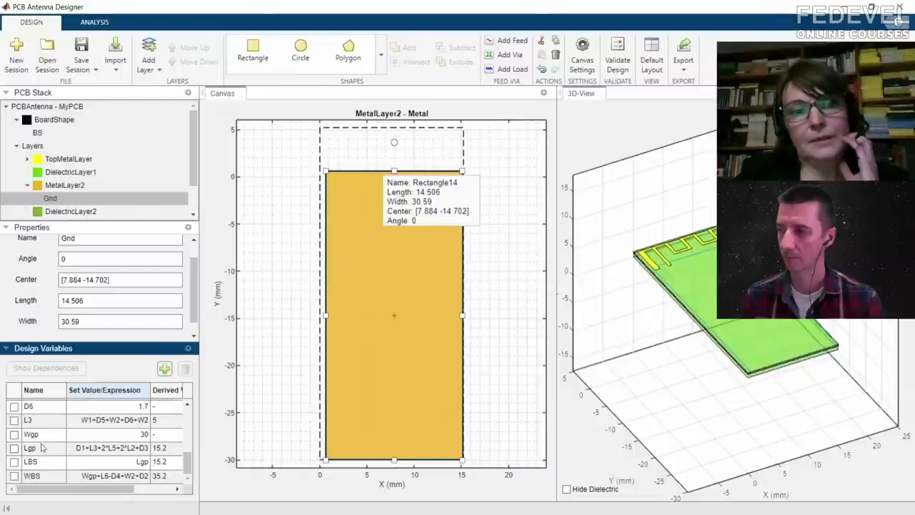
{"action": "double_click", "coordinate": [98, 300]}
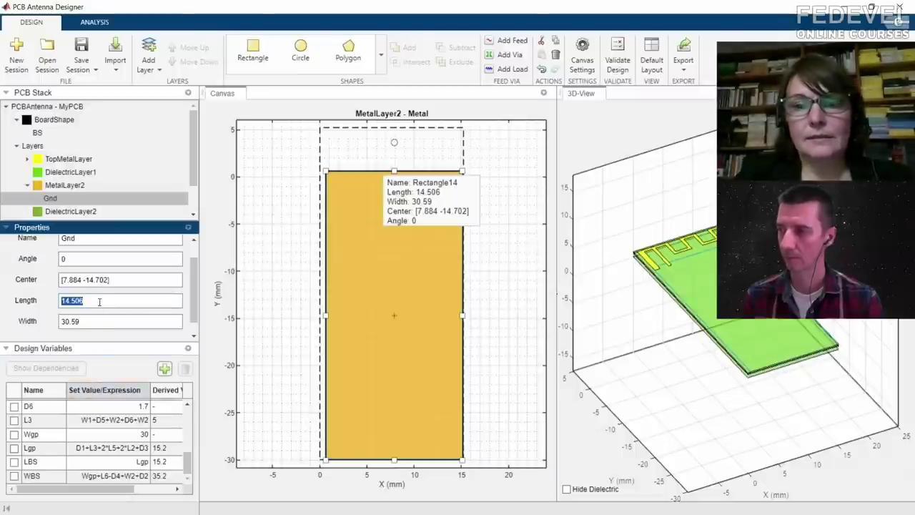
{"action": "type", "text": "Lgp"}
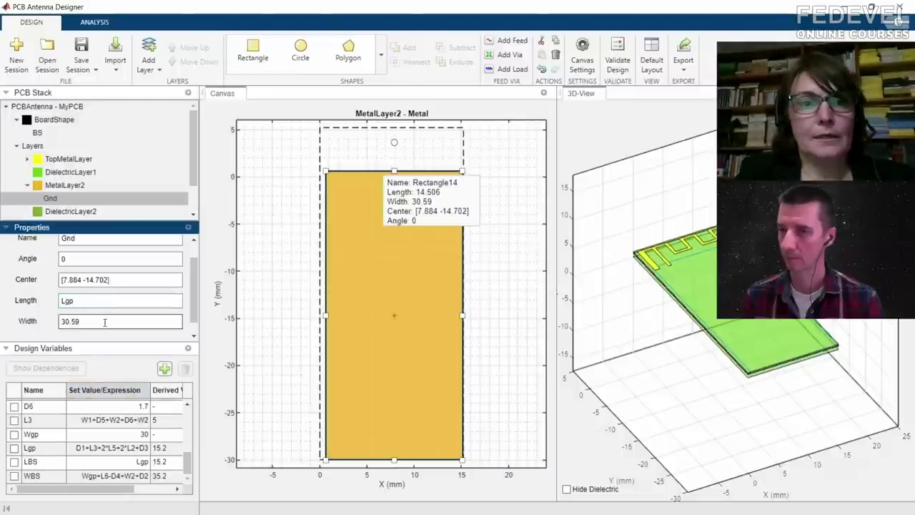
{"action": "key", "text": "Tab"}
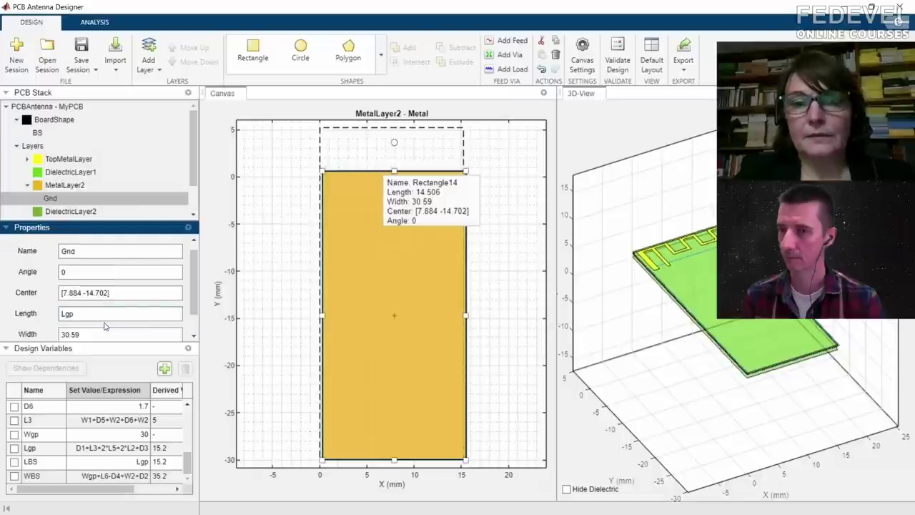
{"action": "double_click", "coordinate": [104, 329]}
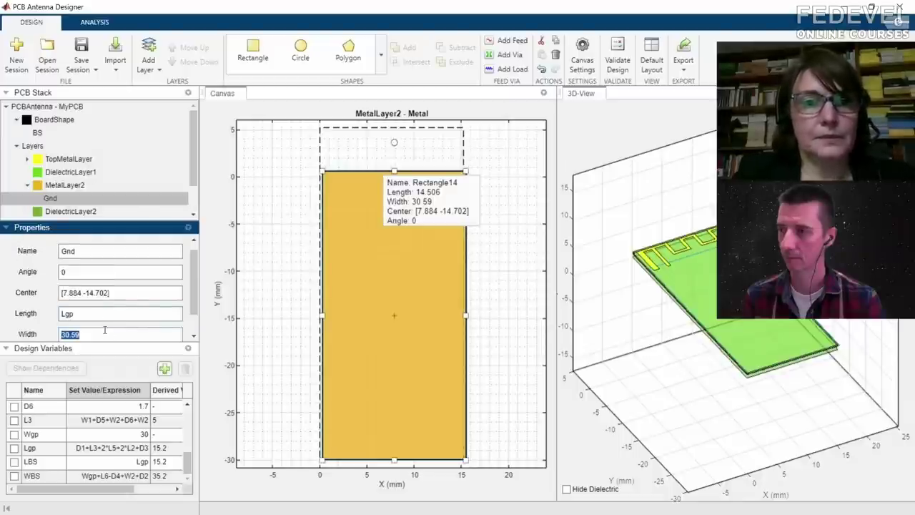
{"action": "type", "text": "Wgp"}
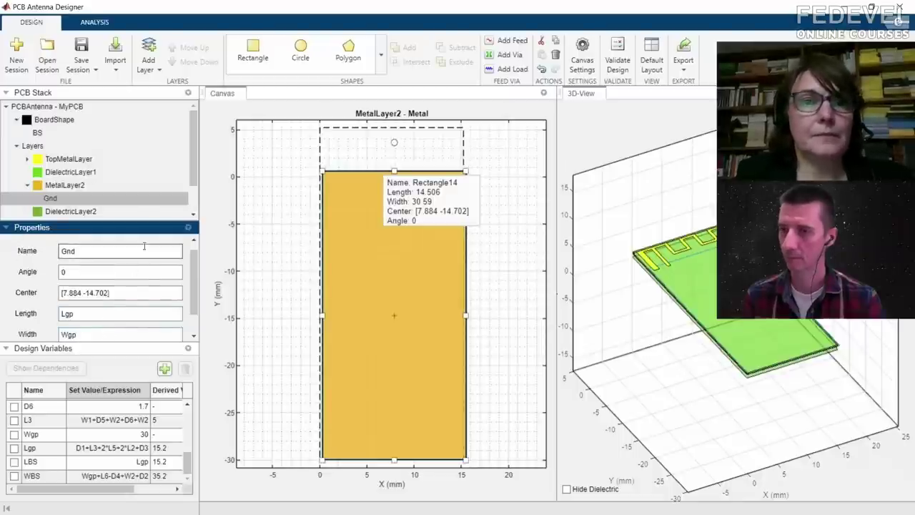
{"action": "left_click", "coordinate": [128, 294]}
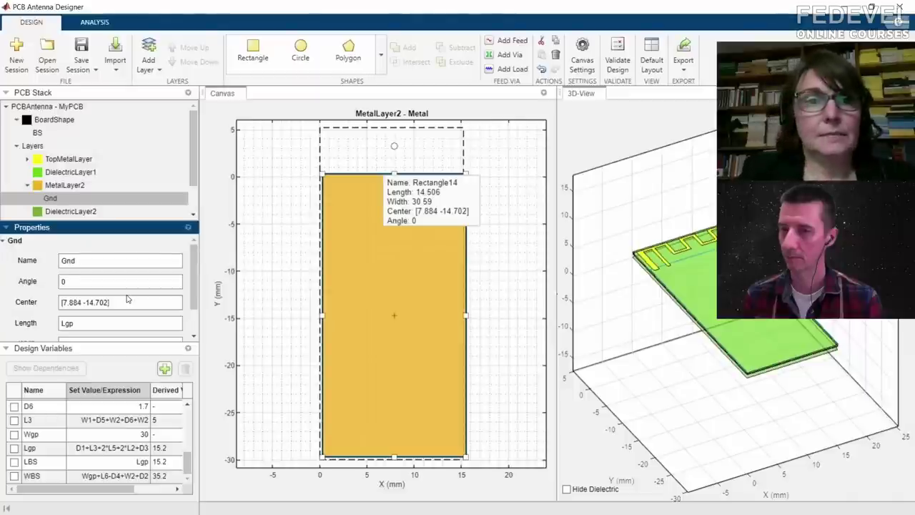
- Set the center of the Gnd rectangle to [Lgp/2, -Wgp/2]
{"action": "double_click", "coordinate": [82, 303]}
{"action": "key", "text": "BackSpace"}
{"action": "type", "text": "Lg"}
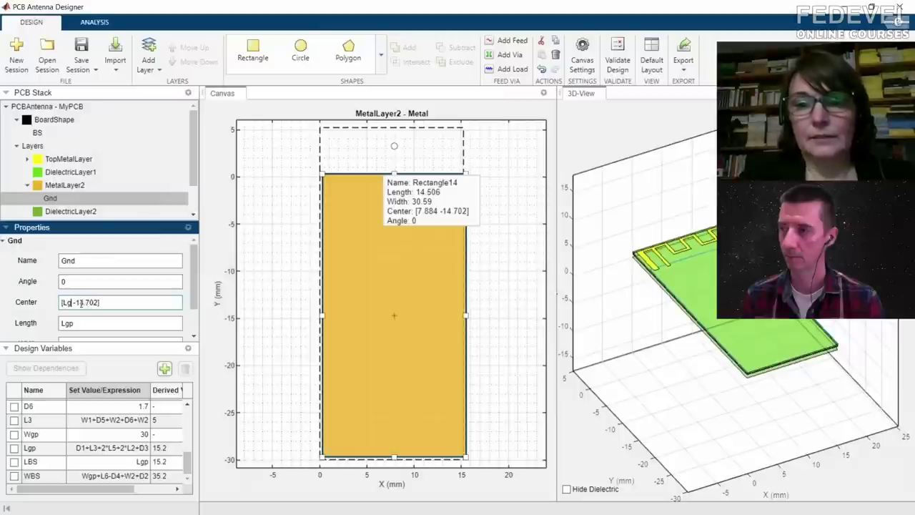
{"action": "type", "text": "p/2"}
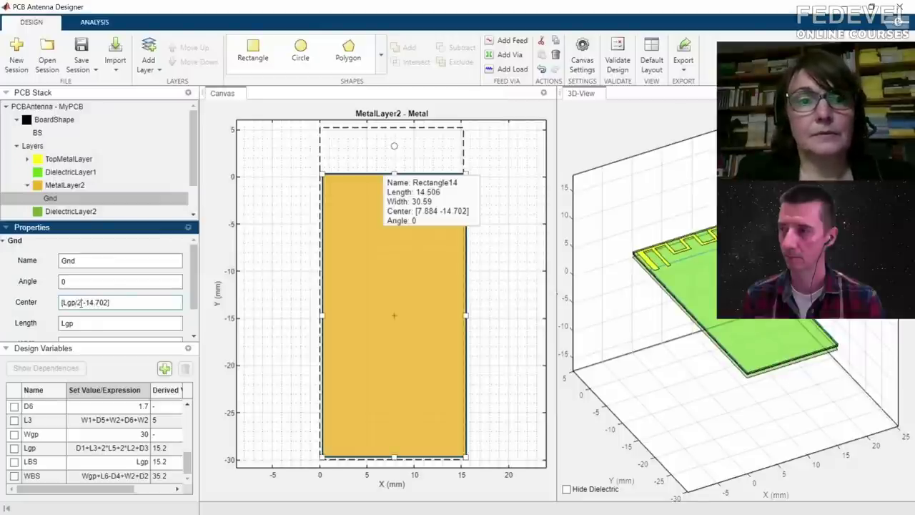
{"action": "key", "text": "Return"}
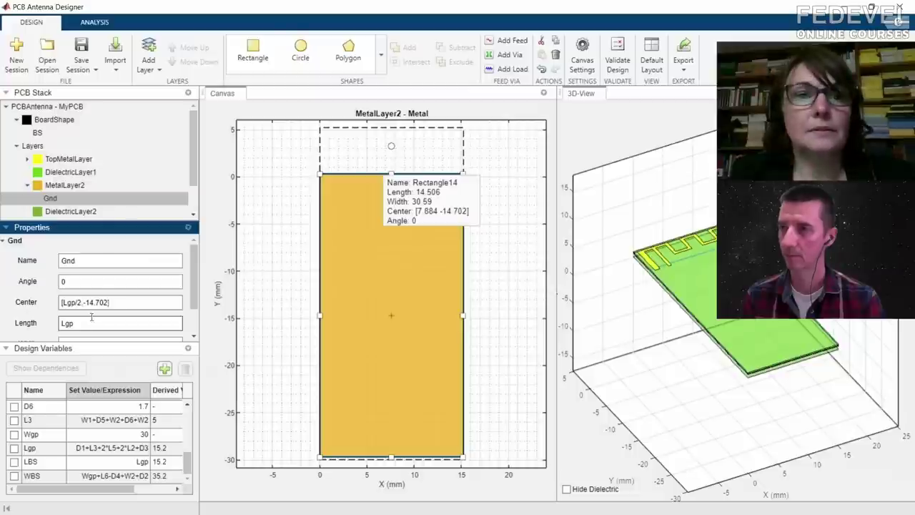
{"action": "left_click", "coordinate": [113, 303]}
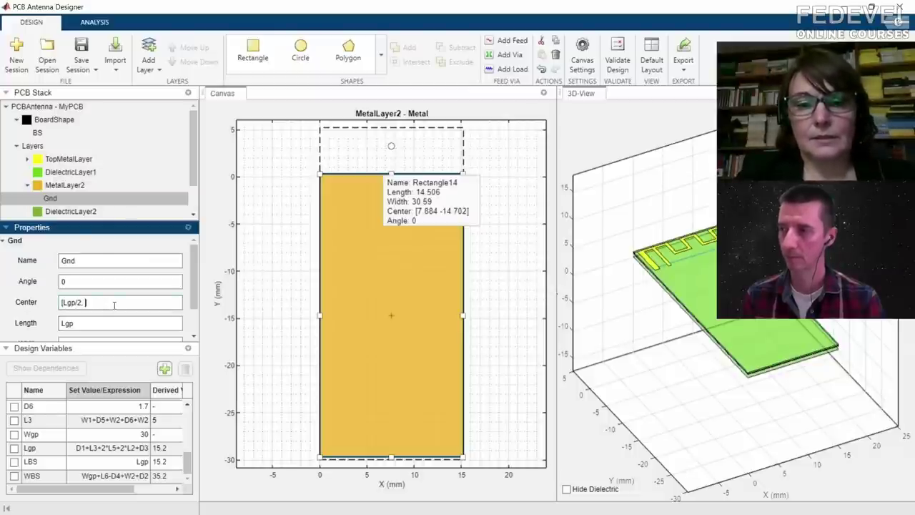
{"action": "type", "text": "W"}
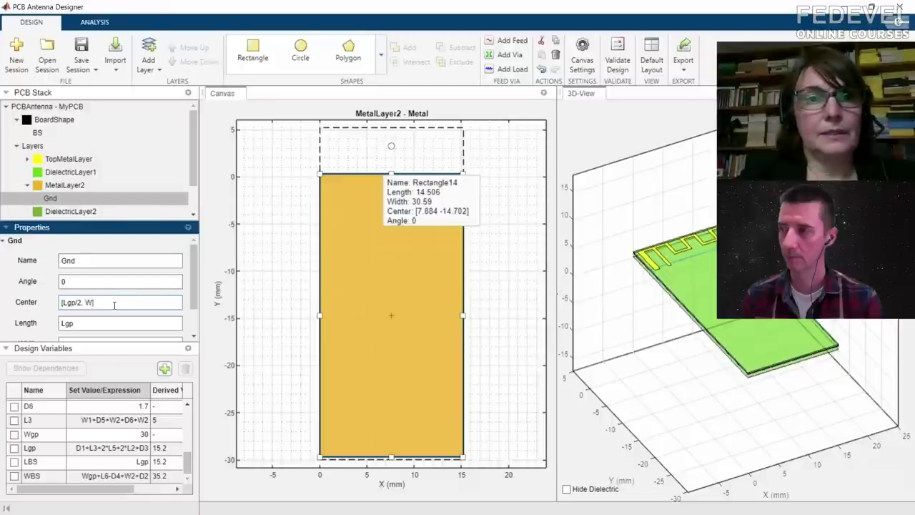
{"action": "type", "text": "gp"}
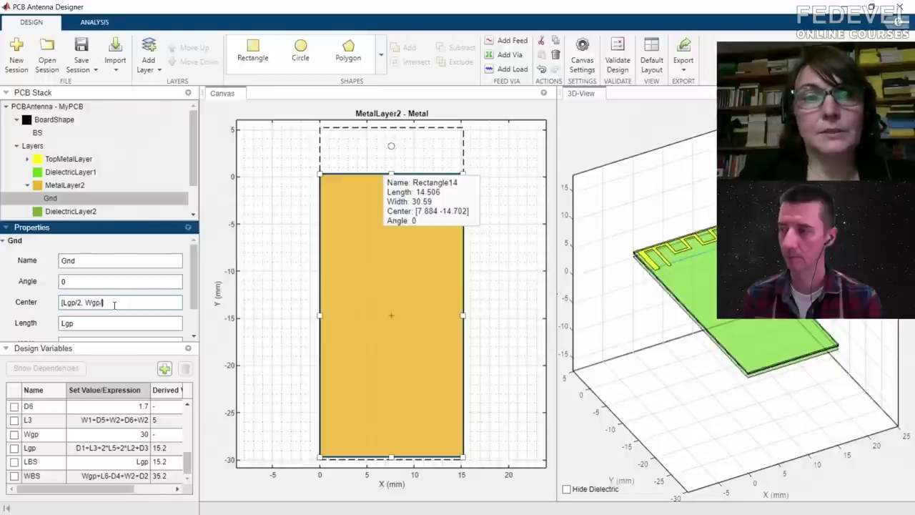
{"action": "type", "text": "/2"}
{"action": "type", "text": "-"}
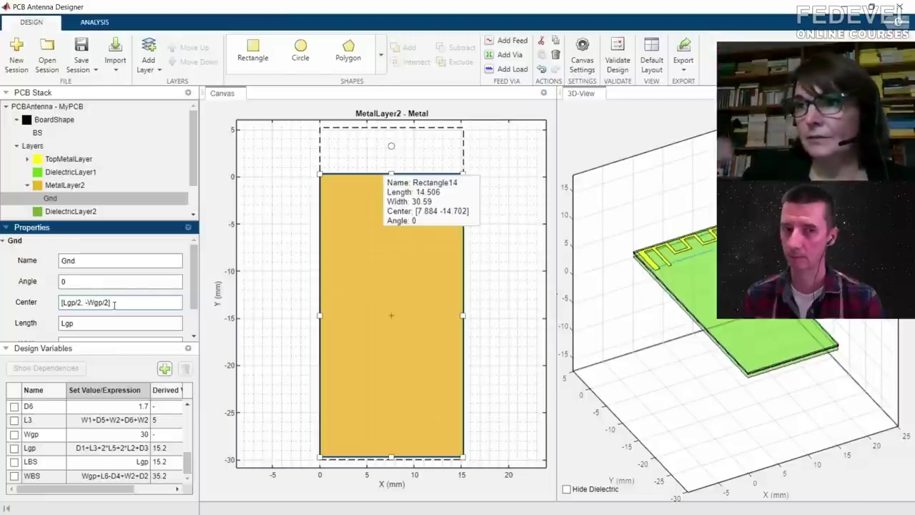
{"action": "left_click", "coordinate": [114, 318]}
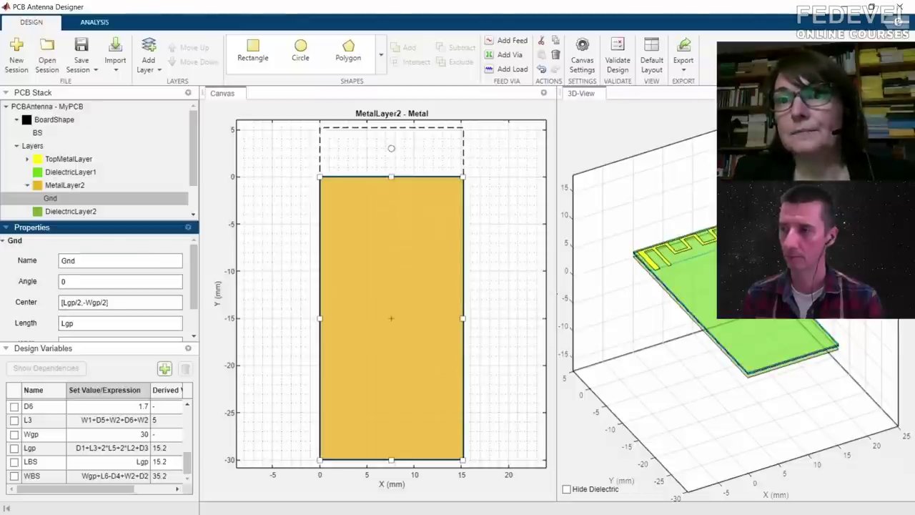
{"action": "left_click_drag", "start_coordinate": [736, 322], "coordinate": [715, 358]}
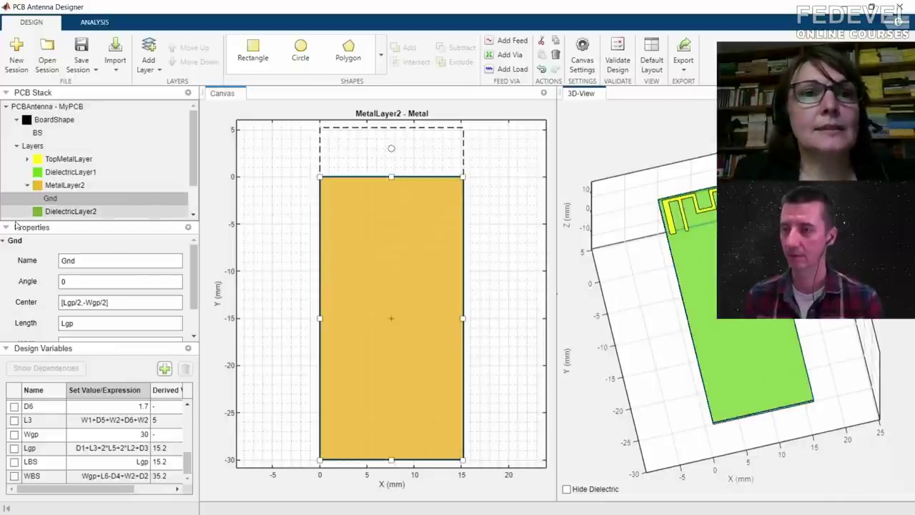
{"action": "left_click", "coordinate": [27, 185]}
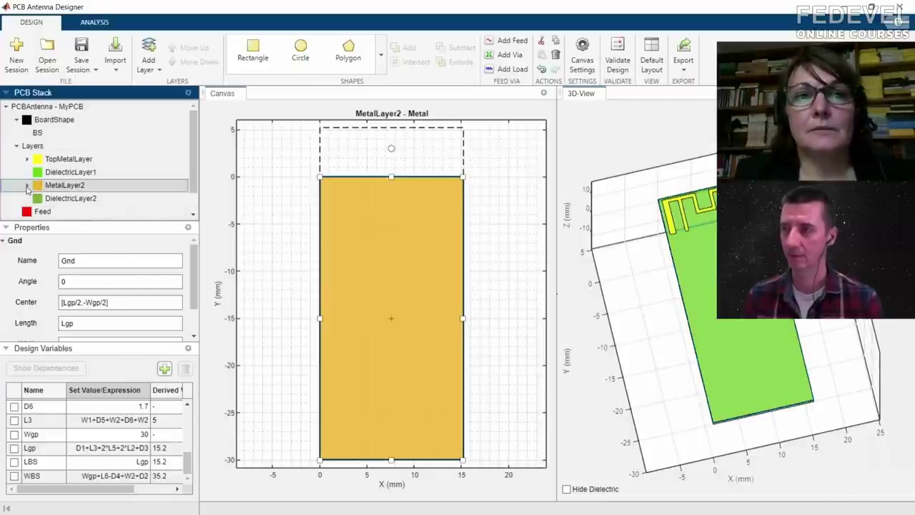
{"action": "left_click", "coordinate": [16, 147]}
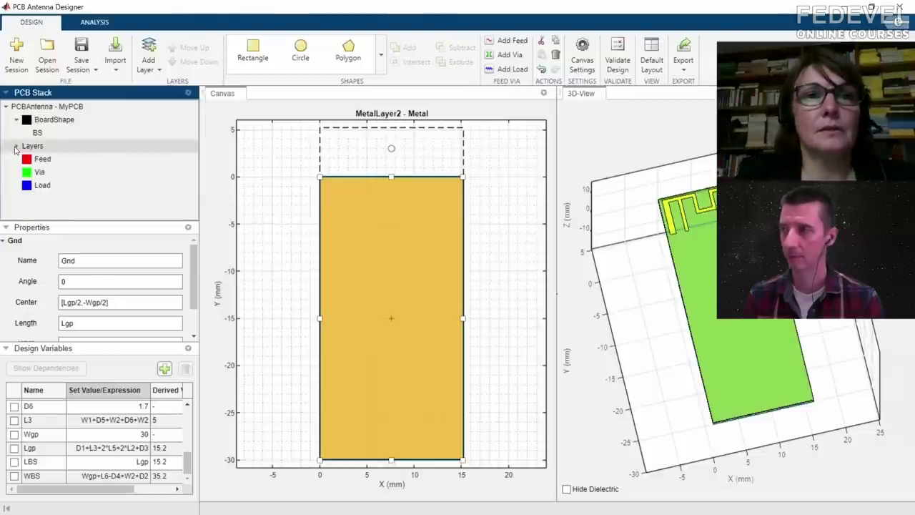
{"action": "left_click", "coordinate": [16, 146]}
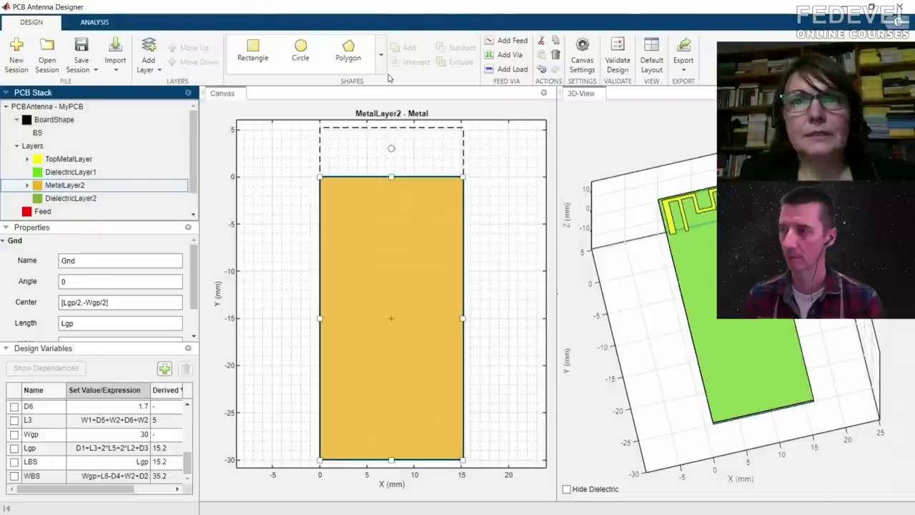
- Add a feed on the ground plane at about X 5.14 mm, Y -15.17 mm
{"action": "left_click", "coordinate": [502, 44]}
{"action": "left_click", "coordinate": [368, 319]}
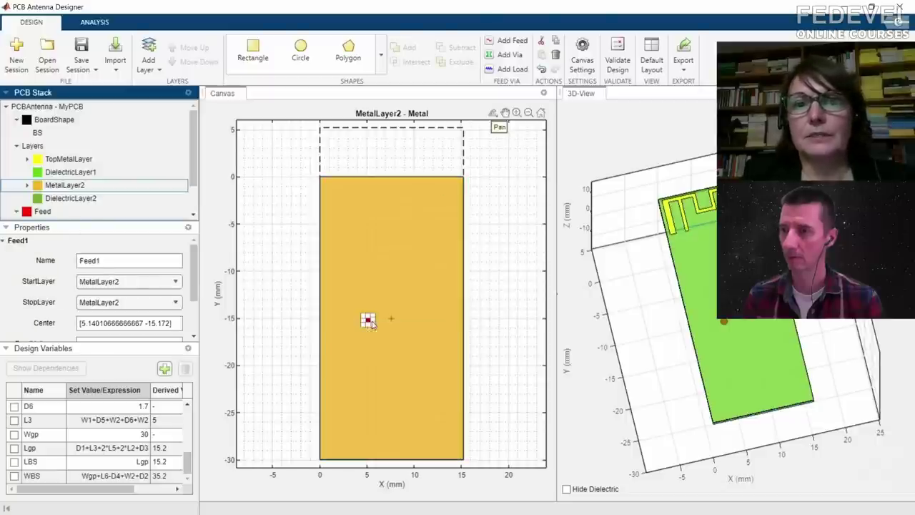
{"action": "scroll", "coordinate": [193, 179], "scroll_direction": "down", "scroll_amount": 3}
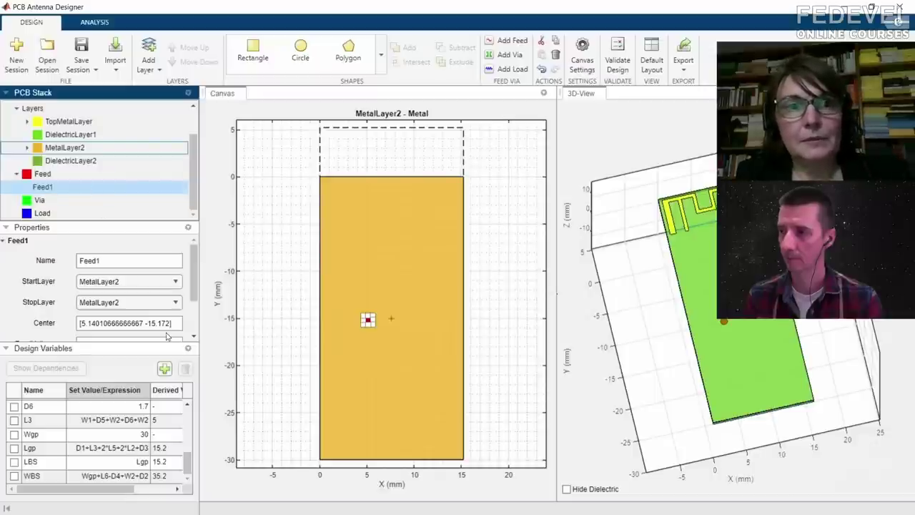
- Switch to the PowerPoint presentation, examine the feed point and ground via on the Meander Geometry slide, and return to PCB Antenna Designer
{"action": "key", "text": "alt+Tab"}
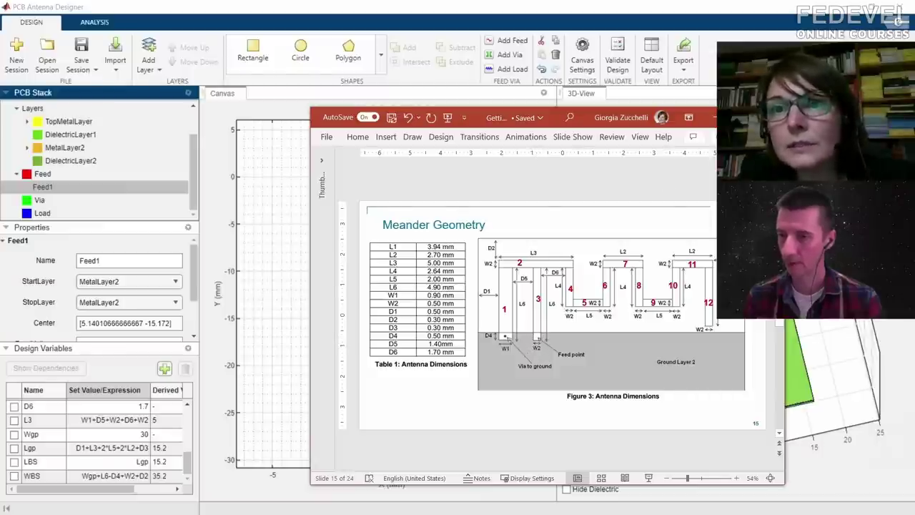
{"action": "key", "text": "super+Up"}
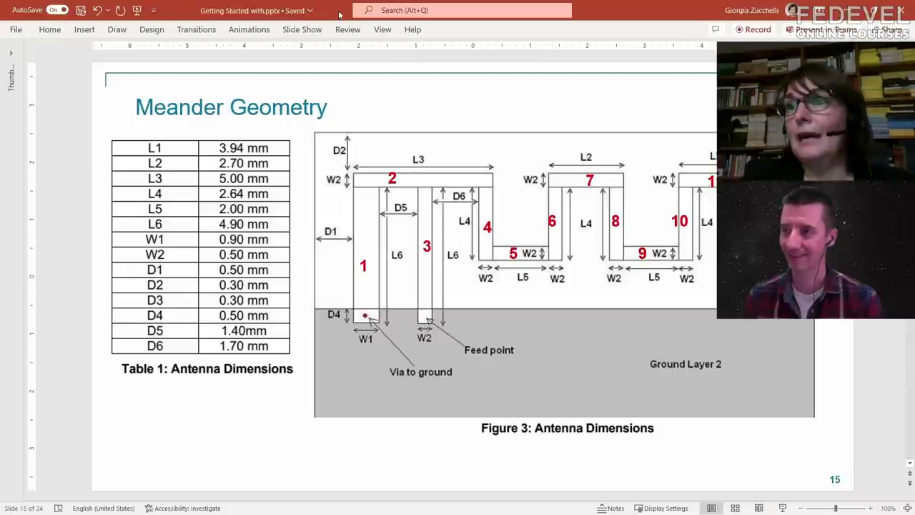
{"action": "key", "text": "alt+Tab"}
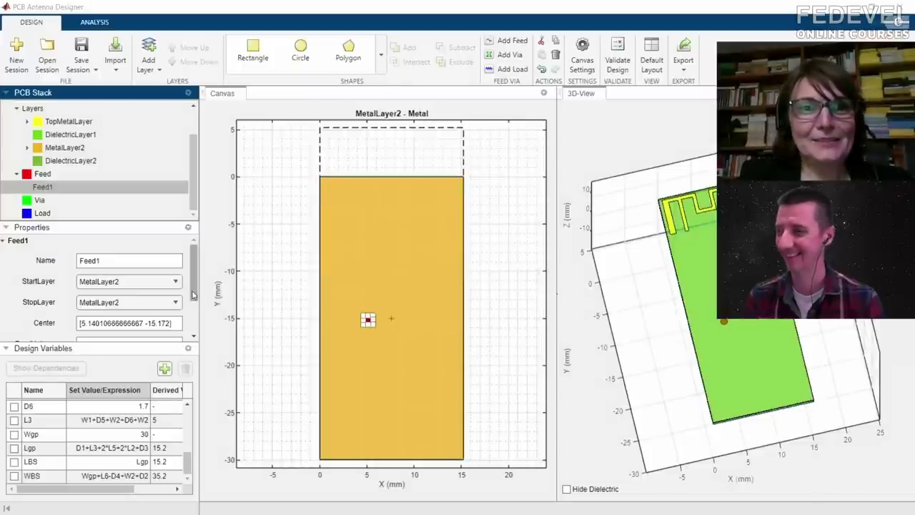
- Replace the X coordinate of the feed's center with the expression D1+W1+D5+W2/2
{"action": "scroll", "coordinate": [139, 306], "scroll_direction": "down", "scroll_amount": 2}
{"action": "left_click", "coordinate": [145, 291]}
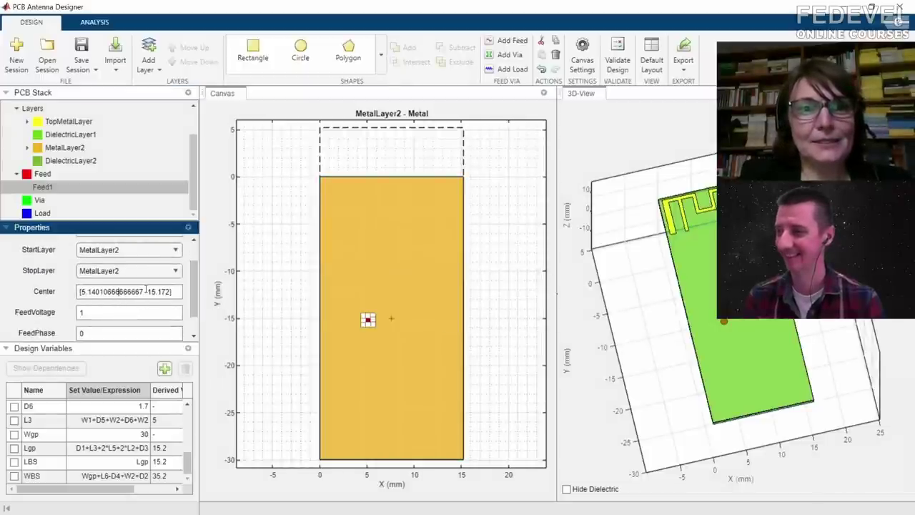
{"action": "left_click_drag", "start_coordinate": [142, 291], "coordinate": [83, 294]}
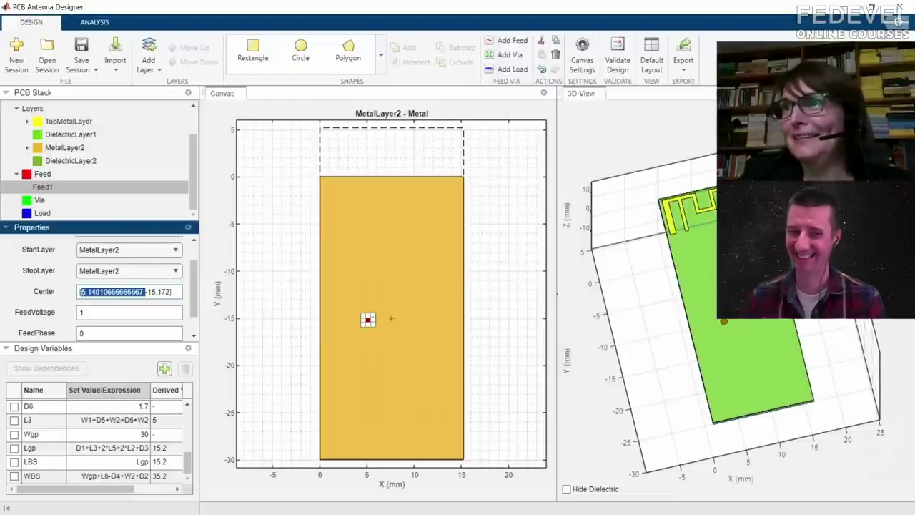
{"action": "key", "text": "alt+Tab"}
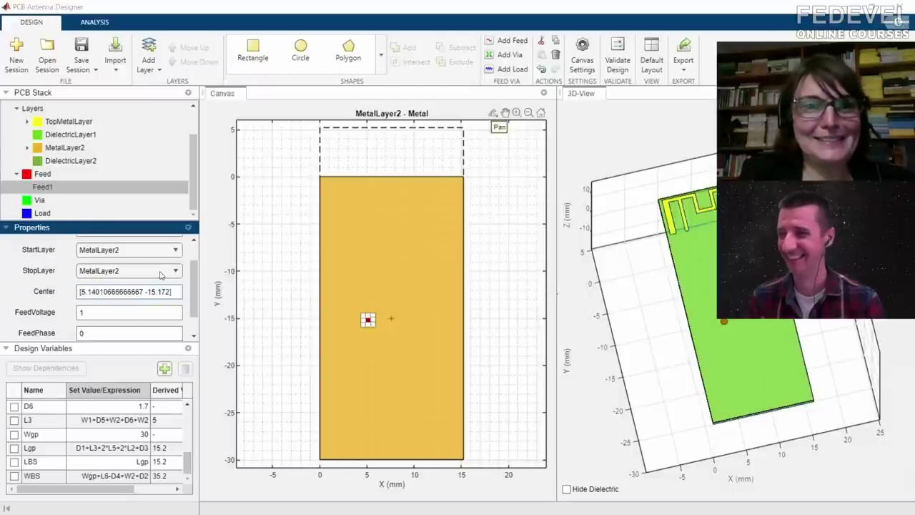
{"action": "left_click", "coordinate": [146, 291]}
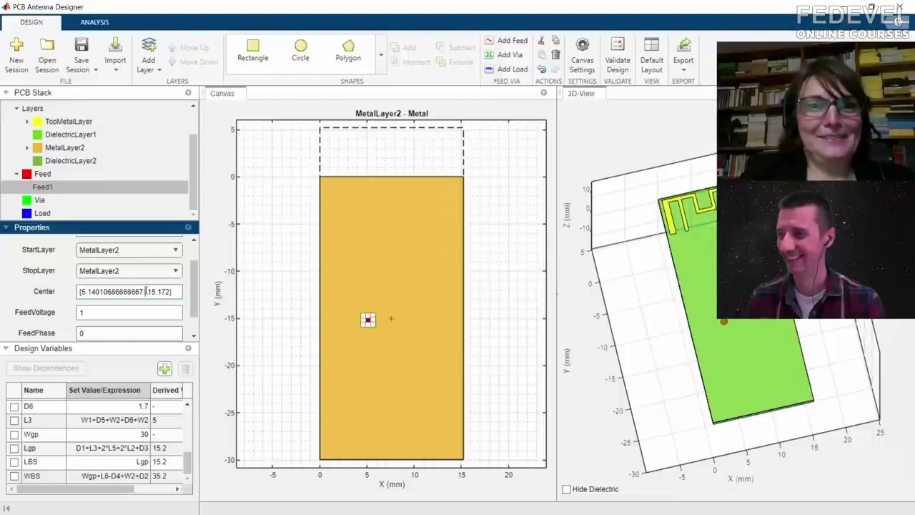
{"action": "key", "text": "BackSpace"}
{"action": "key", "text": "BackSpace"}
{"action": "key", "text": "BackSpace"}
{"action": "key", "text": "BackSpace"}
{"action": "key", "text": "BackSpace"}
{"action": "key", "text": "BackSpace"}
{"action": "key", "text": "BackSpace"}
{"action": "key", "text": "BackSpace"}
{"action": "key", "text": "BackSpace"}
{"action": "key", "text": "BackSpace"}
{"action": "key", "text": "BackSpace"}
{"action": "key", "text": "BackSpace"}
{"action": "key", "text": "BackSpace"}
{"action": "key", "text": "BackSpace"}
{"action": "key", "text": "BackSpace"}
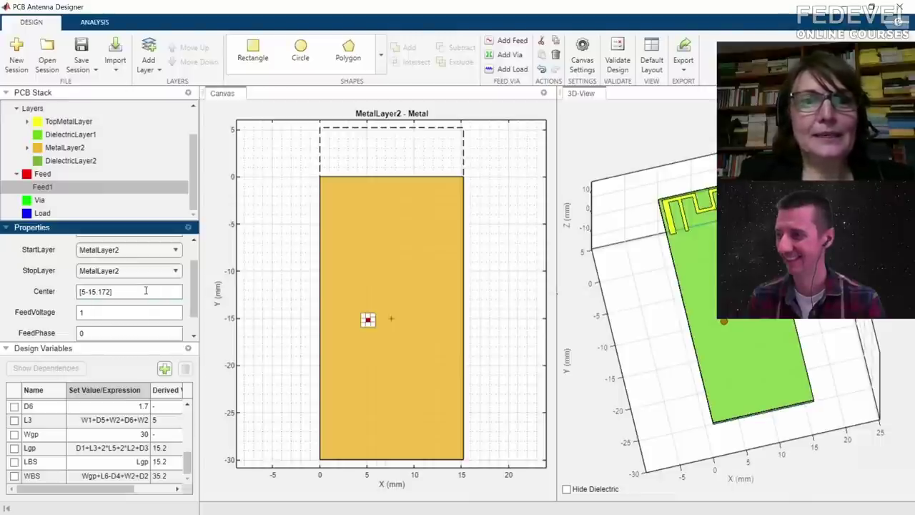
{"action": "key", "text": "BackSpace"}
{"action": "type", "text": "D1"}
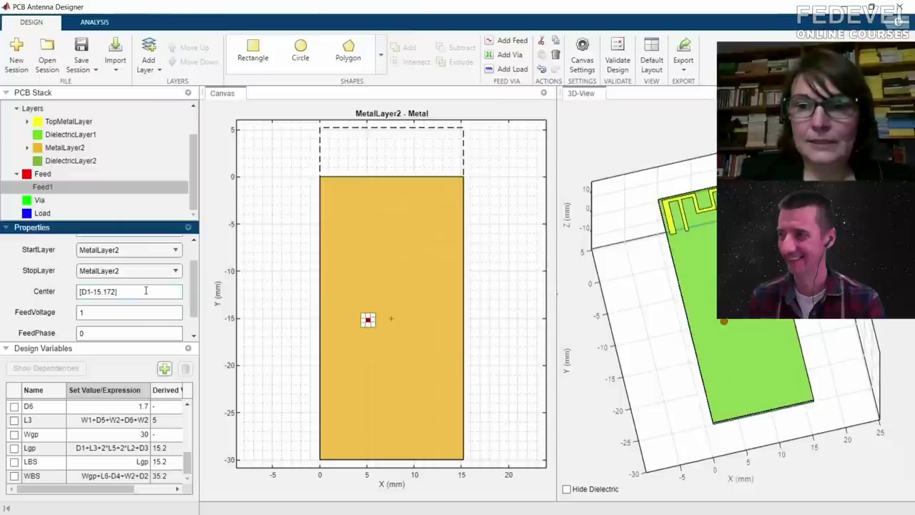
{"action": "type", "text": "+"}
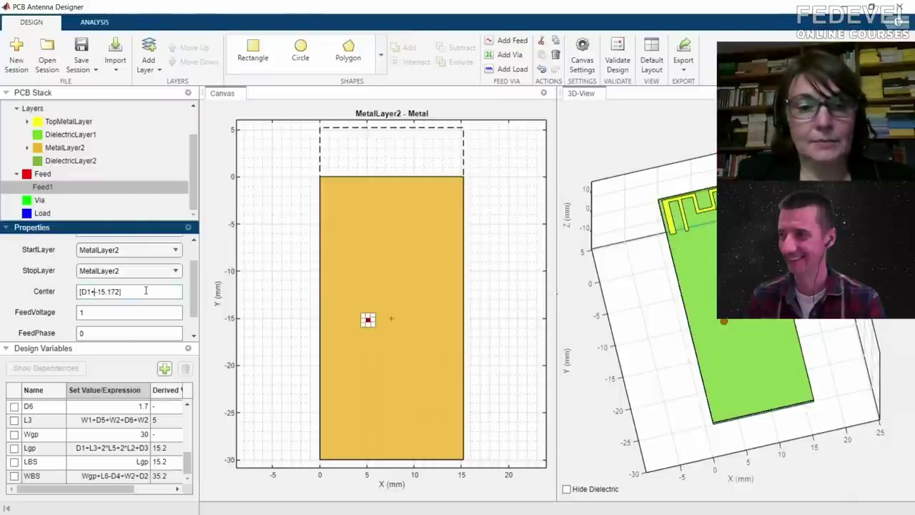
{"action": "type", "text": "W1+"}
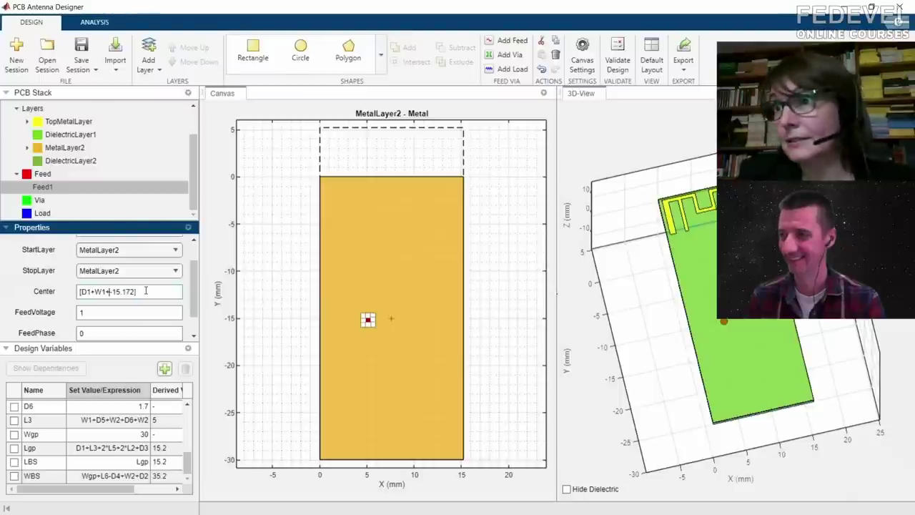
{"action": "type", "text": "D"}
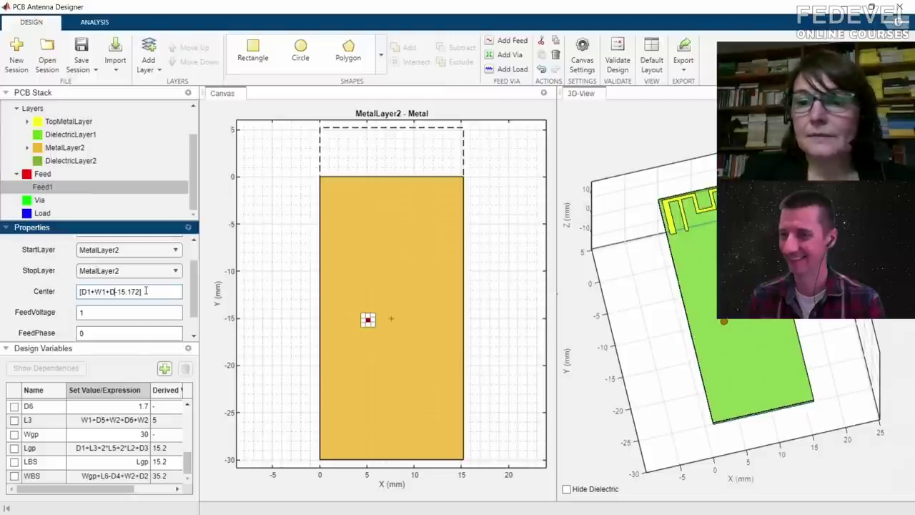
{"action": "type", "text": "5+W2/2"}
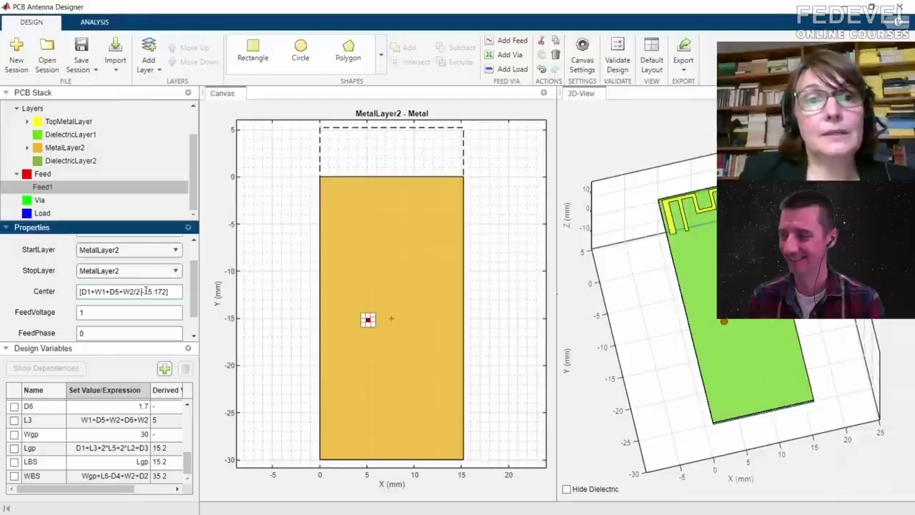
- Replace the Y coordinate of the feed's center with -D4/2 and apply the new center
{"action": "key", "text": "Delete"}
{"action": "key", "text": "Delete"}
{"action": "key", "text": "Delete"}
{"action": "key", "text": "Delete"}
{"action": "key", "text": "Delete"}
{"action": "key", "text": "Delete"}
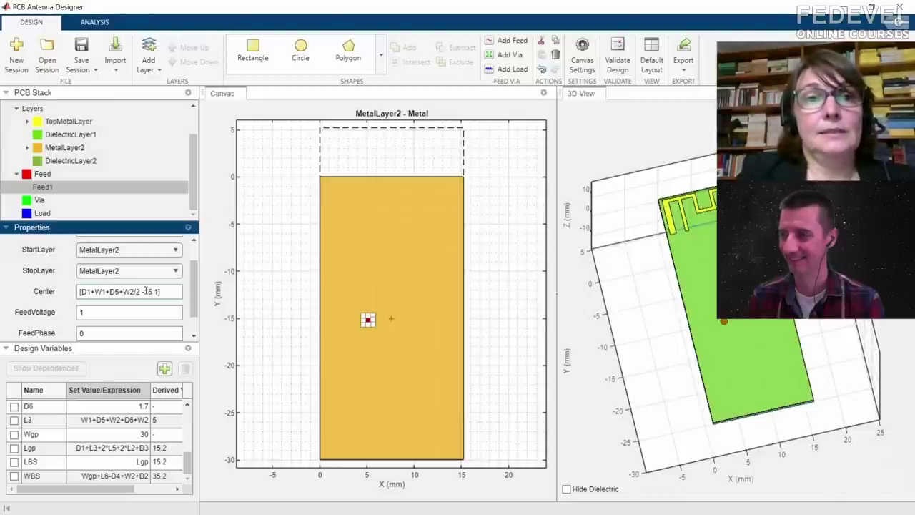
{"action": "type", "text": "-D4"}
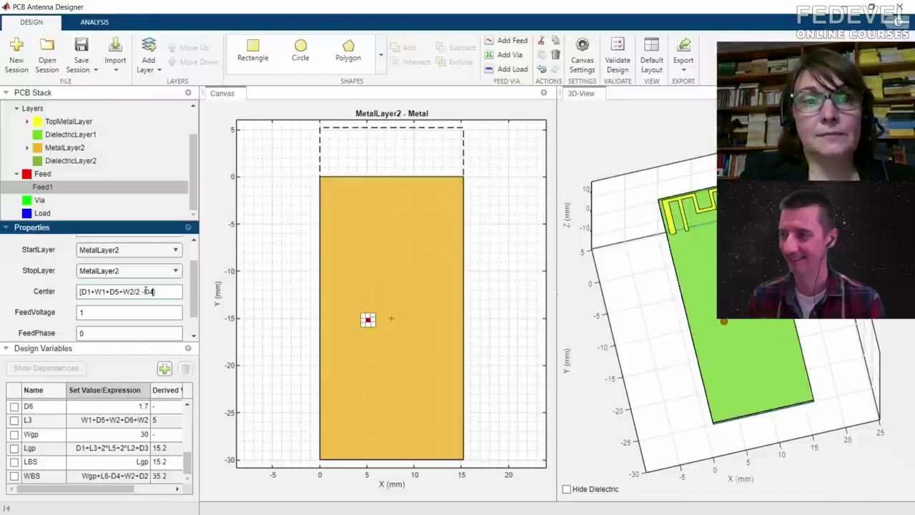
{"action": "type", "text": "/2"}
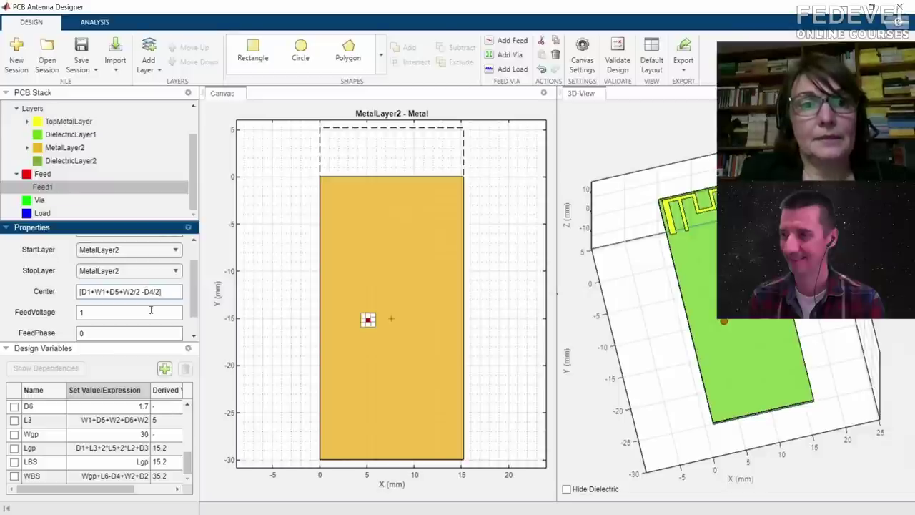
{"action": "left_click", "coordinate": [151, 316]}
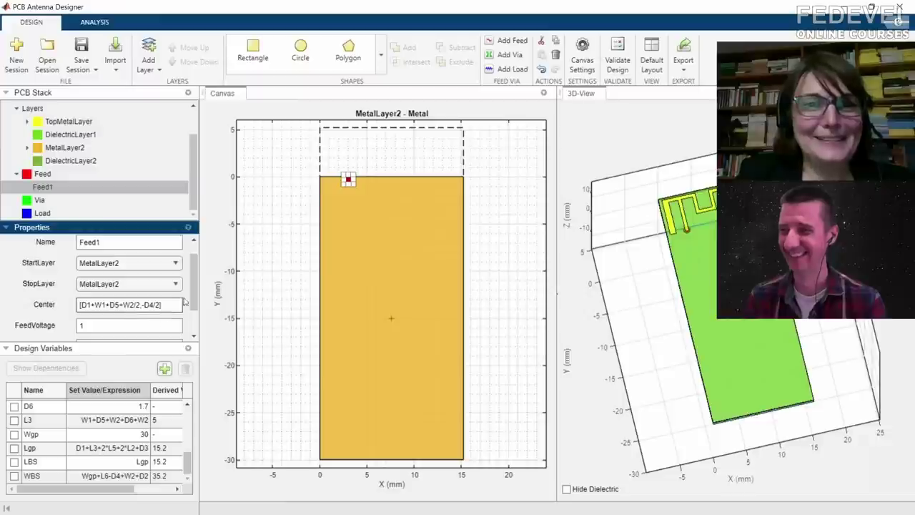
- Set the start layer of Feed1 to TopMetalLayer
{"action": "mouse_move", "coordinate": [193, 306]}
{"action": "left_mouse_down"}
{"action": "mouse_move", "coordinate": [193, 325]}
{"action": "mouse_move", "coordinate": [191, 289]}
{"action": "mouse_move", "coordinate": [189, 303]}
{"action": "left_mouse_up"}
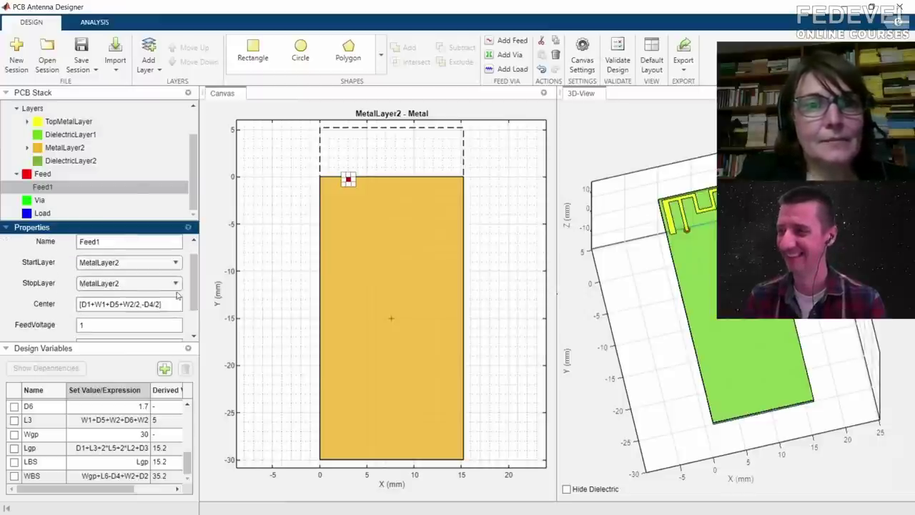
{"action": "left_click", "coordinate": [146, 264]}
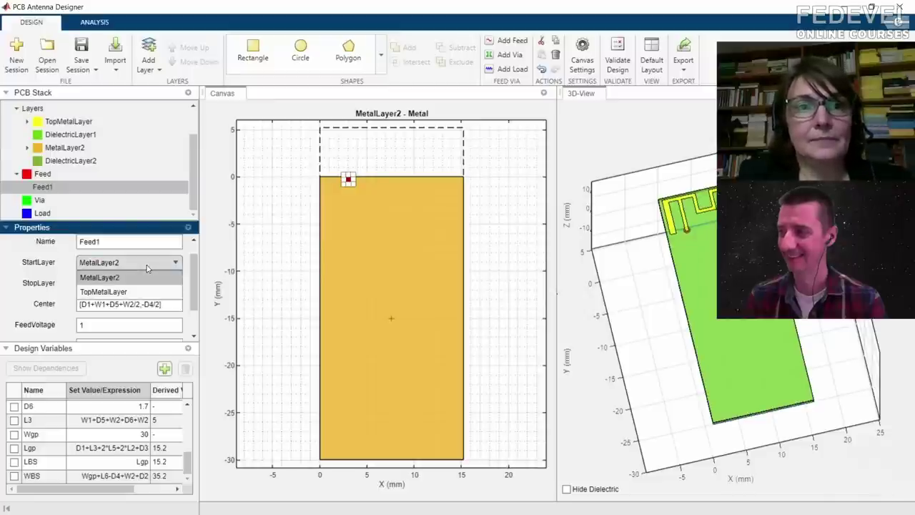
{"action": "left_click", "coordinate": [127, 293]}
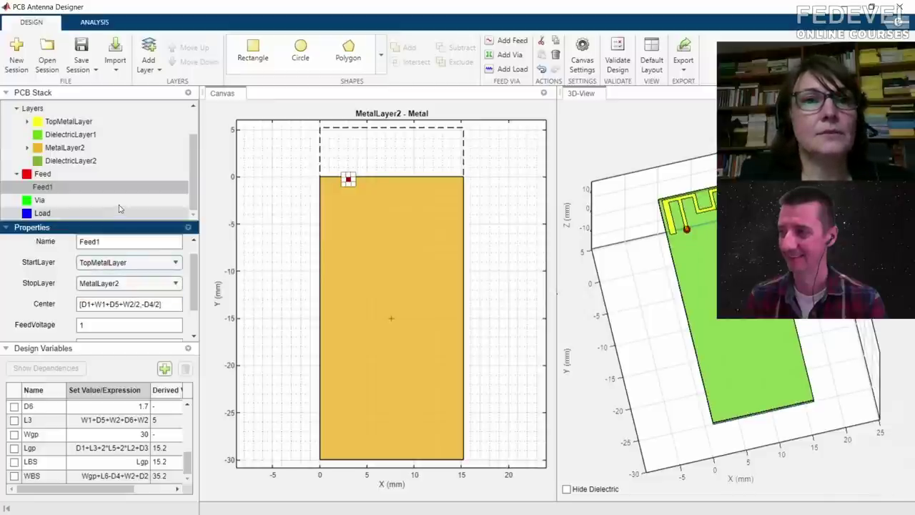
- Rename the metal layer MetalLayer2 as Ground
{"action": "left_click", "coordinate": [75, 152]}
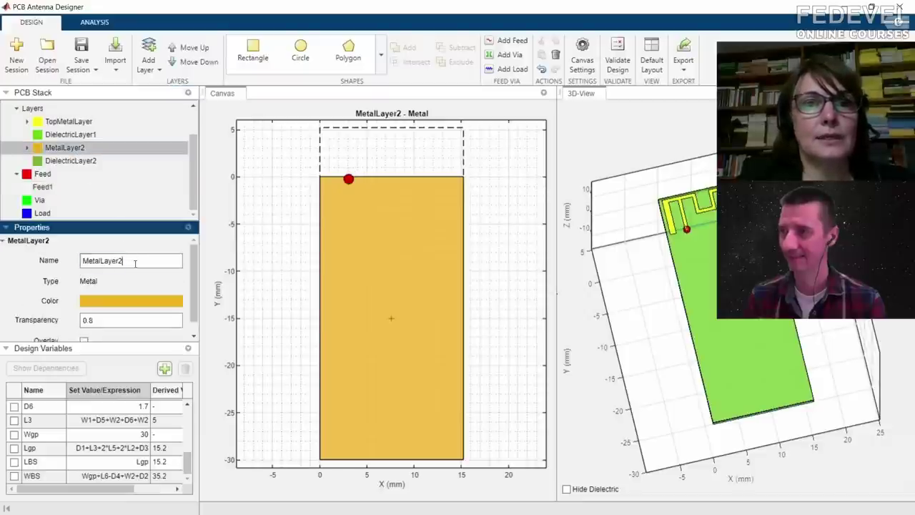
{"action": "double_click", "coordinate": [135, 262]}
{"action": "type", "text": "Ground"}
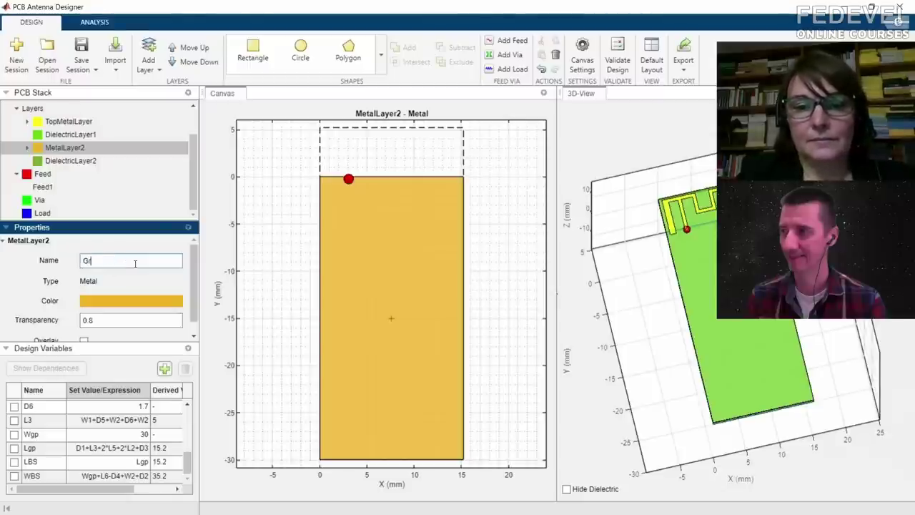
- Review the properties of Feed1, and set the general feed via model to square with a feed diameter of W2/2
{"action": "left_click", "coordinate": [58, 190]}
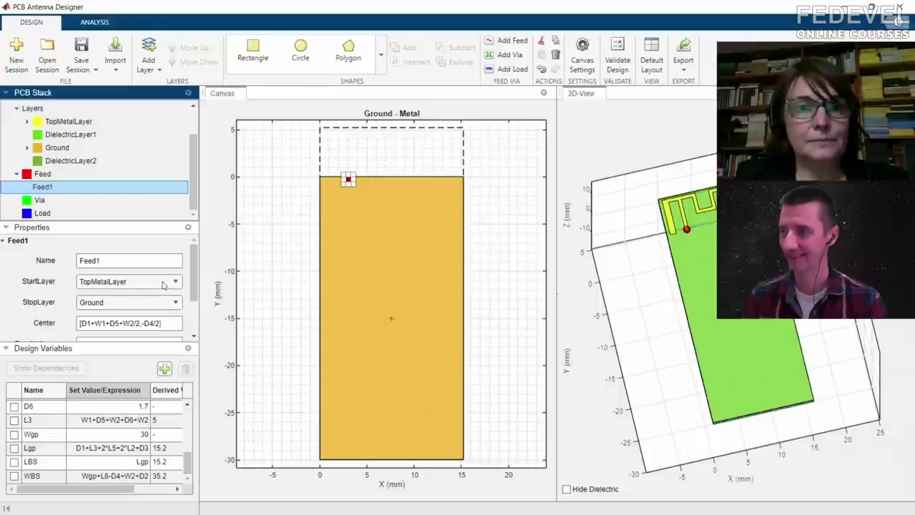
{"action": "left_click", "coordinate": [192, 299]}
{"action": "scroll", "coordinate": [191, 299], "scroll_direction": "down", "scroll_amount": 2}
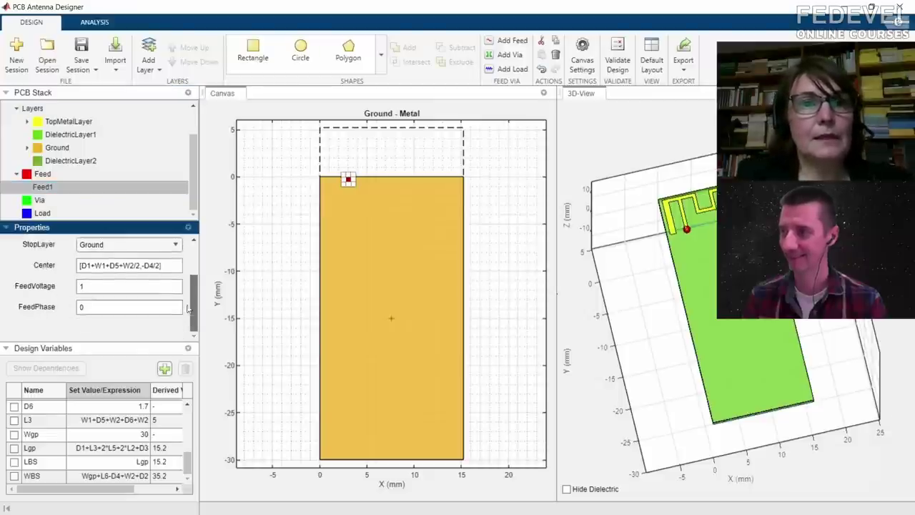
{"action": "left_click", "coordinate": [42, 174]}
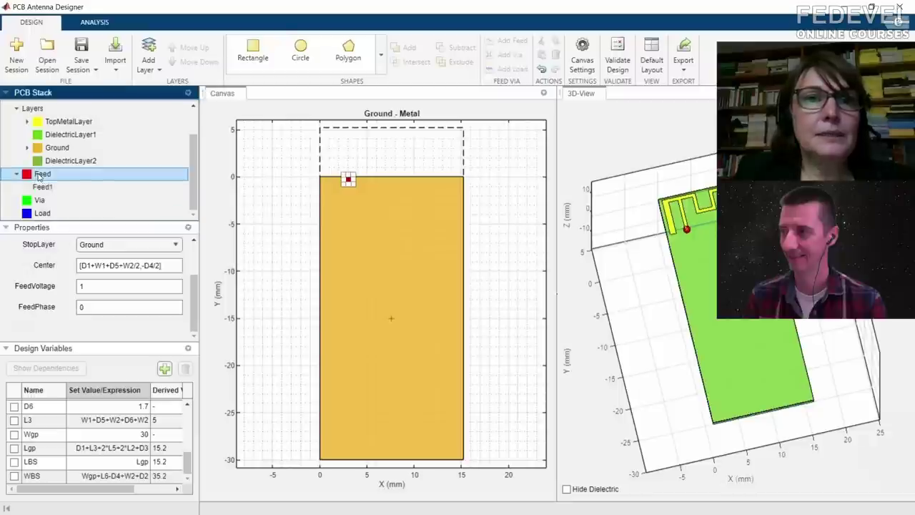
{"action": "left_click", "coordinate": [129, 262]}
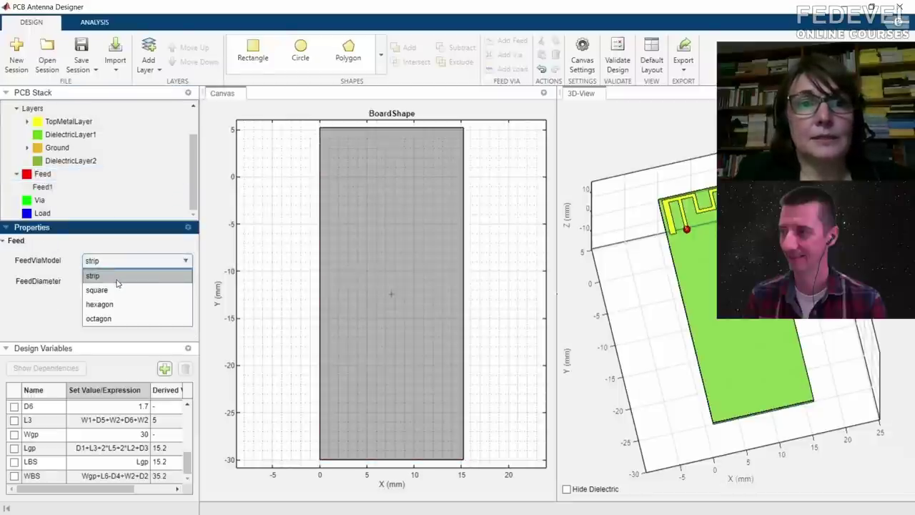
{"action": "left_click", "coordinate": [116, 291]}
{"action": "double_click", "coordinate": [114, 284]}
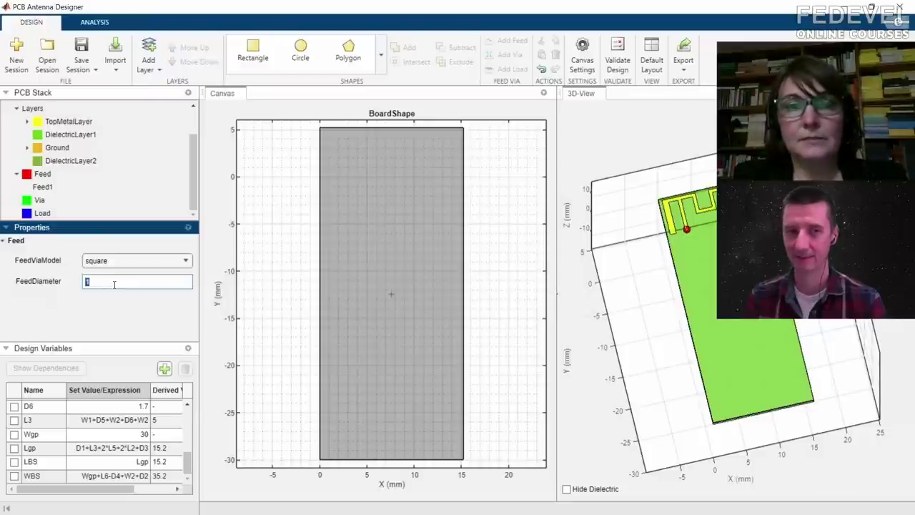
{"action": "type", "text": "W2/2"}
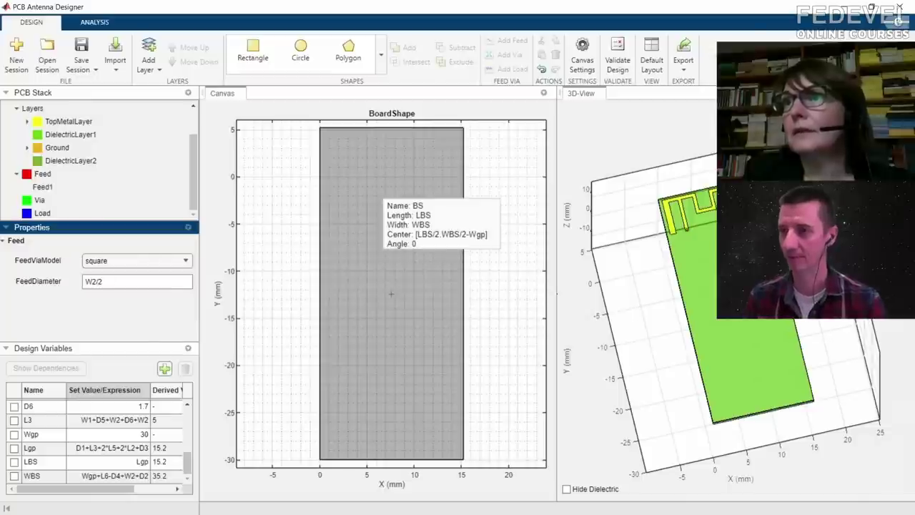
- Consult the Meander Geometry slide in PowerPoint, return to PCB Antenna Designer, and add a via on TopMetalLayer at X 7.6 mm, Y -12.4 mm
{"action": "key", "text": "alt+Tab"}
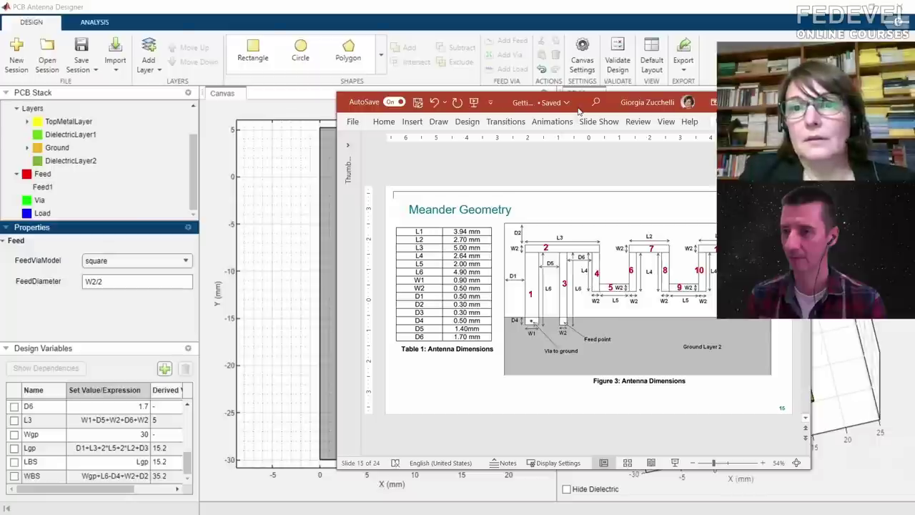
{"action": "key", "text": "alt+Tab"}
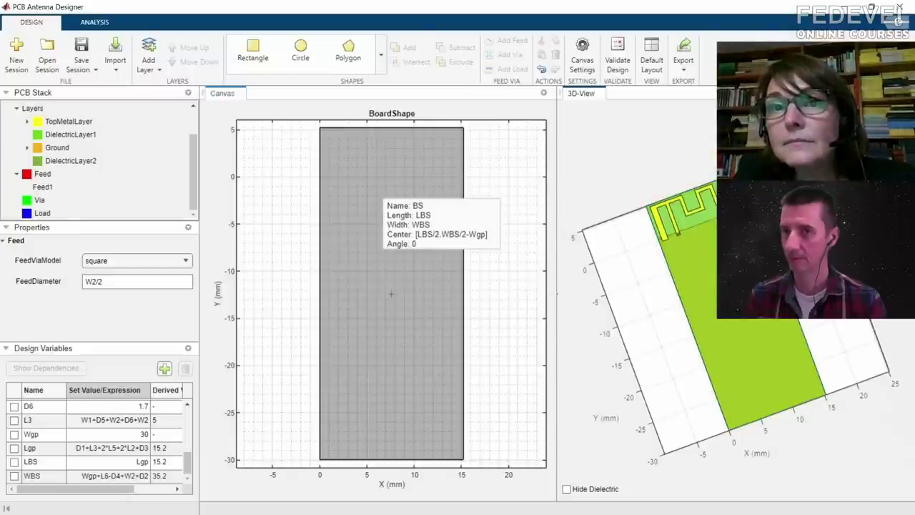
{"action": "left_click", "coordinate": [57, 125]}
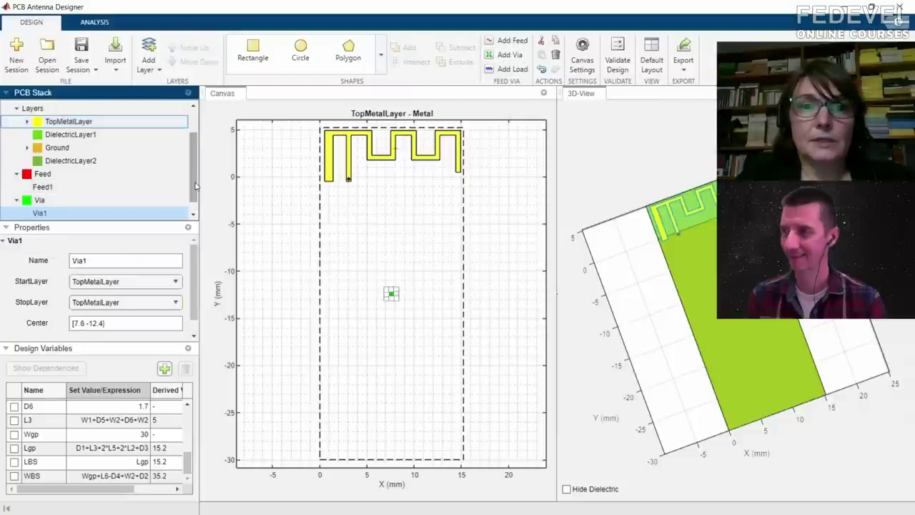
{"action": "left_click_drag", "start_coordinate": [193, 187], "coordinate": [193, 209]}
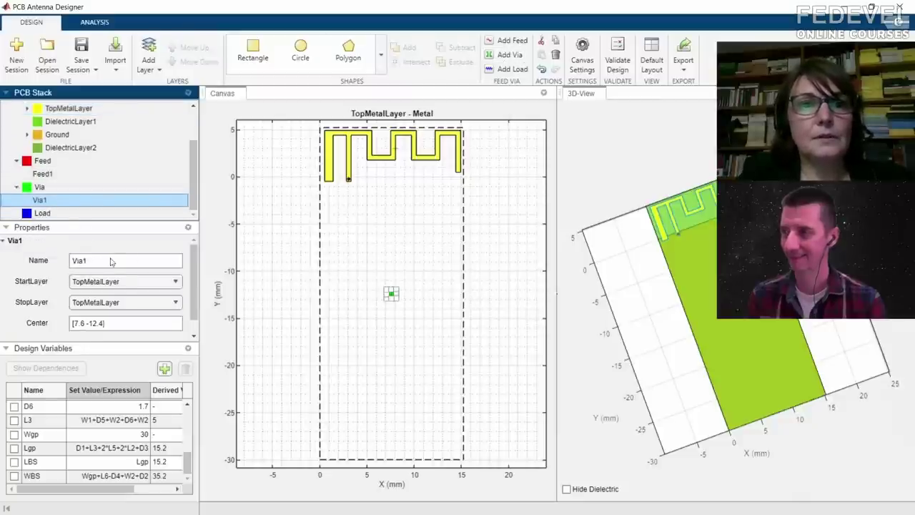
- Set the stop layer of the new via to Ground, keeping TopMetalLayer as its start layer
{"action": "left_click", "coordinate": [121, 283]}
{"action": "left_click", "coordinate": [122, 283]}
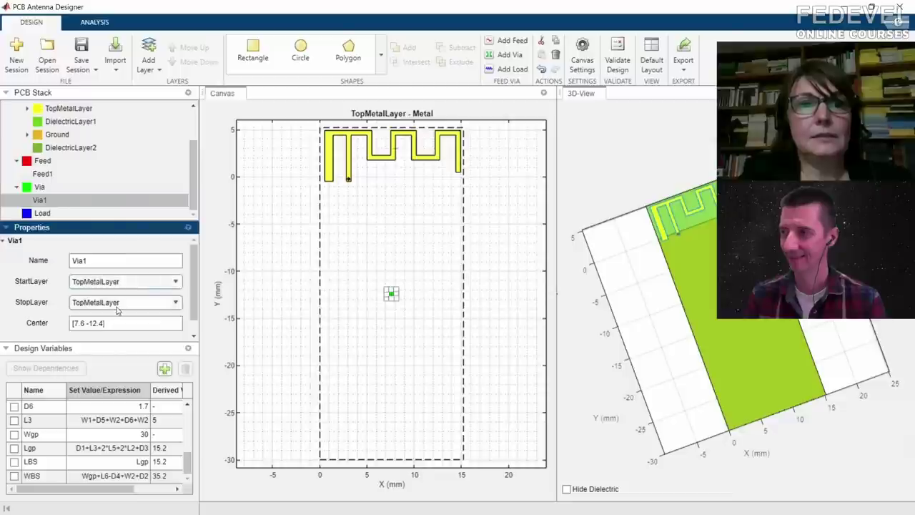
{"action": "left_click", "coordinate": [119, 306]}
{"action": "left_click", "coordinate": [93, 318]}
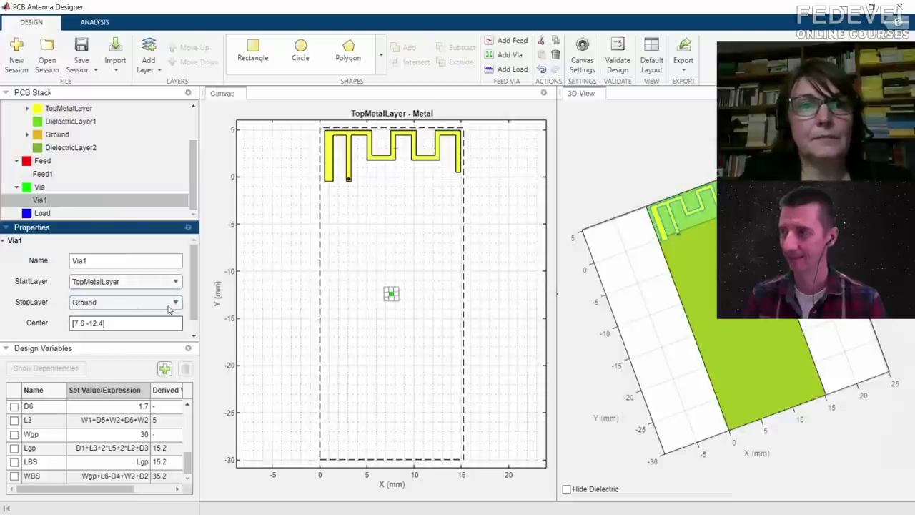
- Consult the Meander Geometry slide in PowerPoint, return to PCB Antenna Designer, and set Via1's center to [D1+W1/2 -D4/2]
{"action": "scroll", "coordinate": [197, 286], "scroll_direction": "down", "scroll_amount": 1}
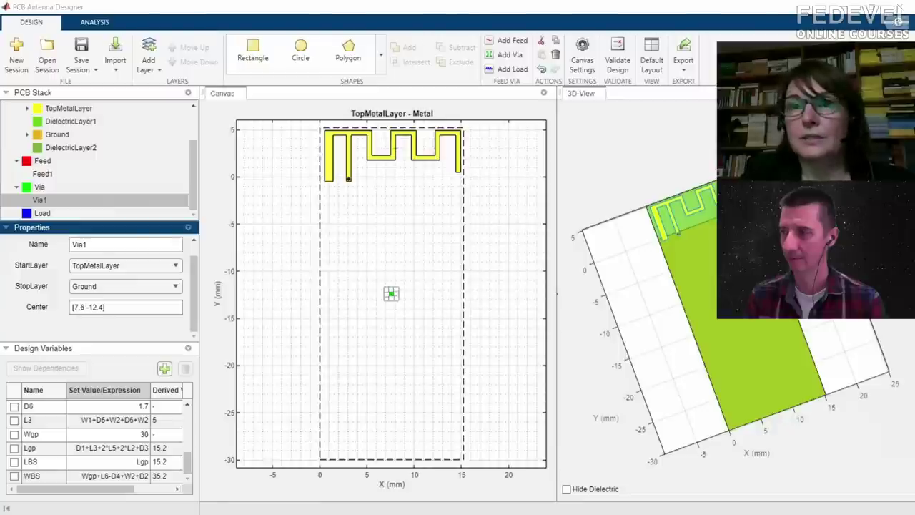
{"action": "key", "text": "alt+Tab"}
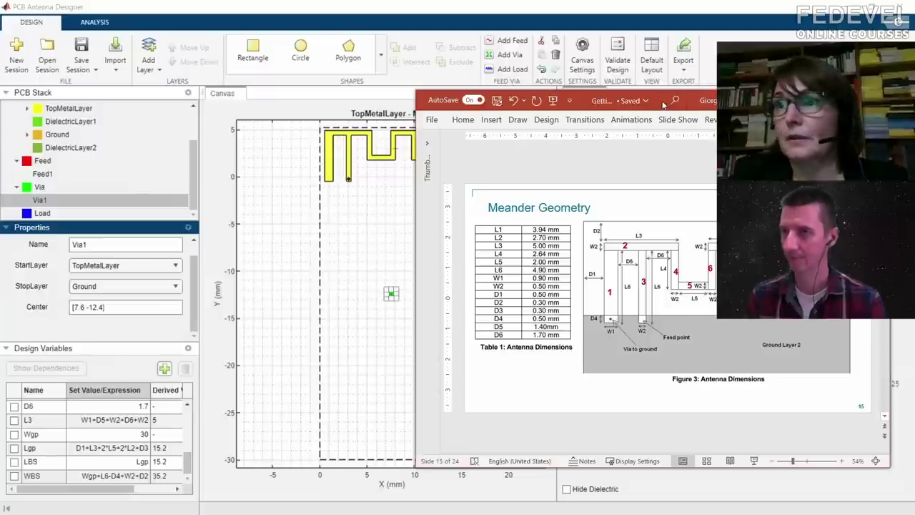
{"action": "left_click", "coordinate": [822, 100]}
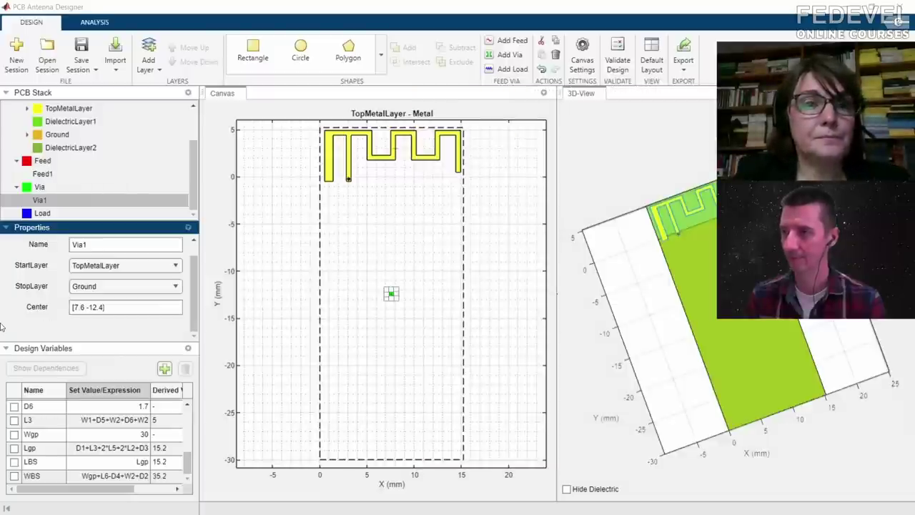
{"action": "left_click", "coordinate": [83, 306]}
{"action": "key", "text": "BackSpace"}
{"action": "key", "text": "BackSpace"}
{"action": "key", "text": "BackSpace"}
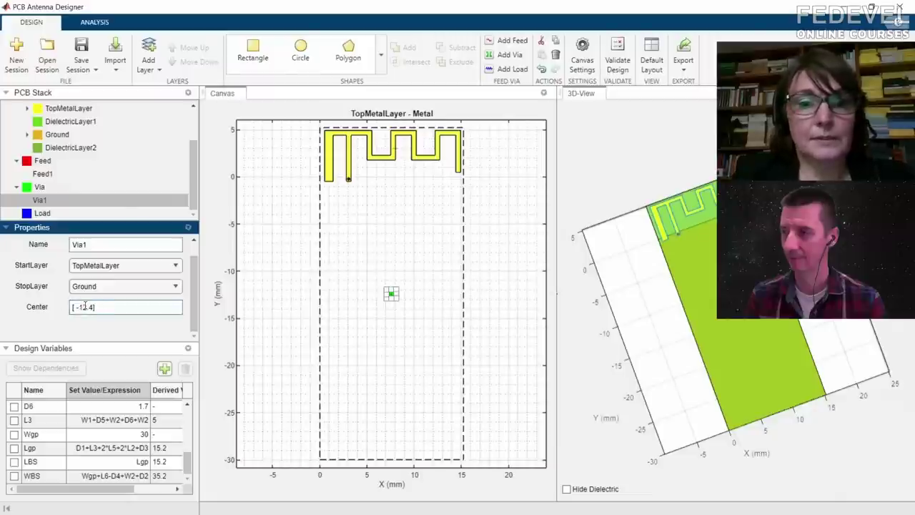
{"action": "type", "text": "D1+W1"}
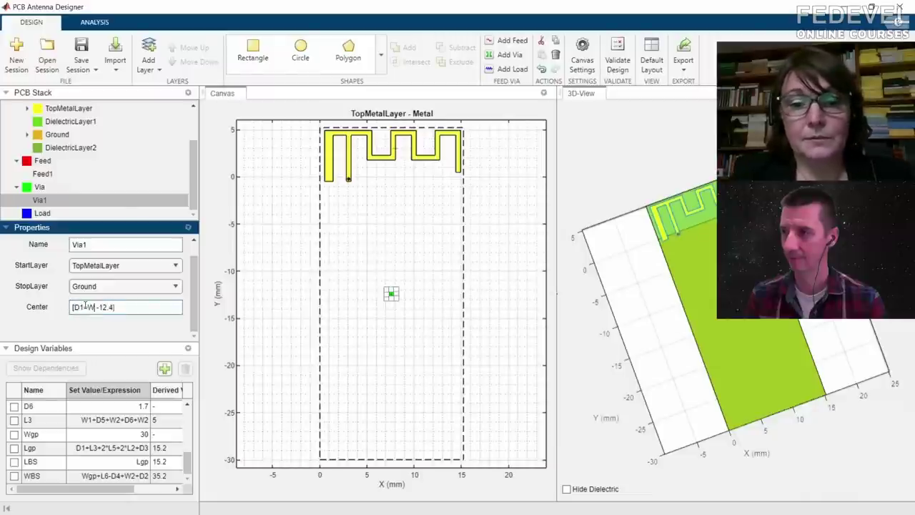
{"action": "type", "text": "/2"}
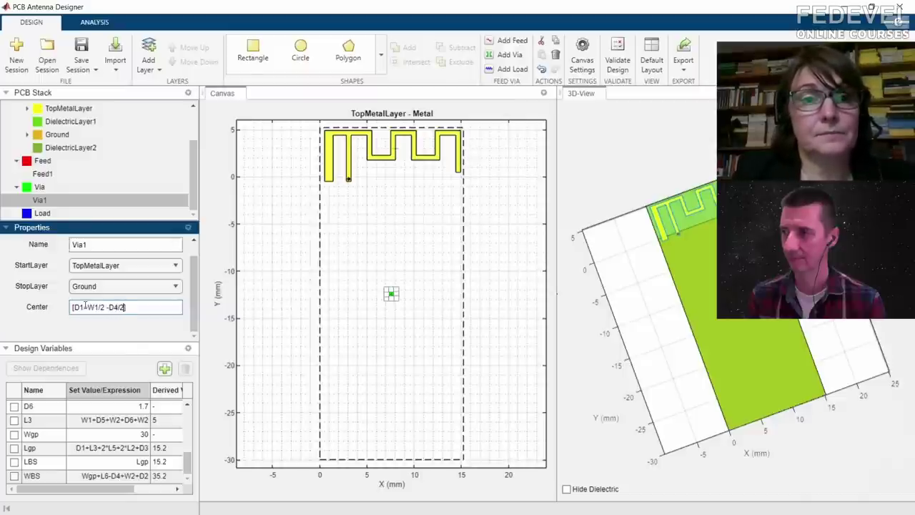
{"action": "key", "text": "Return"}
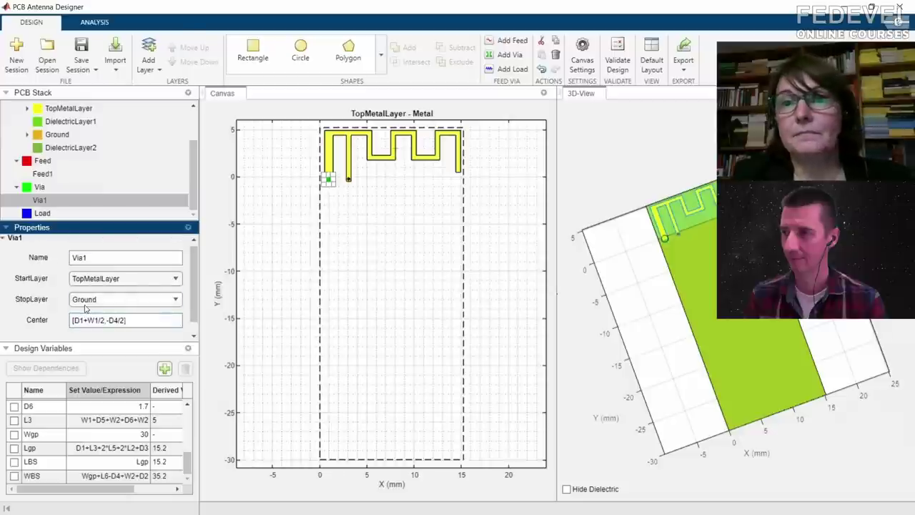
- Set the general via diameter to W1/4, keeping the square feed via model
{"action": "left_click", "coordinate": [40, 186]}
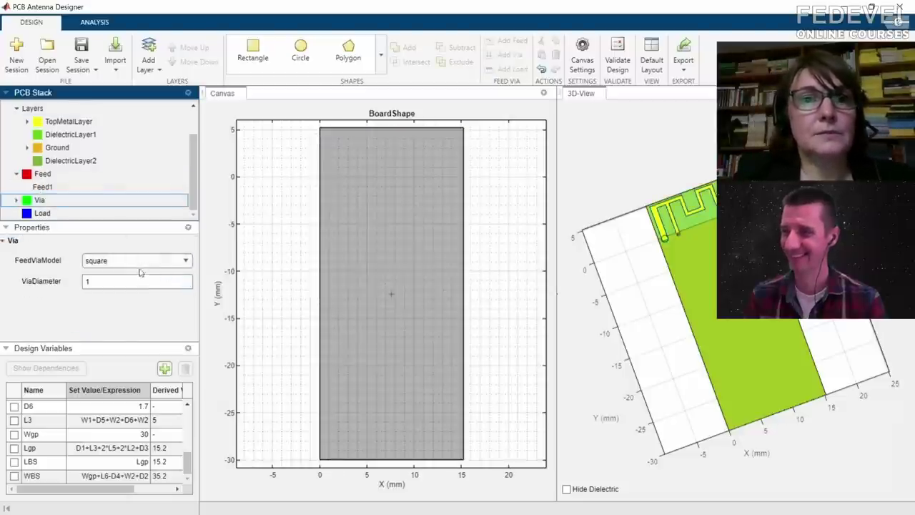
{"action": "left_click", "coordinate": [133, 281]}
{"action": "double_click", "coordinate": [133, 281]}
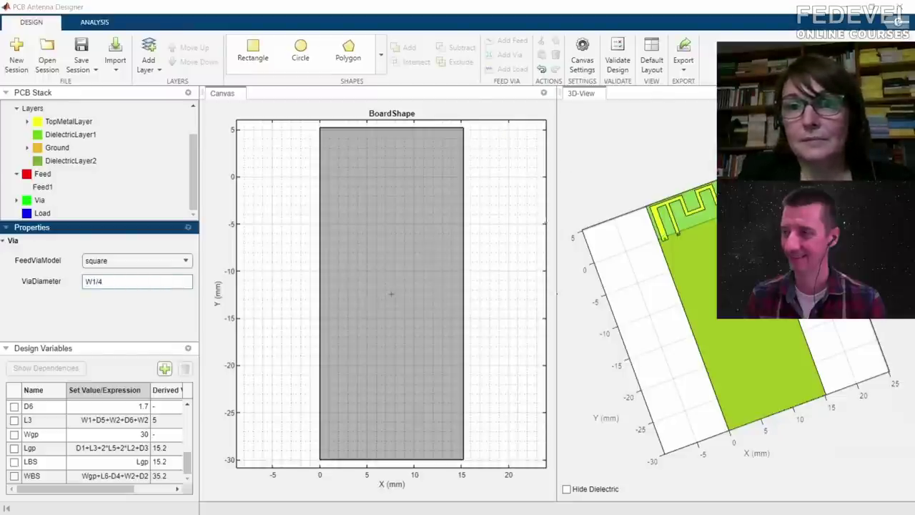
- Check the via against the Meander Geometry slide in PowerPoint, return to PCB Antenna Designer, and validate the design
{"action": "key", "text": "alt+Tab"}
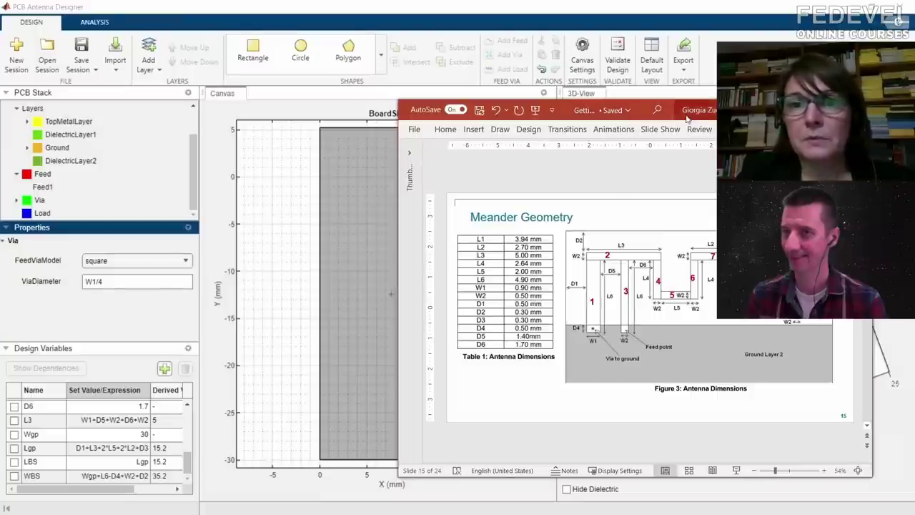
{"action": "key", "text": "alt+Tab"}
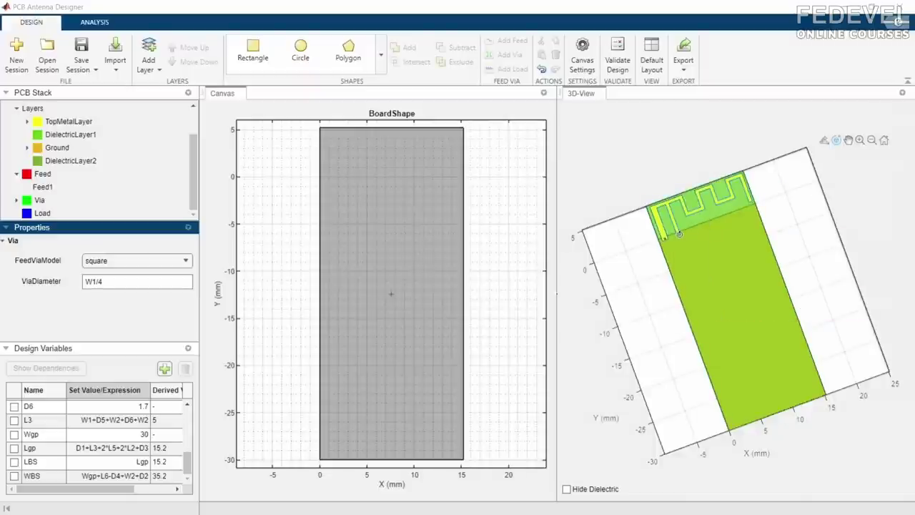
{"action": "mouse_move", "coordinate": [730, 365]}
{"action": "left_mouse_down"}
{"action": "mouse_move", "coordinate": [721, 264]}
{"action": "mouse_move", "coordinate": [759, 231]}
{"action": "mouse_move", "coordinate": [737, 172]}
{"action": "mouse_move", "coordinate": [726, 377]}
{"action": "left_mouse_up"}
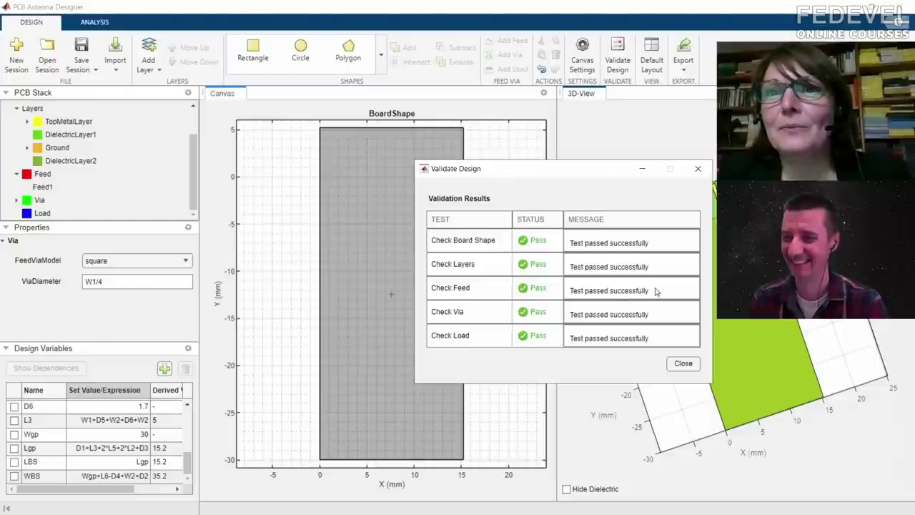
{"action": "left_click", "coordinate": [682, 363]}
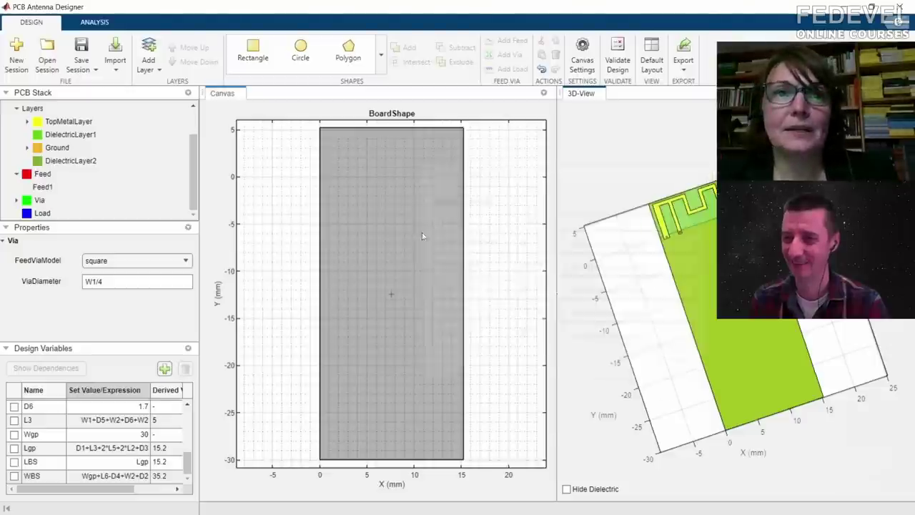
- Set the center frequency for the antenna analysis to 2.4 GHz
{"action": "left_click", "coordinate": [99, 24]}
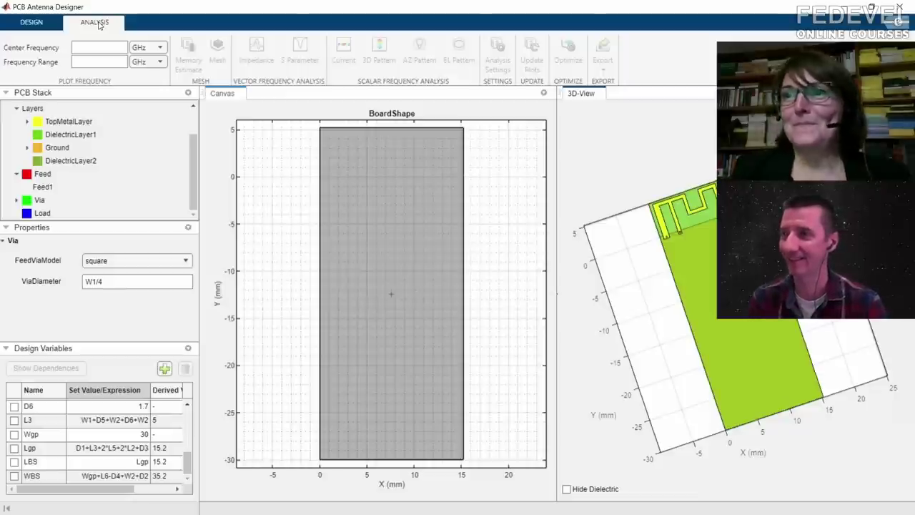
{"action": "left_click", "coordinate": [86, 46]}
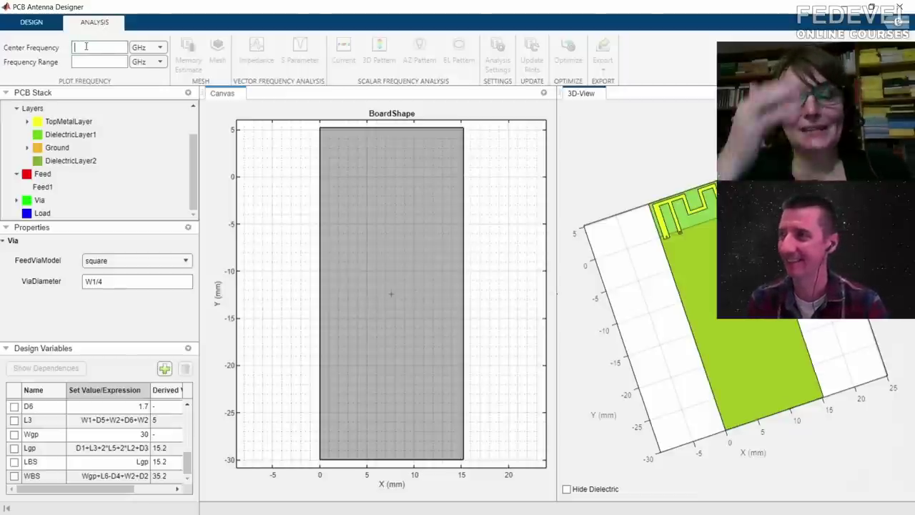
{"action": "type", "text": "2"}
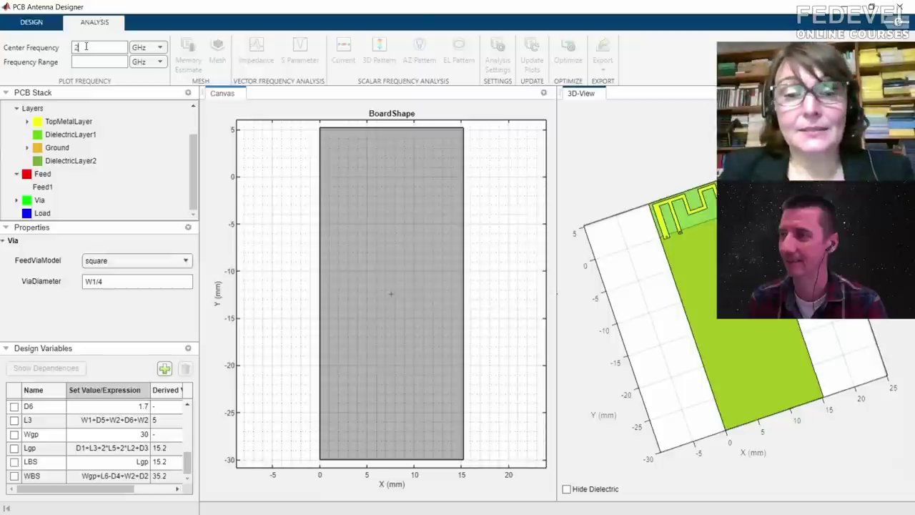
{"action": "type", "text": ".4"}
- Set the analysis frequency range to linspace(2.2,2.6,11) in GHz
{"action": "left_click", "coordinate": [90, 63]}
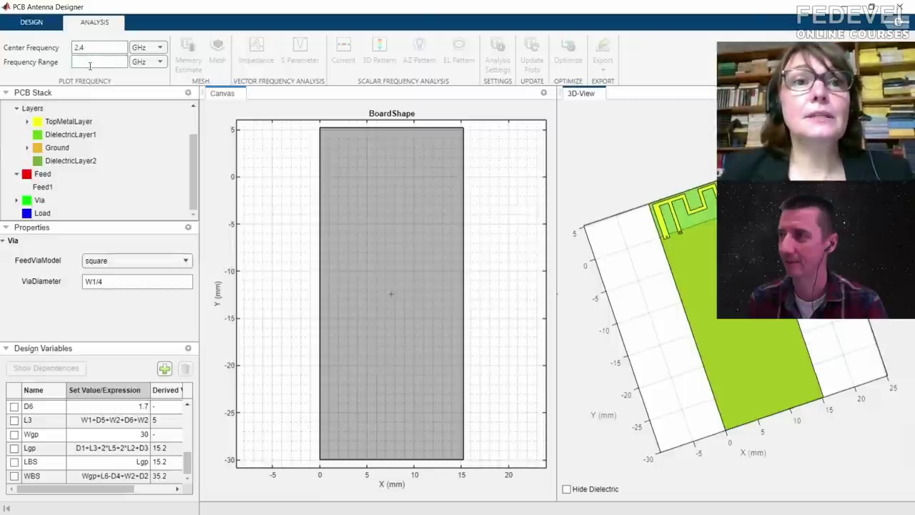
{"action": "type", "text": "lins"}
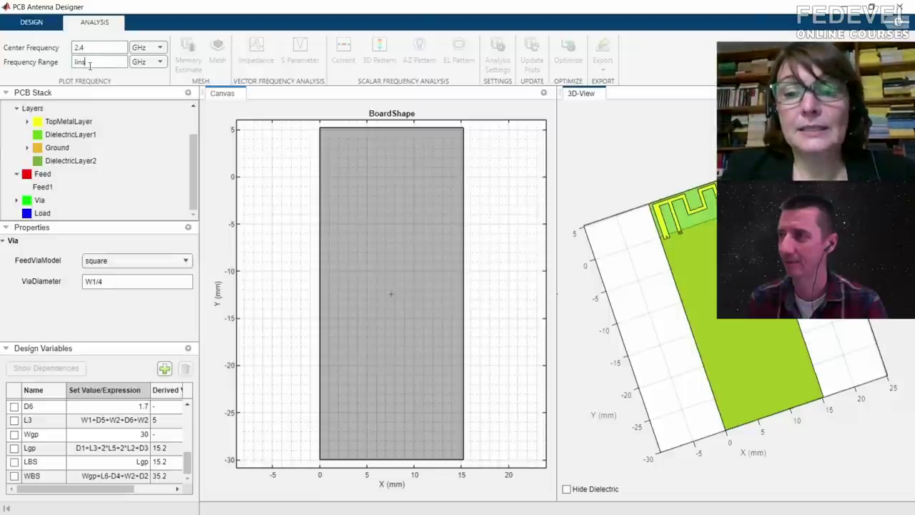
{"action": "type", "text": "p"}
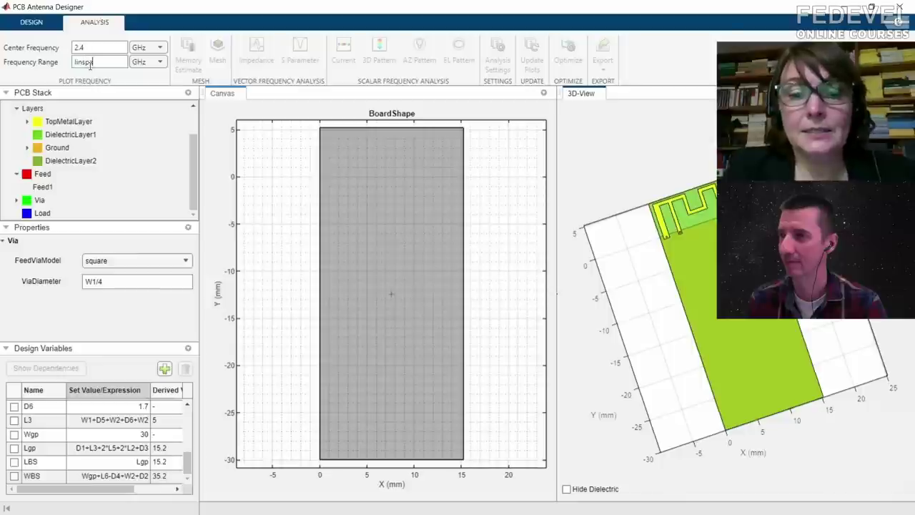
{"action": "type", "text": "ace"}
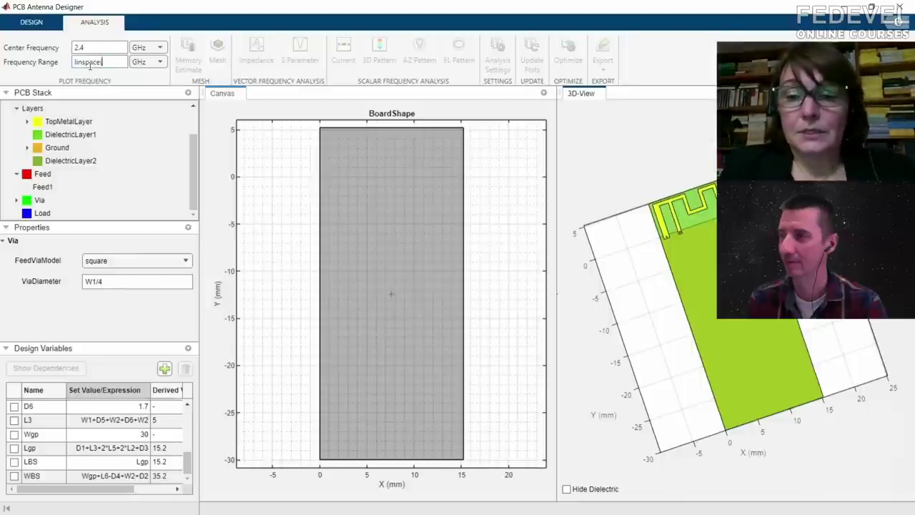
{"action": "type", "text": "(2.2"}
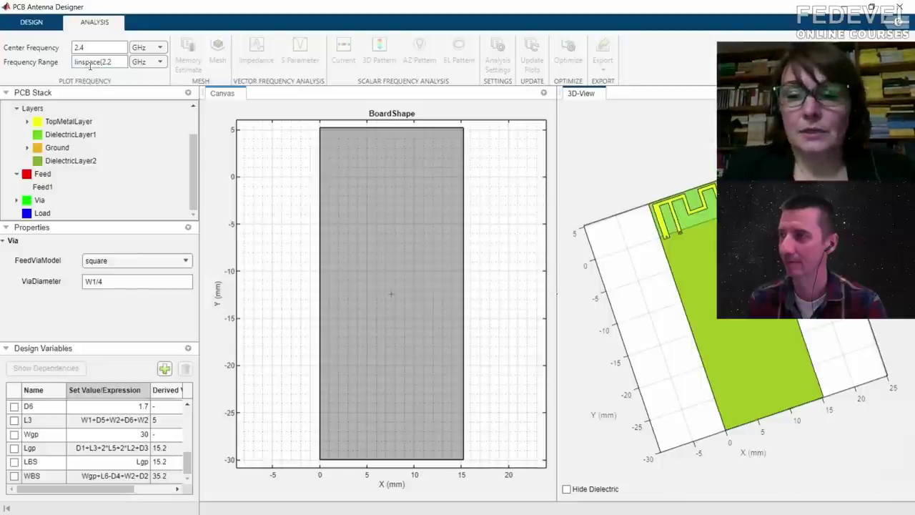
{"action": "type", "text": ","}
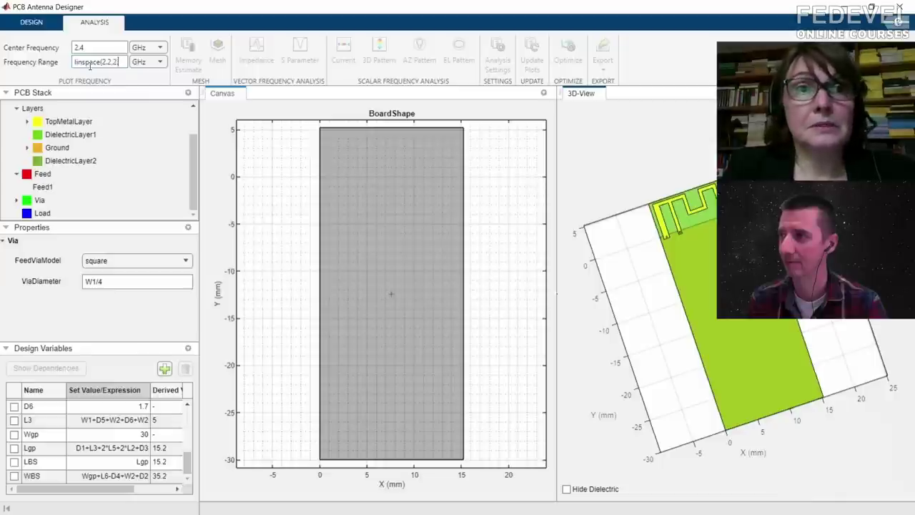
{"action": "type", "text": "2.6"}
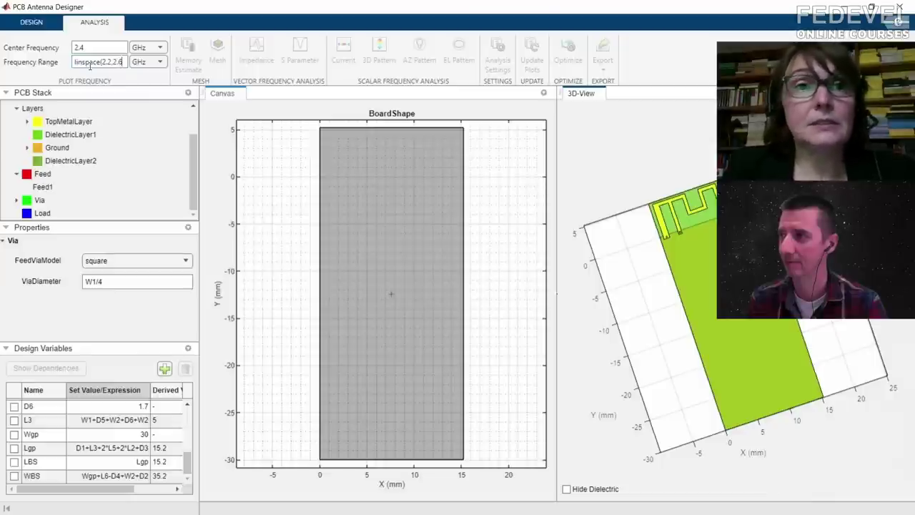
{"action": "type", "text": ",11"}
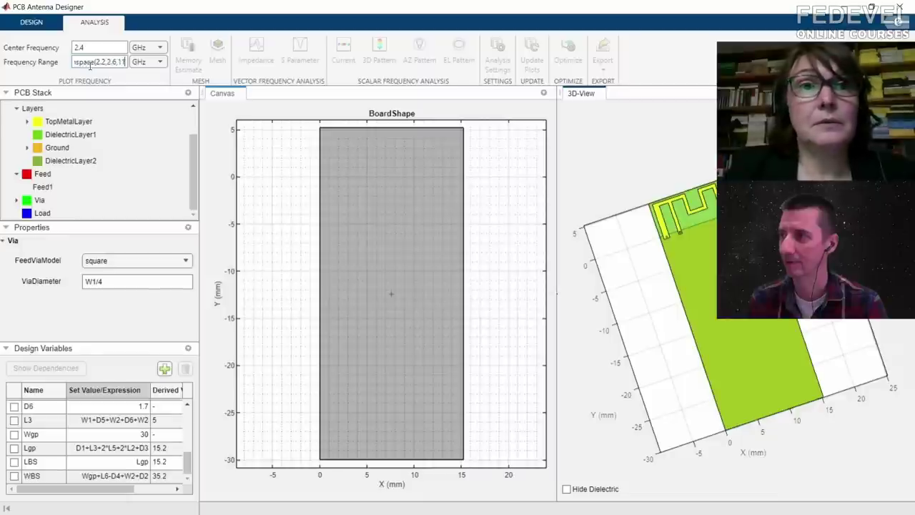
{"action": "type", "text": ")"}
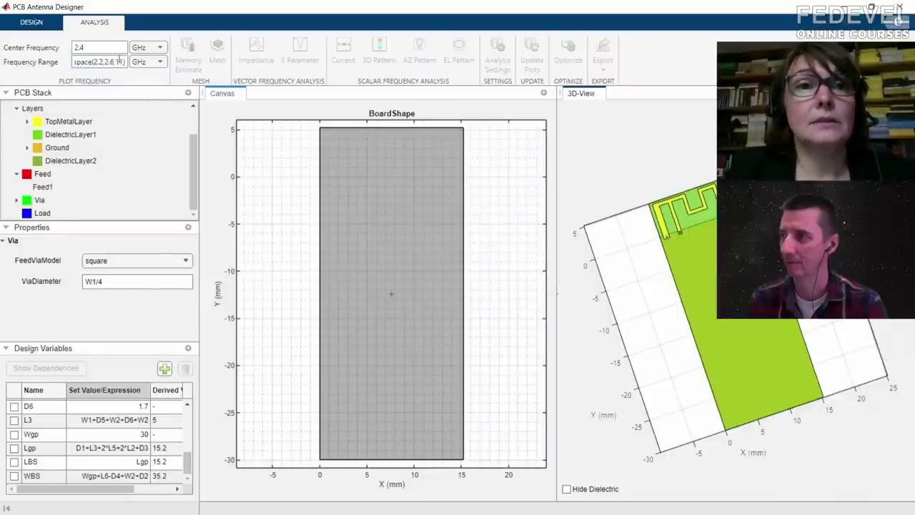
{"action": "key", "text": "Tab"}
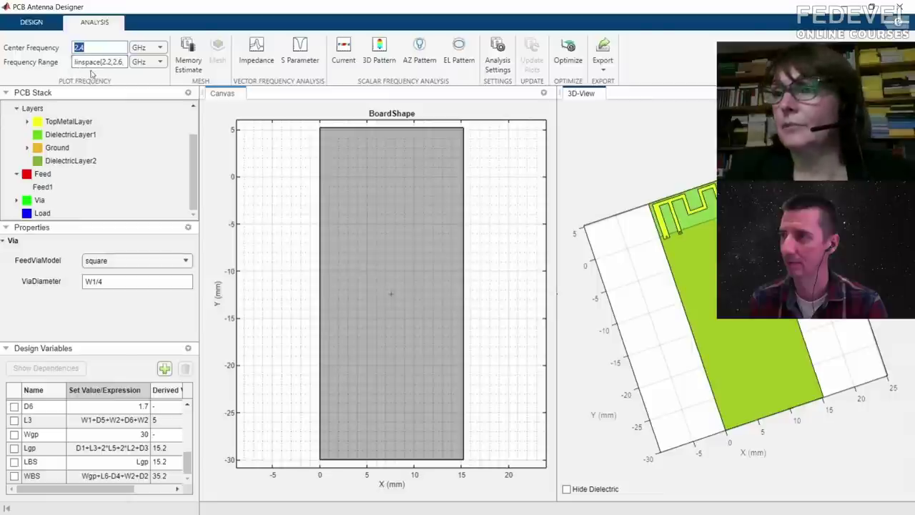
- Plot the antenna's impedance over the frequency range and examine the resonances on the resistance and reactance curves
{"action": "left_click", "coordinate": [255, 55]}
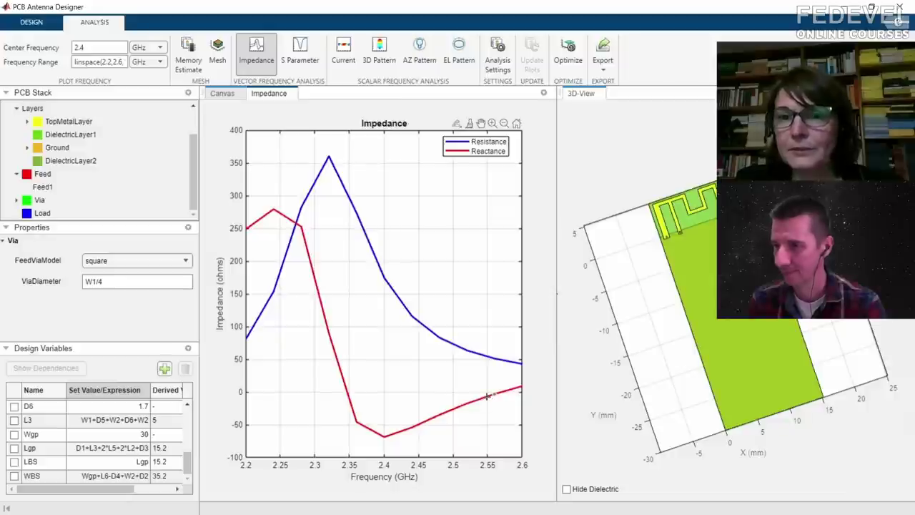
{"action": "mouse_move", "coordinate": [487, 395]}
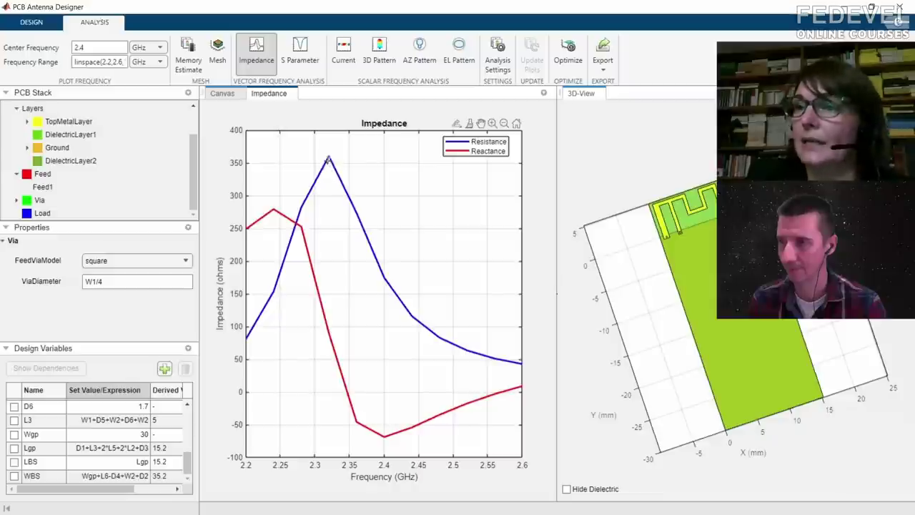
{"action": "mouse_move", "coordinate": [327, 160]}
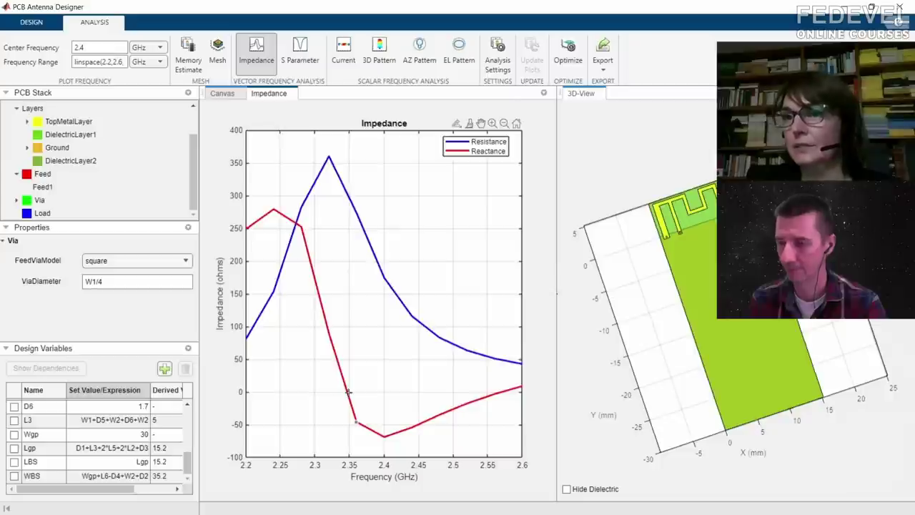
{"action": "mouse_move", "coordinate": [348, 392]}
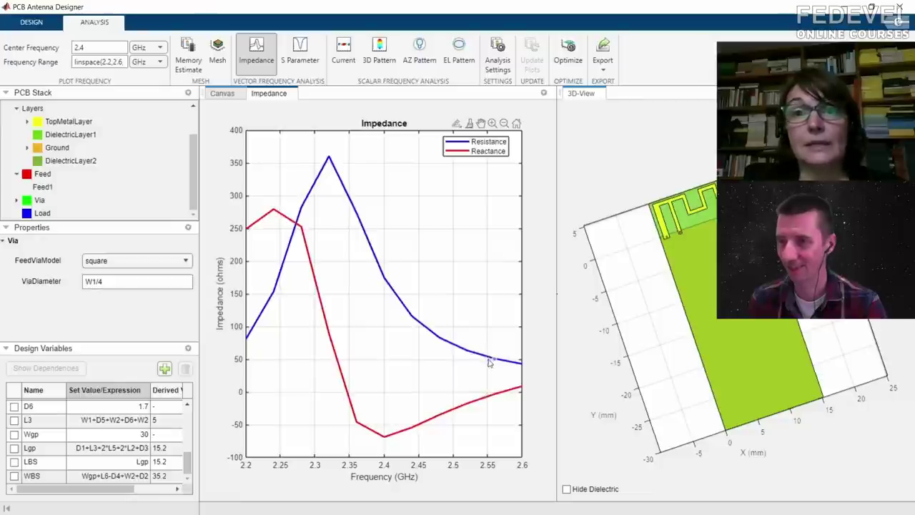
{"action": "mouse_move", "coordinate": [488, 360]}
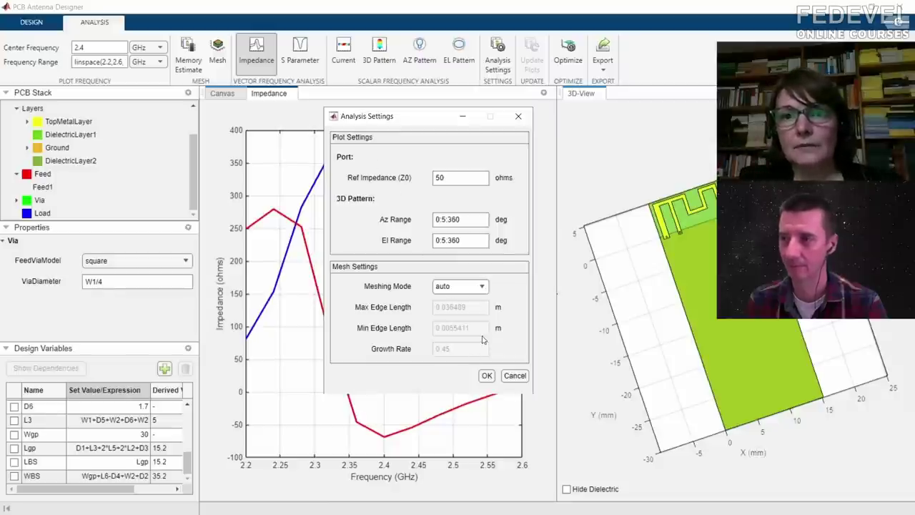
- Switch the meshing mode in the analysis settings to manual and set the max edge length to 0.02 m
{"action": "left_click", "coordinate": [444, 285]}
{"action": "left_click", "coordinate": [444, 313]}
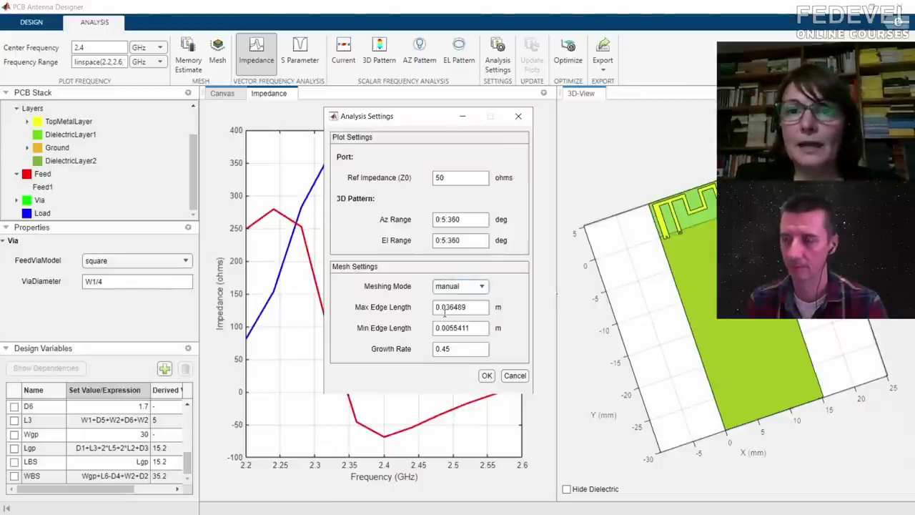
{"action": "left_click_drag", "start_coordinate": [446, 306], "coordinate": [501, 308]}
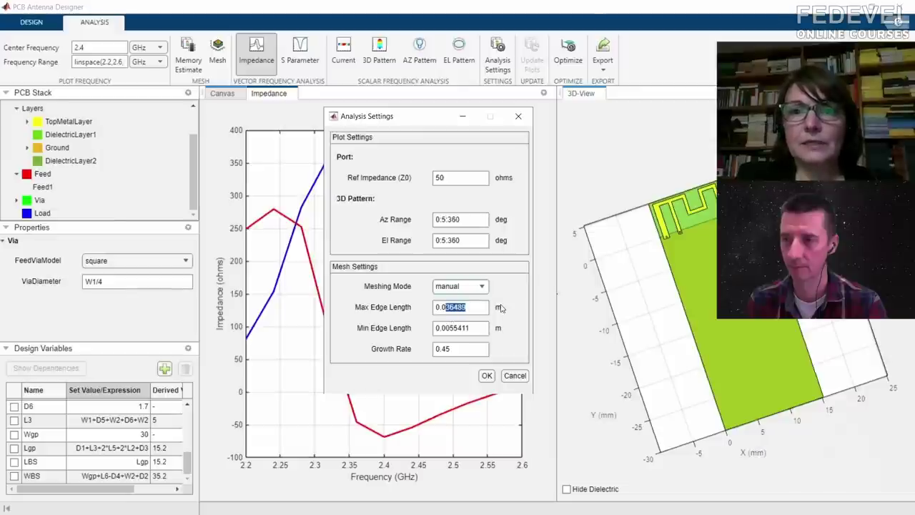
{"action": "type", "text": "2"}
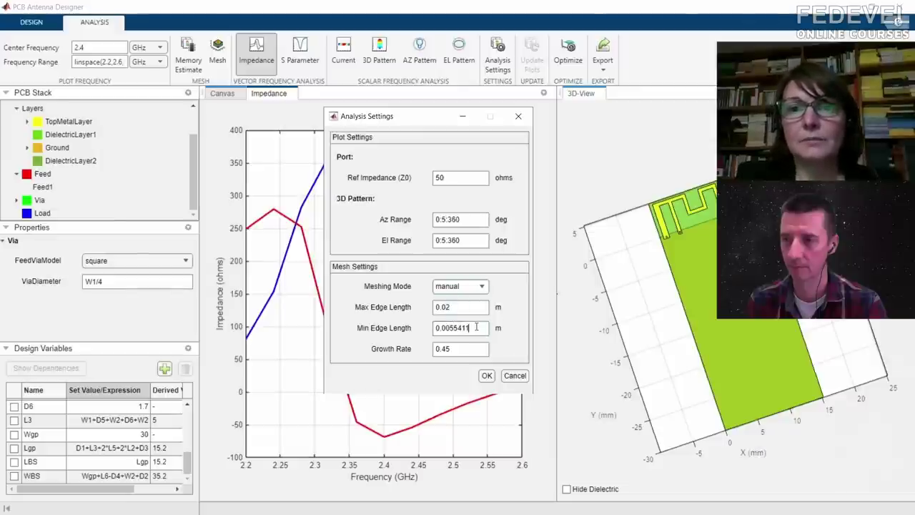
- Set the min edge length of the manual mesh to 0.0025 m and apply the analysis settings
{"action": "key", "text": "BackSpace"}
{"action": "key", "text": "BackSpace"}
{"action": "key", "text": "BackSpace"}
{"action": "key", "text": "BackSpace"}
{"action": "key", "text": "BackSpace"}
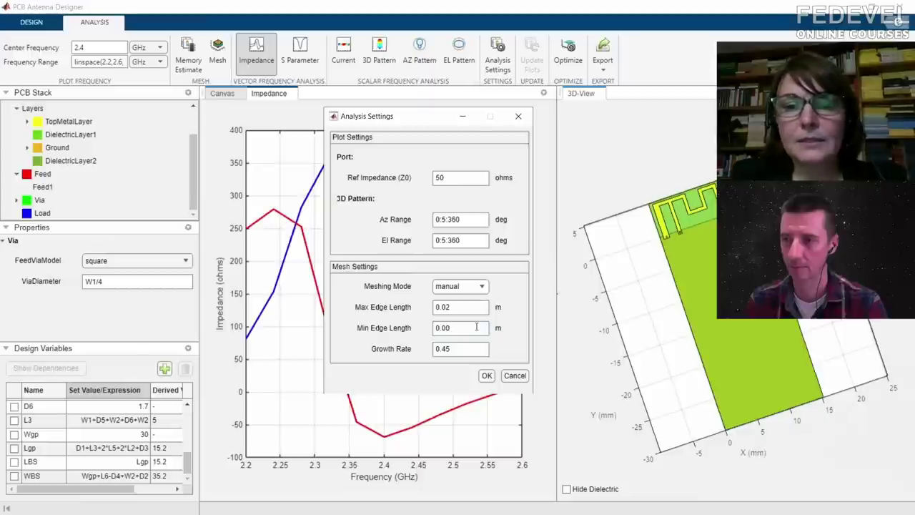
{"action": "type", "text": "25"}
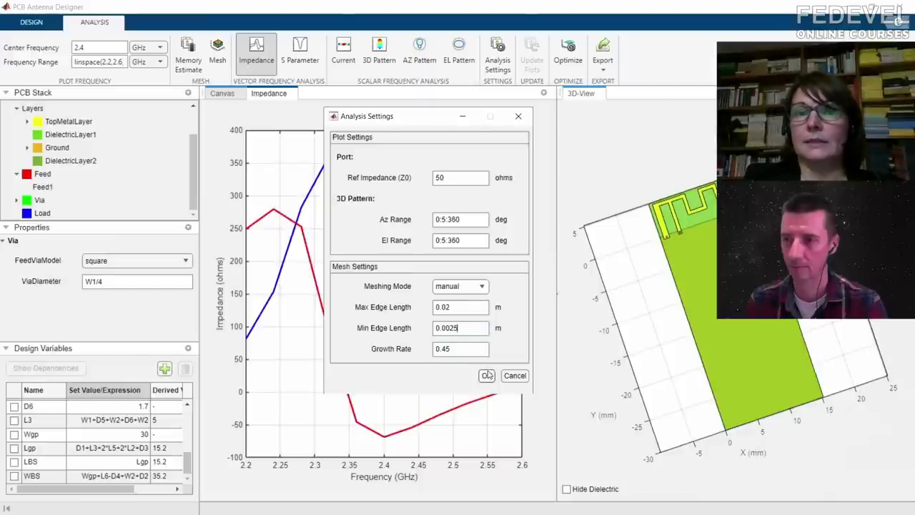
{"action": "left_click", "coordinate": [486, 375]}
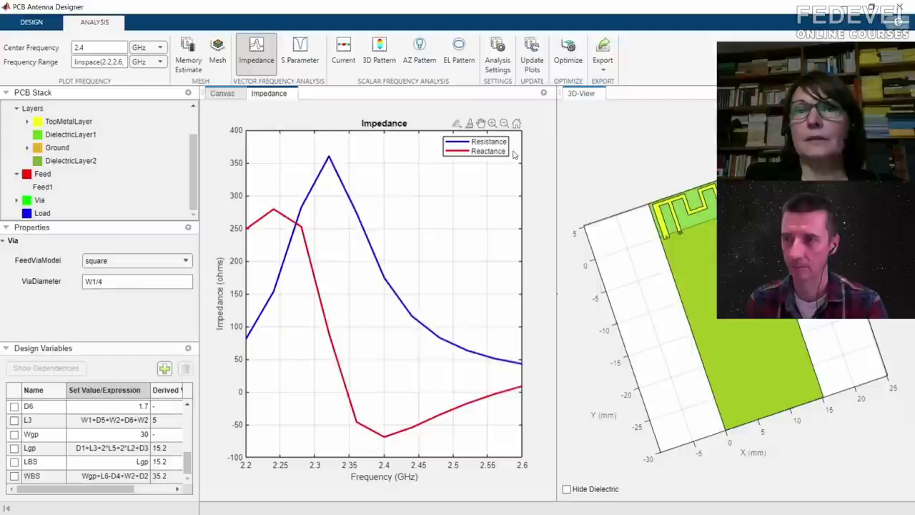
- Update the impedance plot with the refined mesh, and plot the antenna's S-parameters over the same frequency range
{"action": "left_click", "coordinate": [534, 66]}
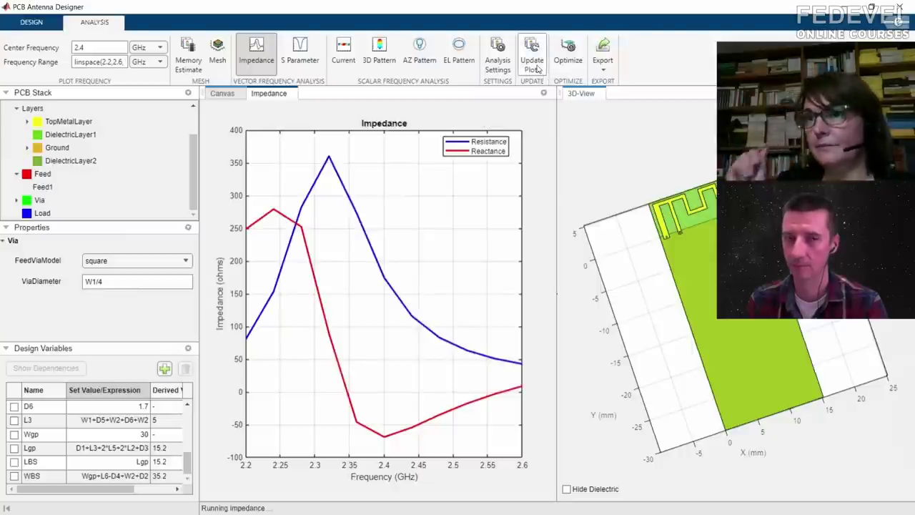
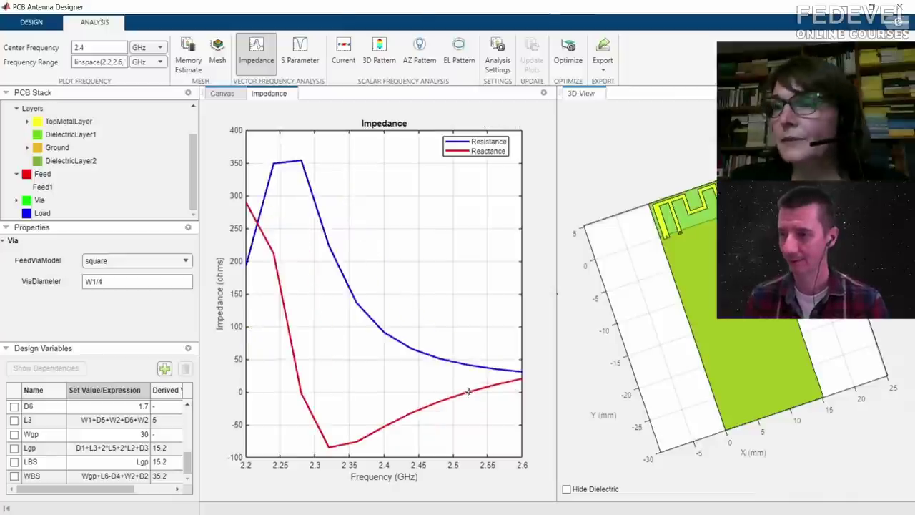
{"action": "mouse_move", "coordinate": [468, 391]}
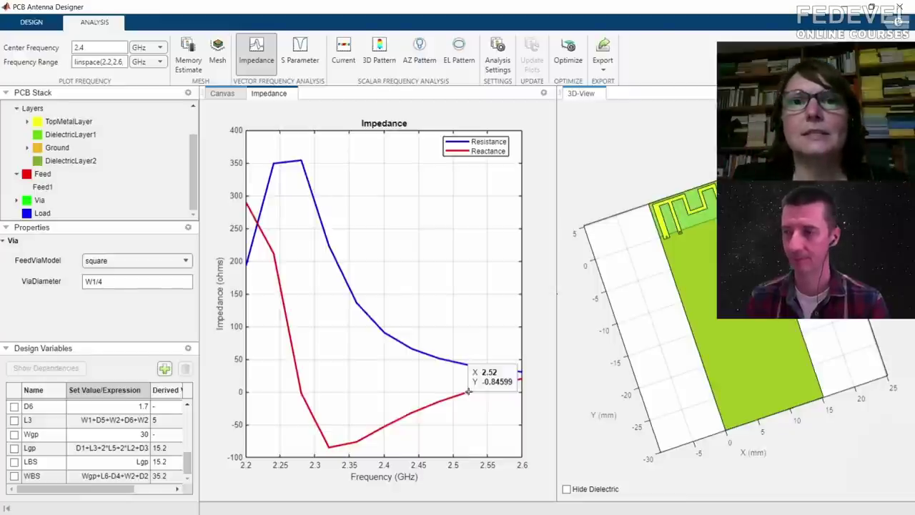
{"action": "left_click", "coordinate": [299, 62]}
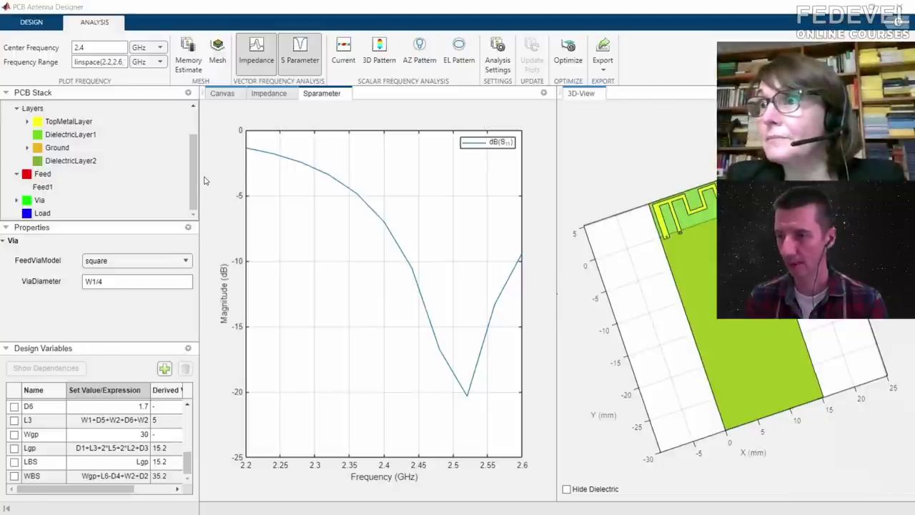
- Examine the measured reflection curves in Figures 4 and 5 of the AN043 application note in the browser for comparison
{"action": "key", "text": "alt+Tab"}
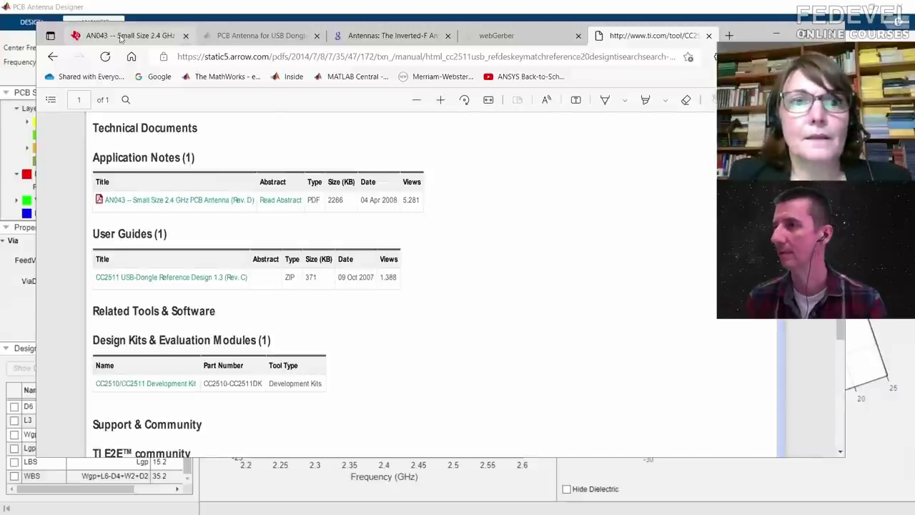
{"action": "key", "text": "ctrl+Tab"}
{"action": "scroll", "coordinate": [309, 265], "scroll_direction": "down", "scroll_amount": 10}
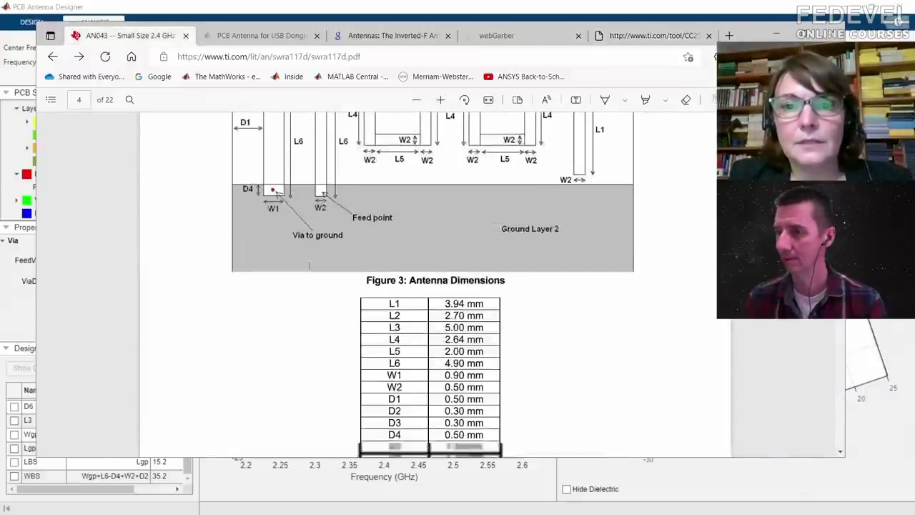
{"action": "scroll", "coordinate": [309, 265], "scroll_direction": "down", "scroll_amount": 10}
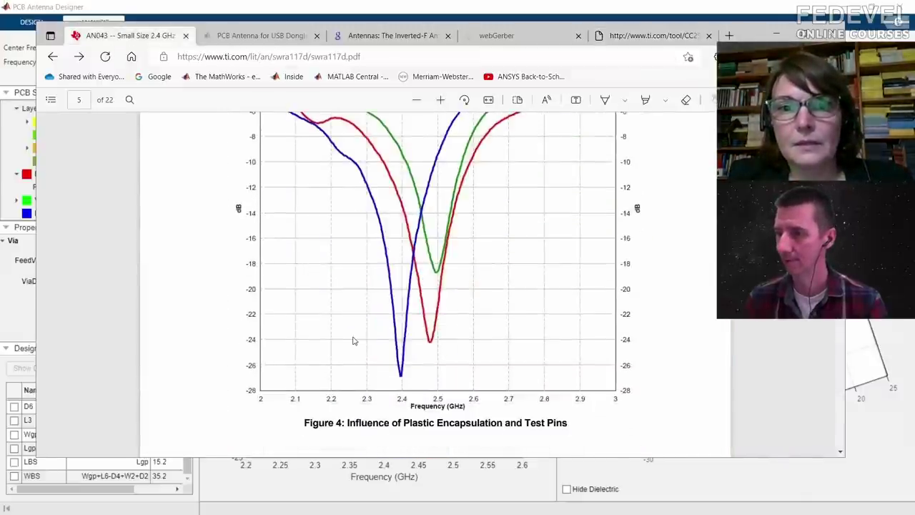
{"action": "scroll", "coordinate": [353, 341], "scroll_direction": "up", "scroll_amount": 2}
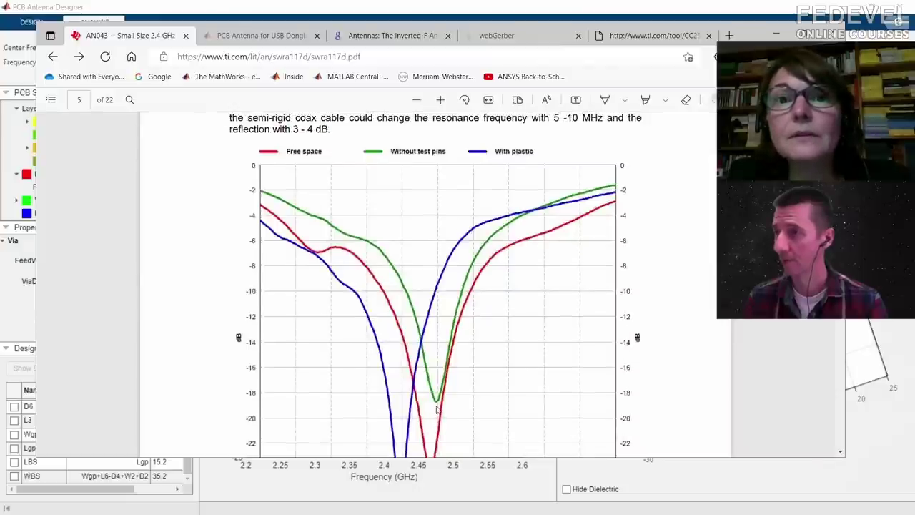
{"action": "scroll", "coordinate": [437, 411], "scroll_direction": "down", "scroll_amount": 2}
{"action": "scroll", "coordinate": [438, 404], "scroll_direction": "down", "scroll_amount": 1}
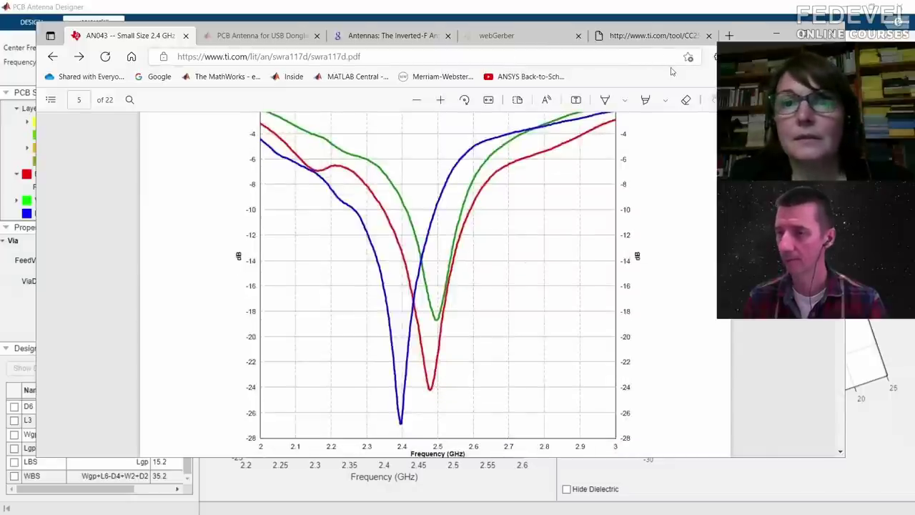
{"action": "scroll", "coordinate": [522, 266], "scroll_direction": "down", "scroll_amount": 12}
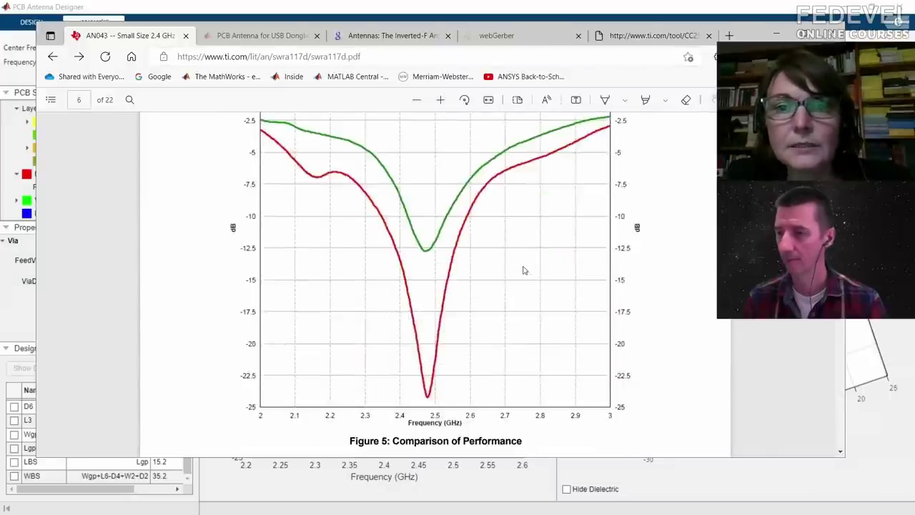
{"action": "scroll", "coordinate": [523, 268], "scroll_direction": "up", "scroll_amount": 3}
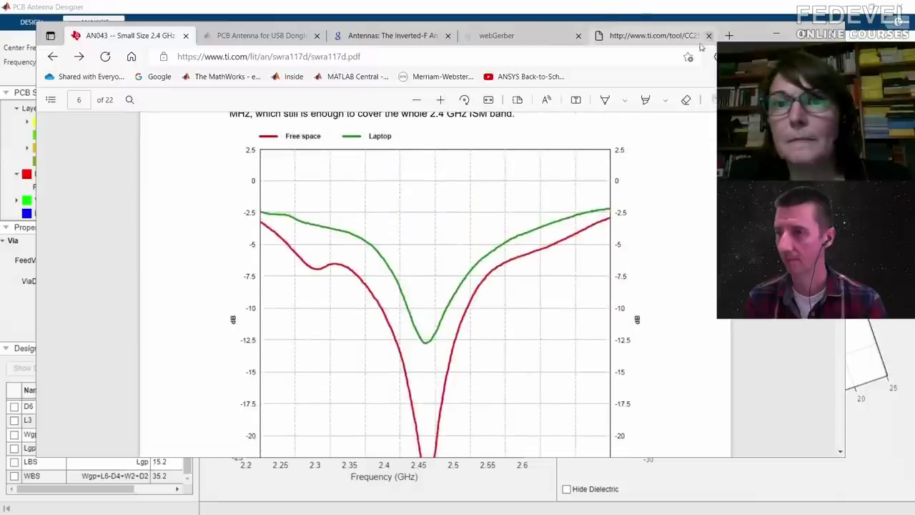
{"action": "scroll", "coordinate": [466, 251], "scroll_direction": "down", "scroll_amount": 1}
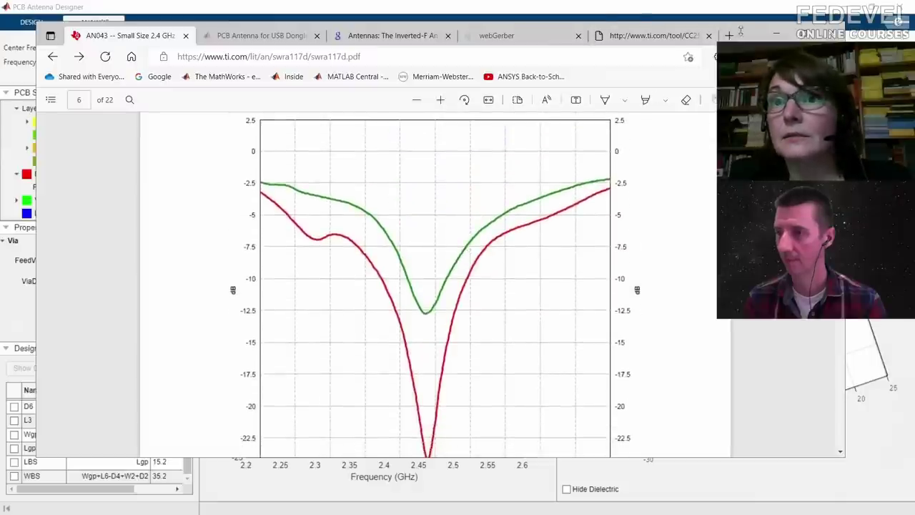
{"action": "left_click", "coordinate": [776, 34]}
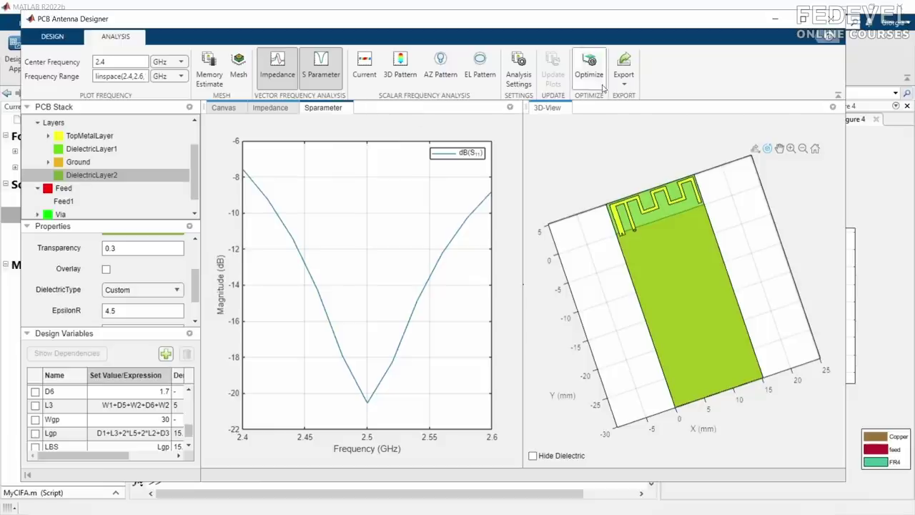
- Export the antenna design as a MATLAB script and review the variable definitions at its start
{"action": "left_click", "coordinate": [623, 78]}
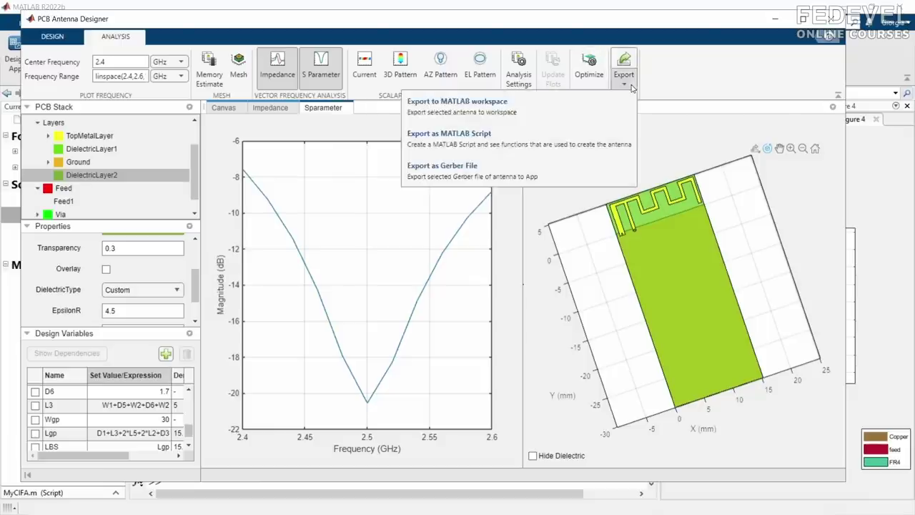
{"action": "left_click", "coordinate": [519, 138]}
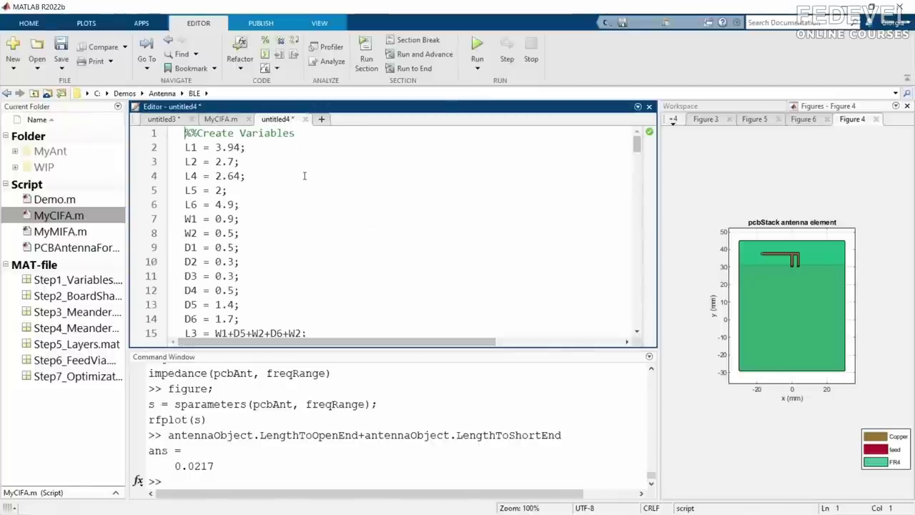
{"action": "scroll", "coordinate": [304, 175], "scroll_direction": "down", "scroll_amount": 3}
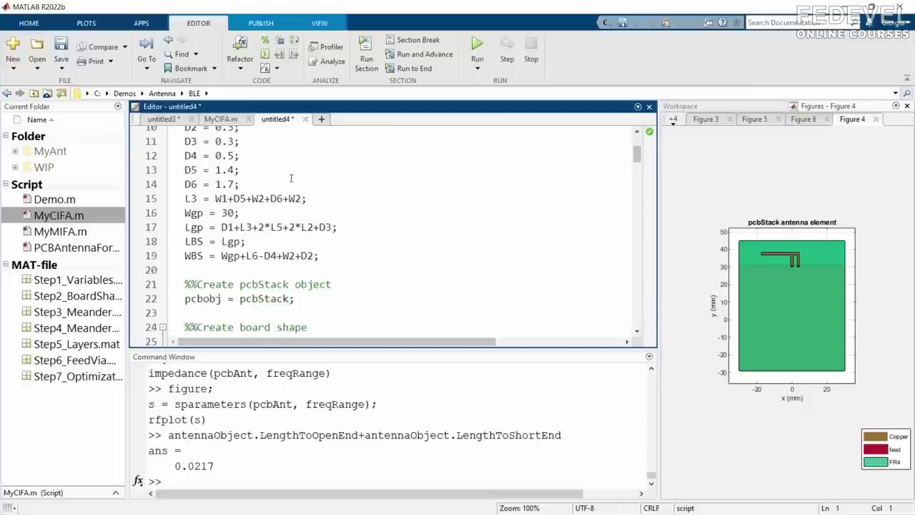
{"action": "left_click", "coordinate": [259, 198]}
{"action": "scroll", "coordinate": [326, 273], "scroll_direction": "down", "scroll_amount": 2}
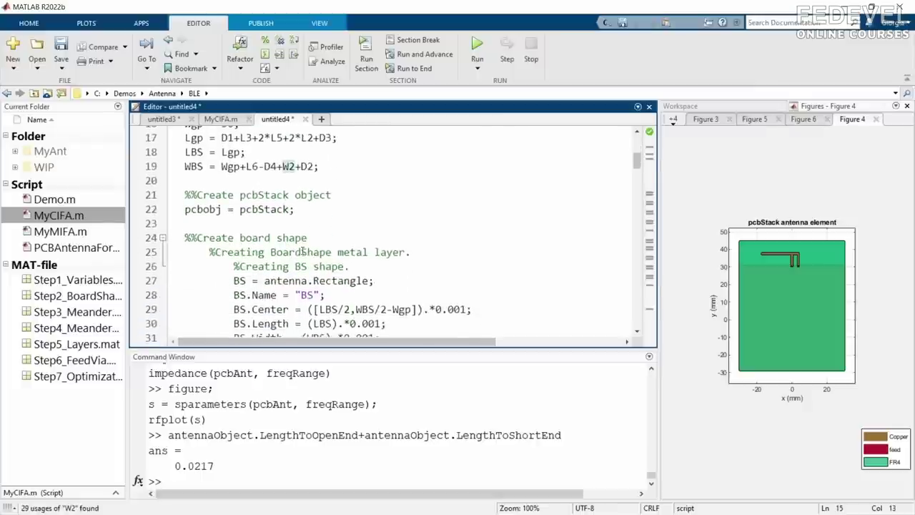
- Enlarge the script editor and examine the code that creates the board shape and the top metal layer's rectangles
{"action": "scroll", "coordinate": [327, 272], "scroll_direction": "down", "scroll_amount": 6}
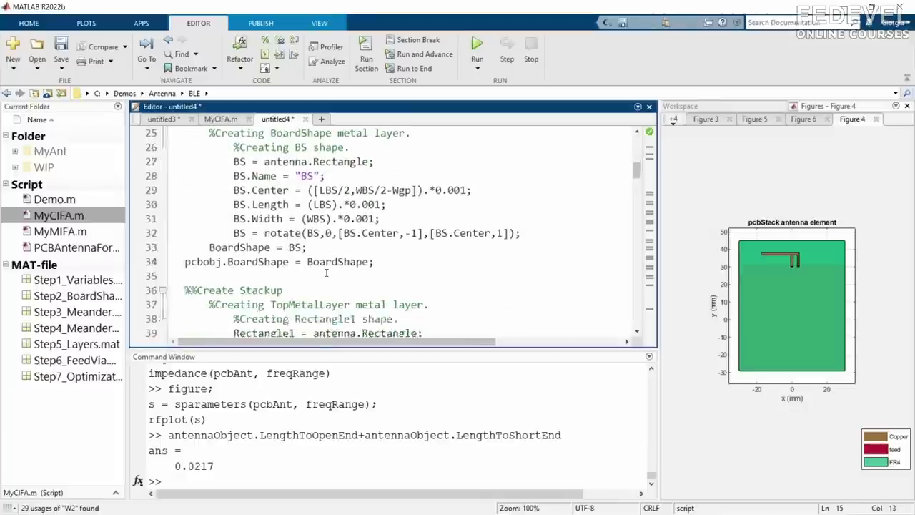
{"action": "scroll", "coordinate": [327, 270], "scroll_direction": "down", "scroll_amount": 2}
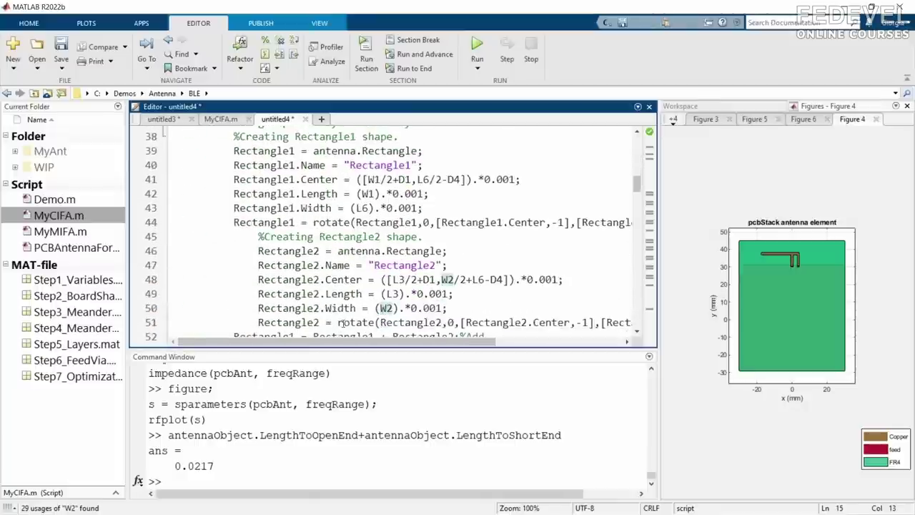
{"action": "double_click", "coordinate": [342, 114]}
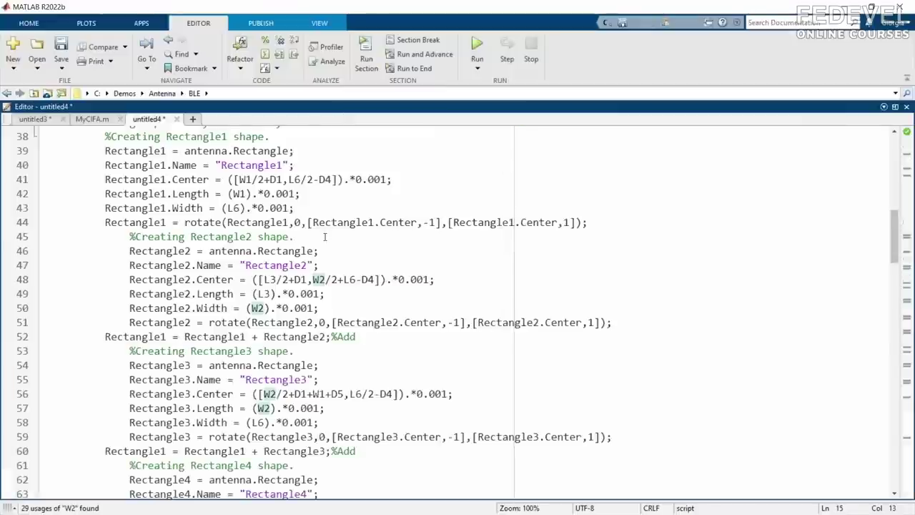
{"action": "scroll", "coordinate": [325, 236], "scroll_direction": "down", "scroll_amount": 5}
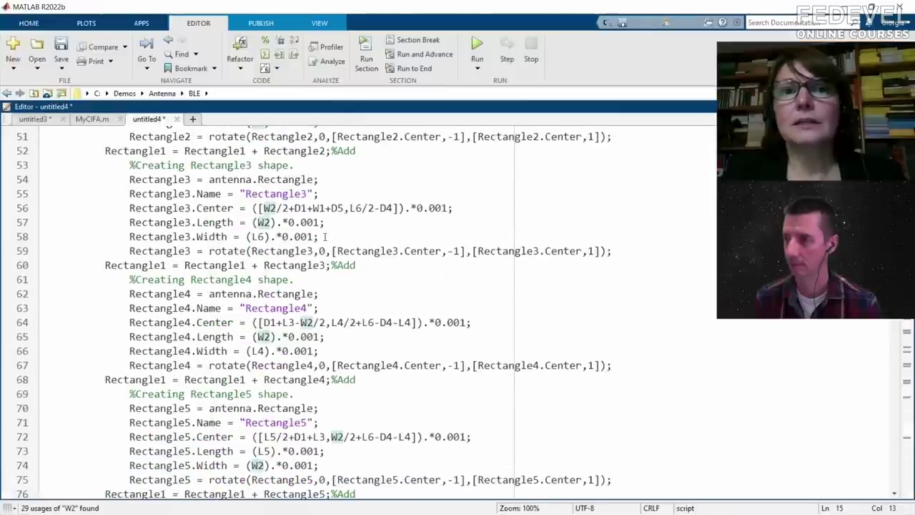
{"action": "scroll", "coordinate": [325, 236], "scroll_direction": "down", "scroll_amount": 5}
{"action": "scroll", "coordinate": [326, 236], "scroll_direction": "down", "scroll_amount": 7}
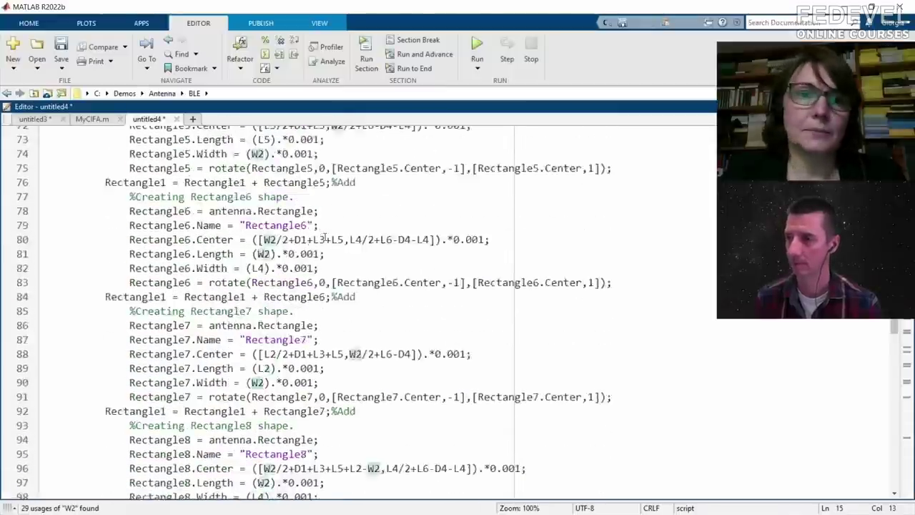
{"action": "scroll", "coordinate": [324, 237], "scroll_direction": "down", "scroll_amount": 9}
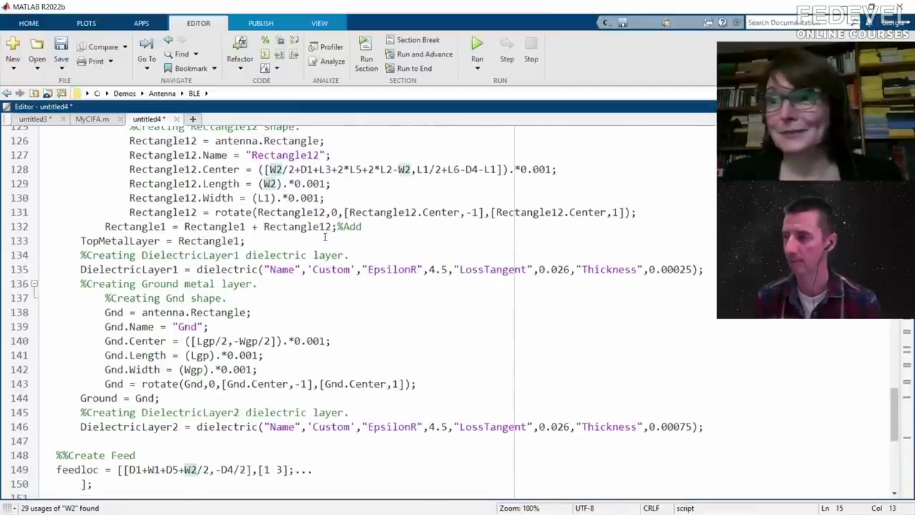
- Examine the script's DielectricLayer1 and DielectricLayer2 definitions, followed by the feed, via and assigned board properties
{"action": "left_click", "coordinate": [141, 269]}
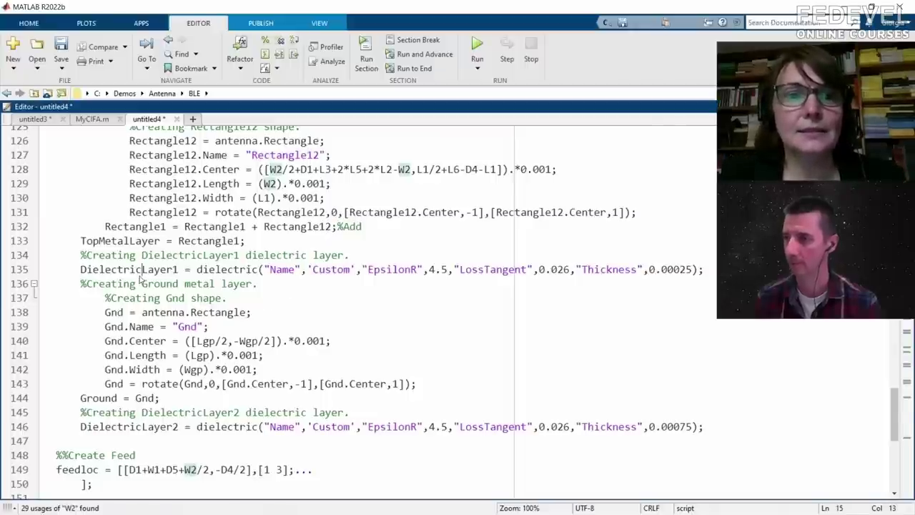
{"action": "double_click", "coordinate": [163, 426]}
{"action": "scroll", "coordinate": [163, 426], "scroll_direction": "down", "scroll_amount": 2}
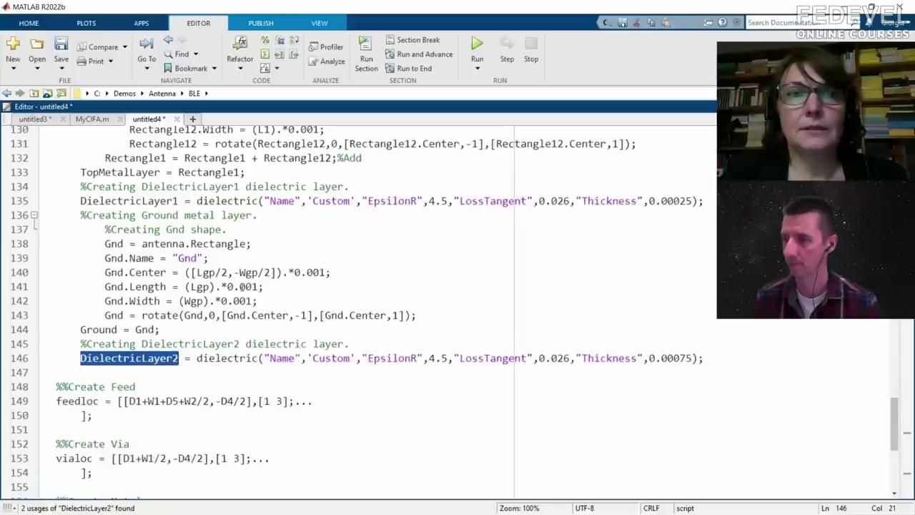
{"action": "scroll", "coordinate": [232, 306], "scroll_direction": "down", "scroll_amount": 3}
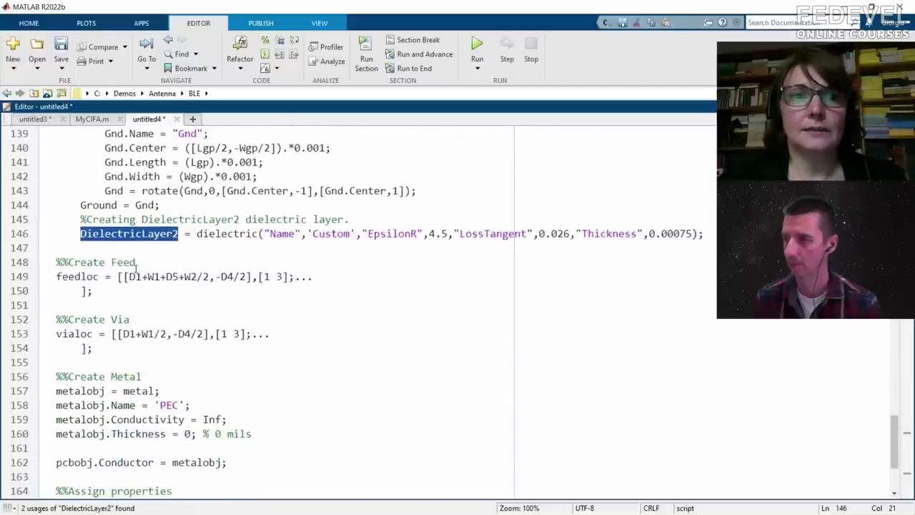
{"action": "scroll", "coordinate": [138, 333], "scroll_direction": "down", "scroll_amount": 3}
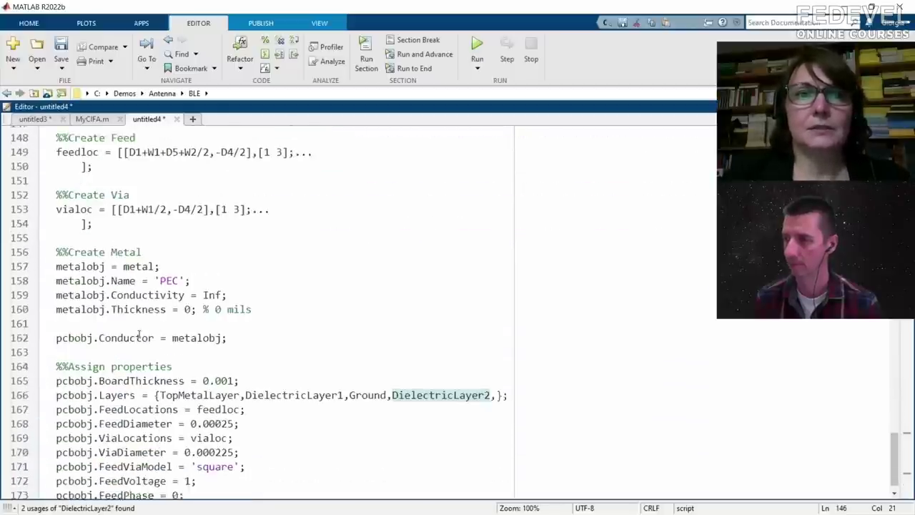
{"action": "scroll", "coordinate": [170, 280], "scroll_direction": "down", "scroll_amount": 1}
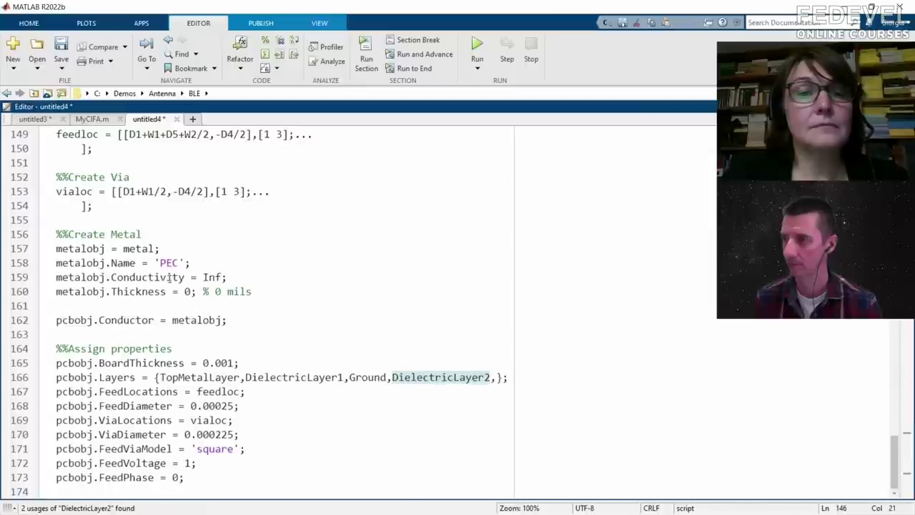
- Check the PEC metal name in the script, restore the editor layout, and switch back to PCB Antenna Designer
{"action": "left_click", "coordinate": [158, 263]}
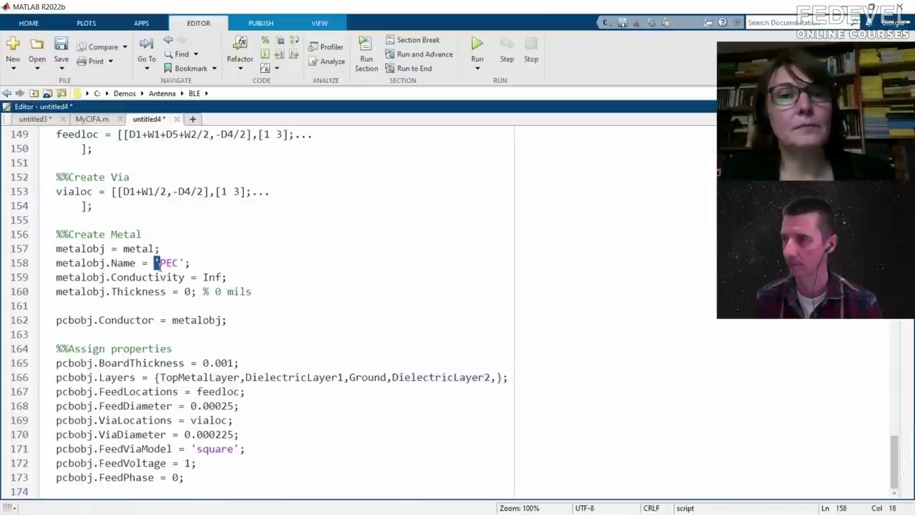
{"action": "double_click", "coordinate": [168, 266]}
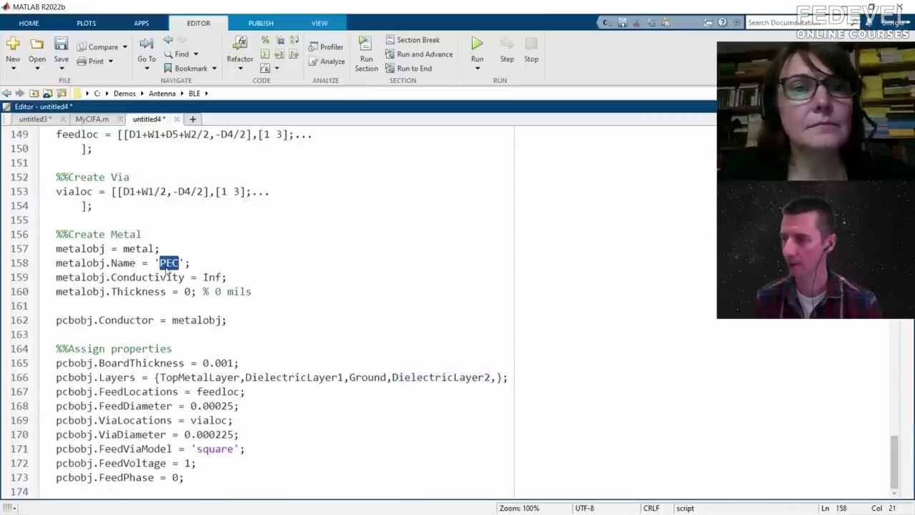
{"action": "double_click", "coordinate": [317, 105]}
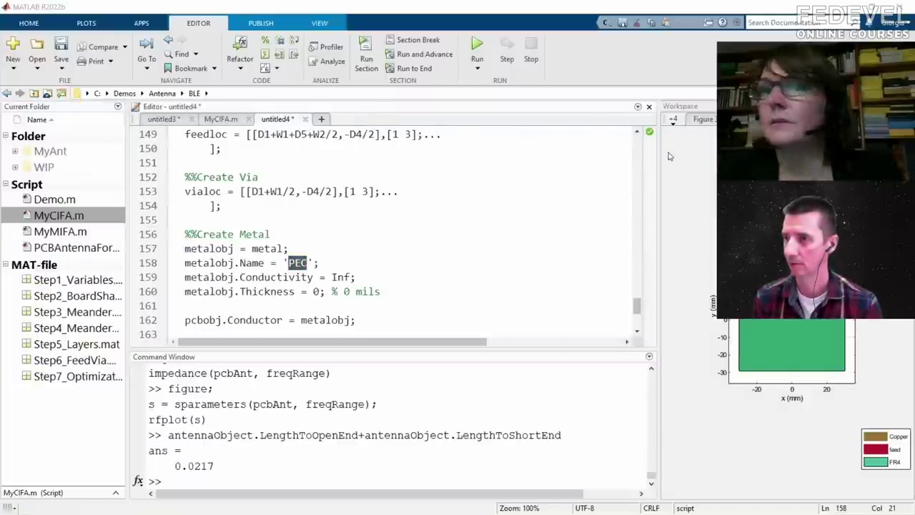
{"action": "key", "text": "alt+Tab"}
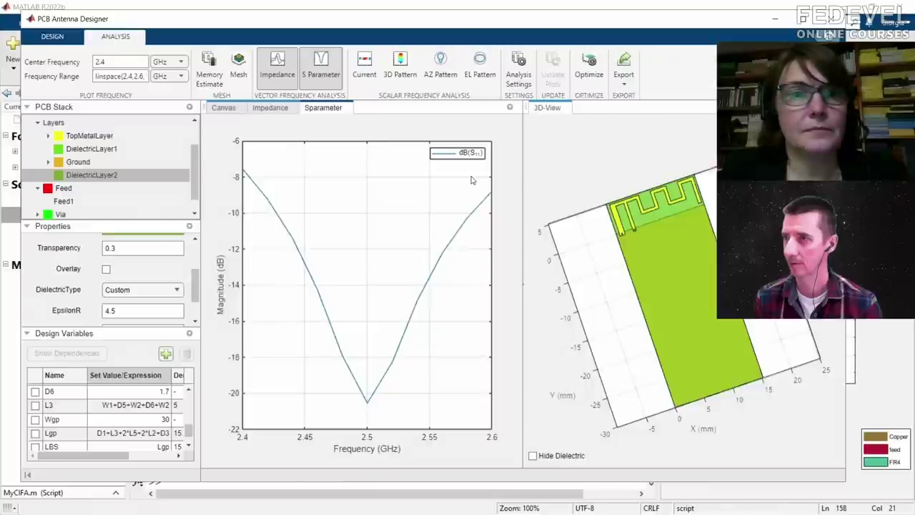
- Set the conductor of the antenna's layers to Copper with a thickness of 35e-3 and update the analysis plots
{"action": "left_click", "coordinate": [87, 126]}
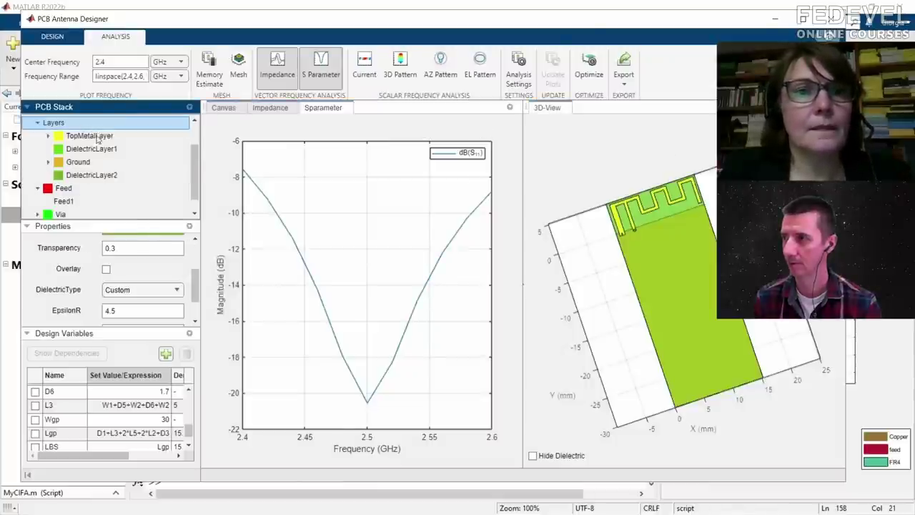
{"action": "left_click", "coordinate": [195, 280]}
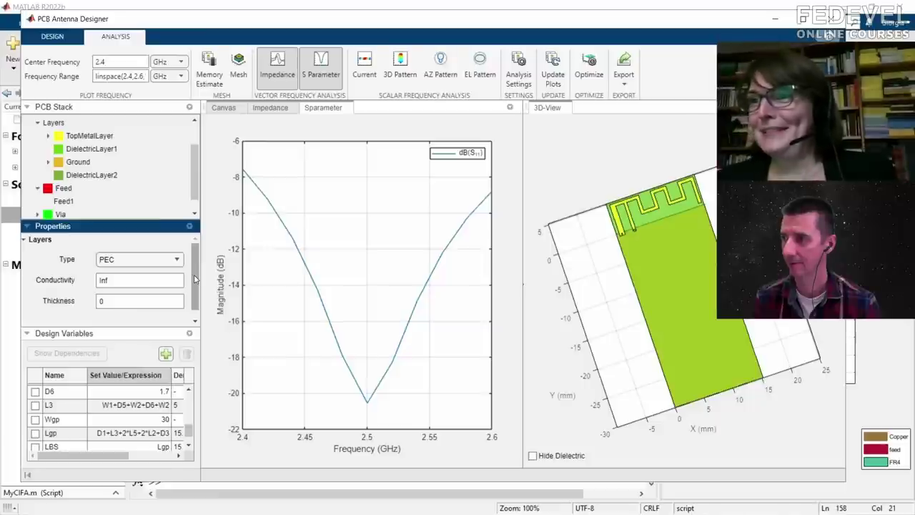
{"action": "left_click", "coordinate": [152, 259]}
{"action": "left_click", "coordinate": [146, 303]}
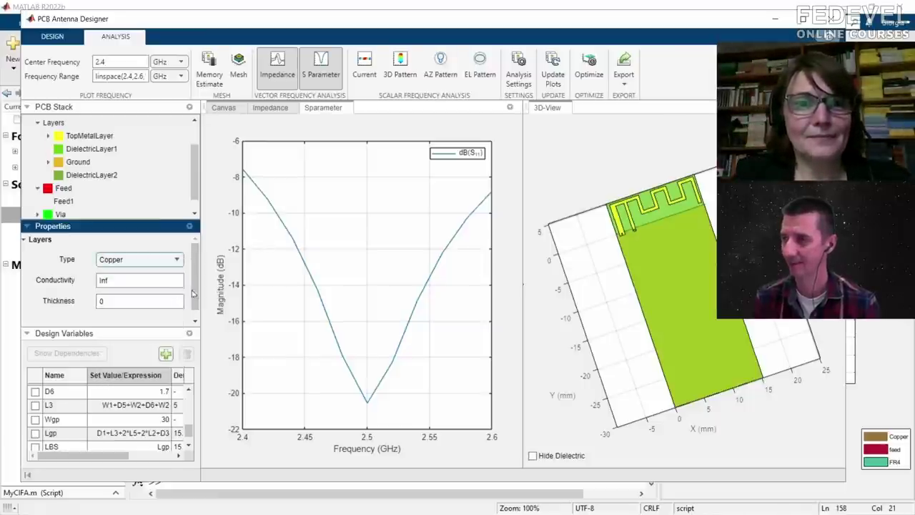
{"action": "scroll", "coordinate": [191, 293], "scroll_direction": "down", "scroll_amount": 1}
{"action": "double_click", "coordinate": [153, 291]}
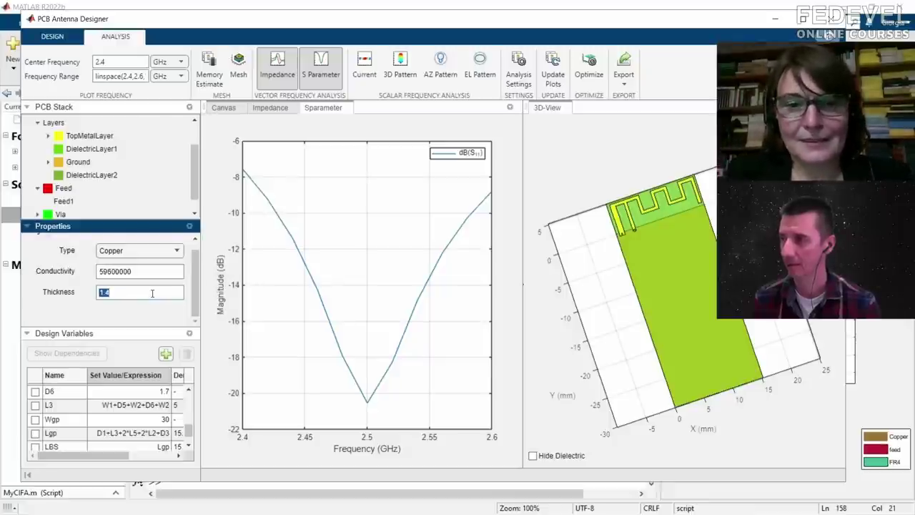
{"action": "type", "text": "35e-3"}
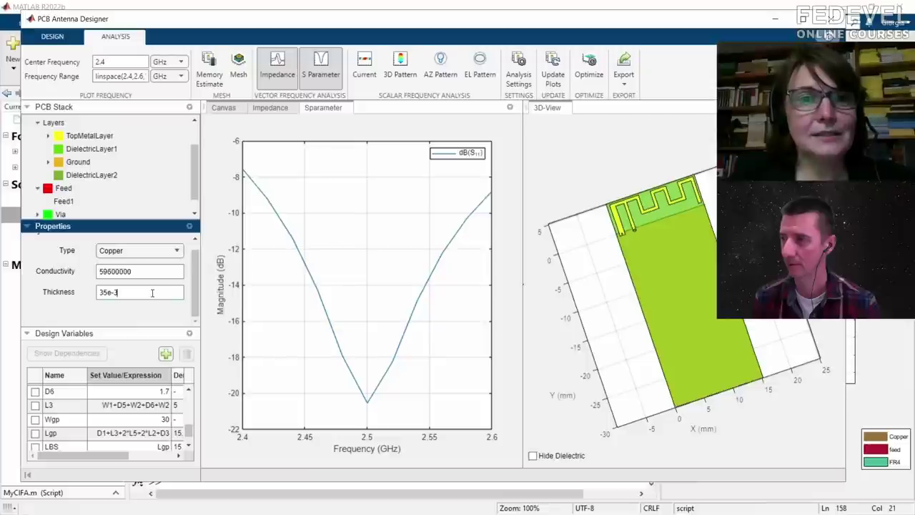
{"action": "left_click", "coordinate": [155, 270]}
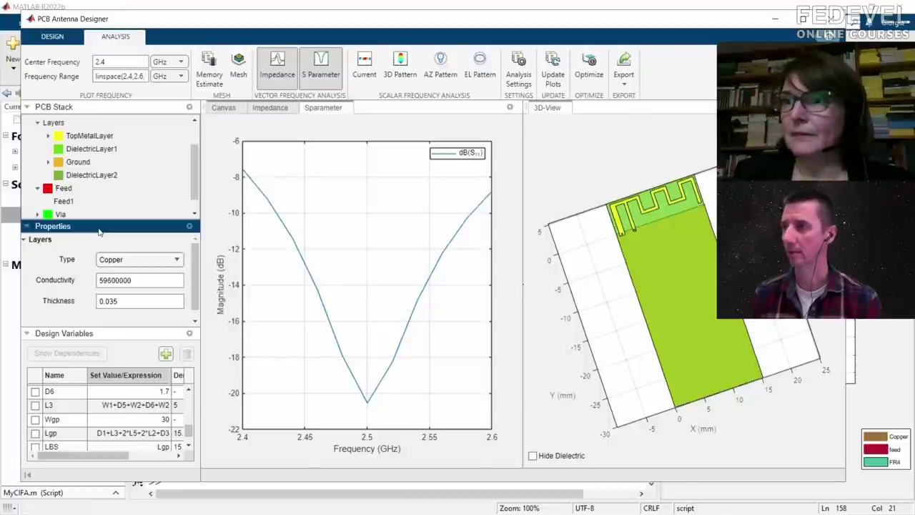
{"action": "left_click", "coordinate": [552, 75]}
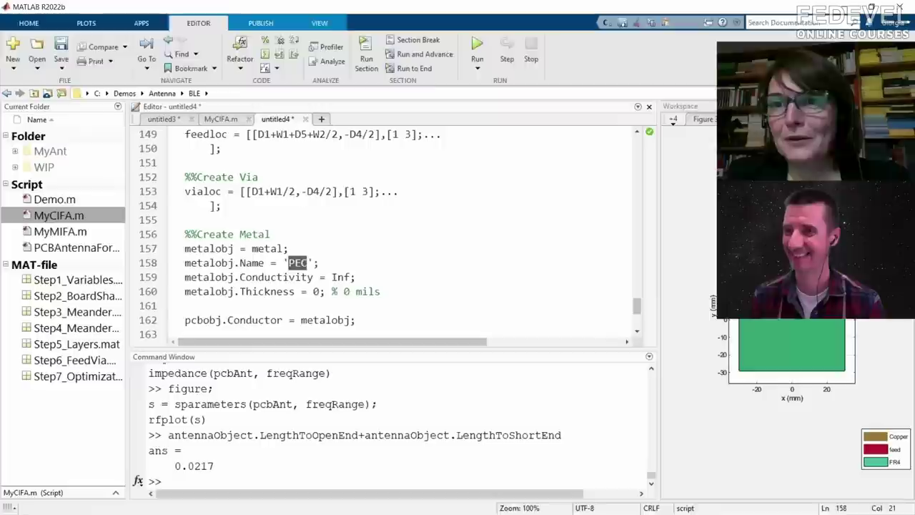
- Examine the exported script's assigned board properties and trace pcbobj back through the code to the variable definitions
{"action": "scroll", "coordinate": [407, 257], "scroll_direction": "down", "scroll_amount": 3}
{"action": "left_click", "coordinate": [407, 257]}
{"action": "scroll", "coordinate": [407, 256], "scroll_direction": "down", "scroll_amount": 2}
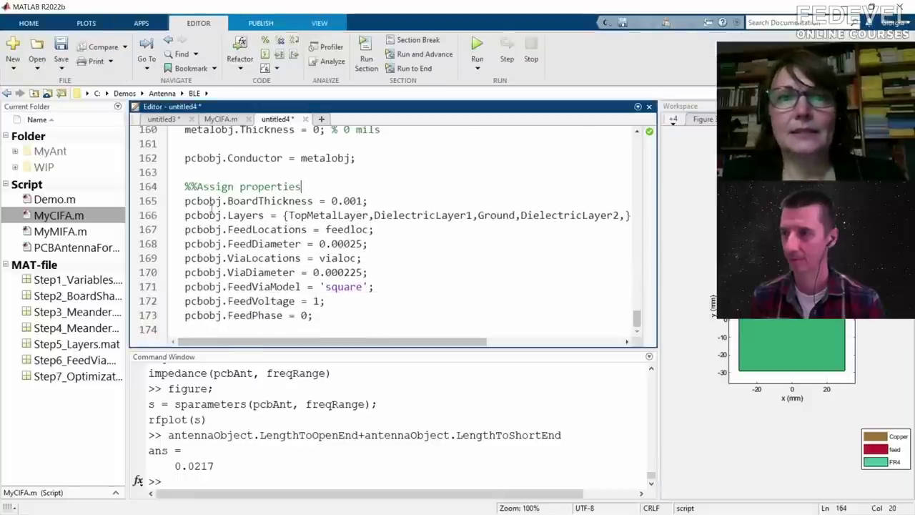
{"action": "left_click", "coordinate": [212, 203]}
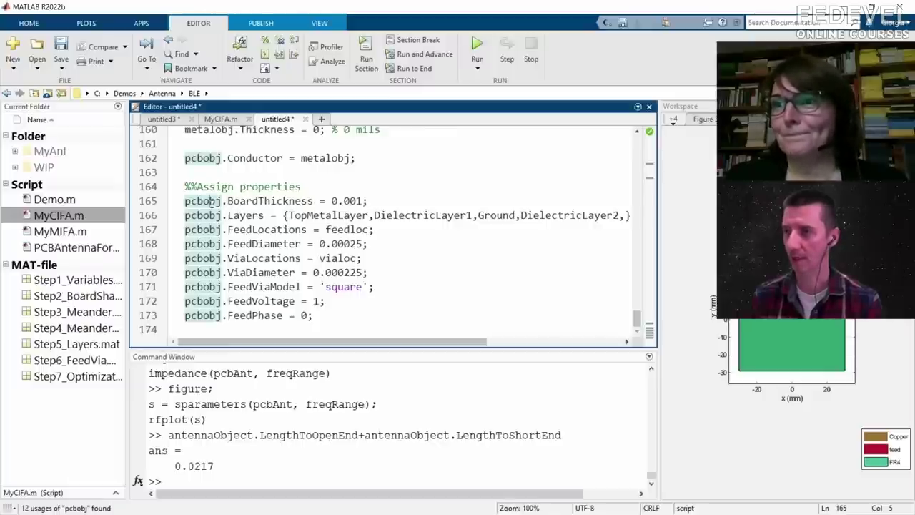
{"action": "scroll", "coordinate": [212, 203], "scroll_direction": "up", "scroll_amount": 9}
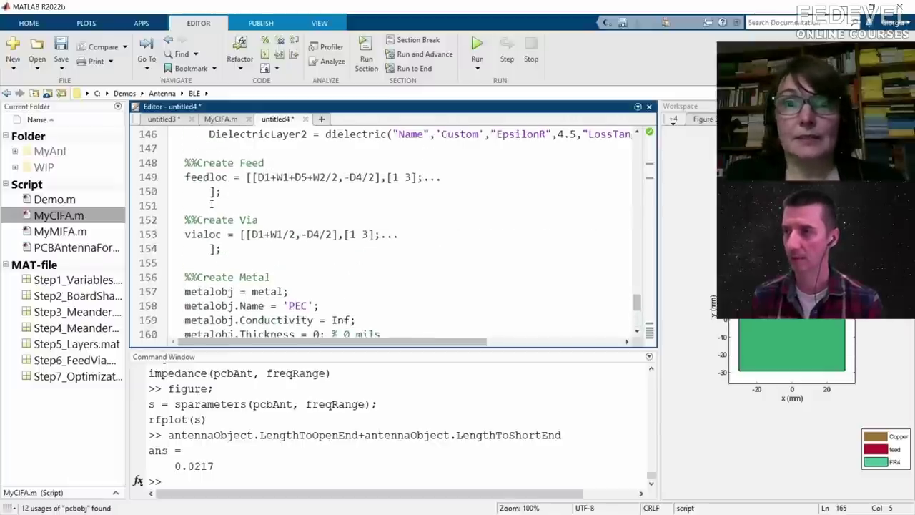
{"action": "scroll", "coordinate": [212, 204], "scroll_direction": "up", "scroll_amount": 20}
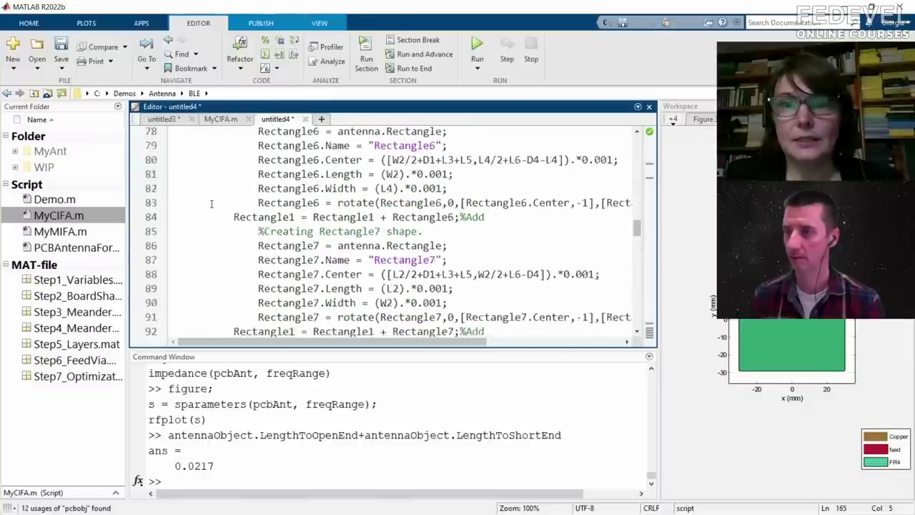
{"action": "scroll", "coordinate": [212, 204], "scroll_direction": "up", "scroll_amount": 17}
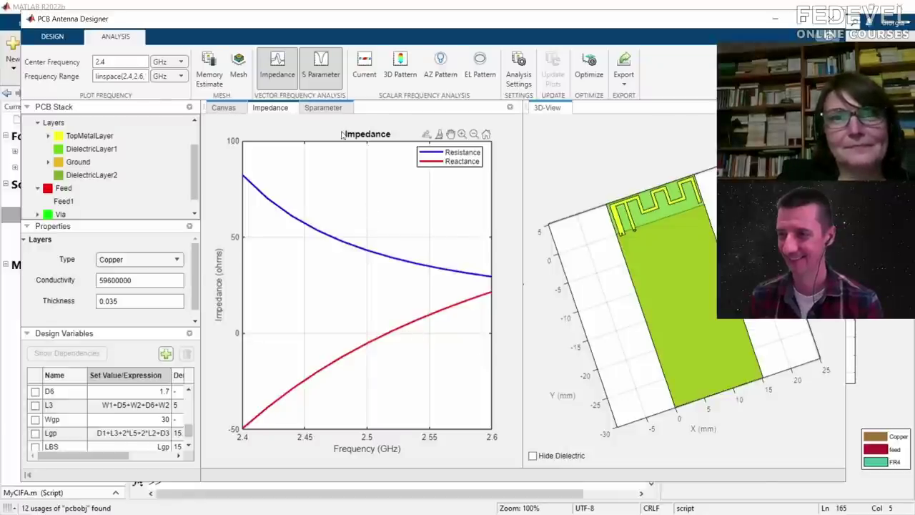
- Compare the S-parameter and impedance plots of the copper antenna and check the conductor's conductivity
{"action": "left_click", "coordinate": [324, 107]}
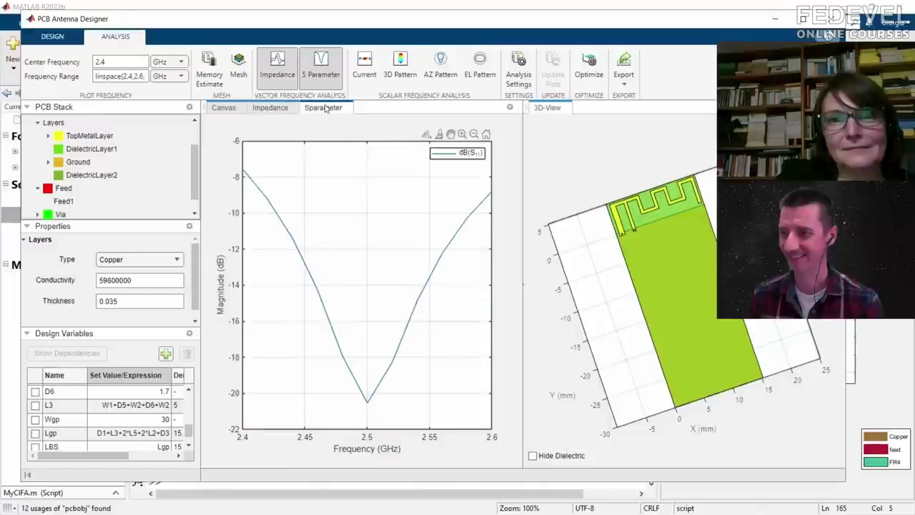
{"action": "left_click", "coordinate": [282, 109]}
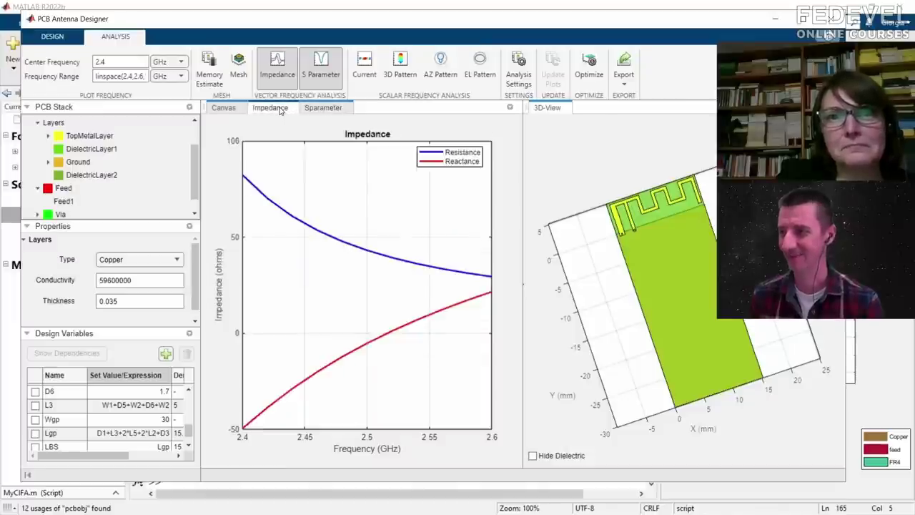
{"action": "left_click", "coordinate": [306, 109]}
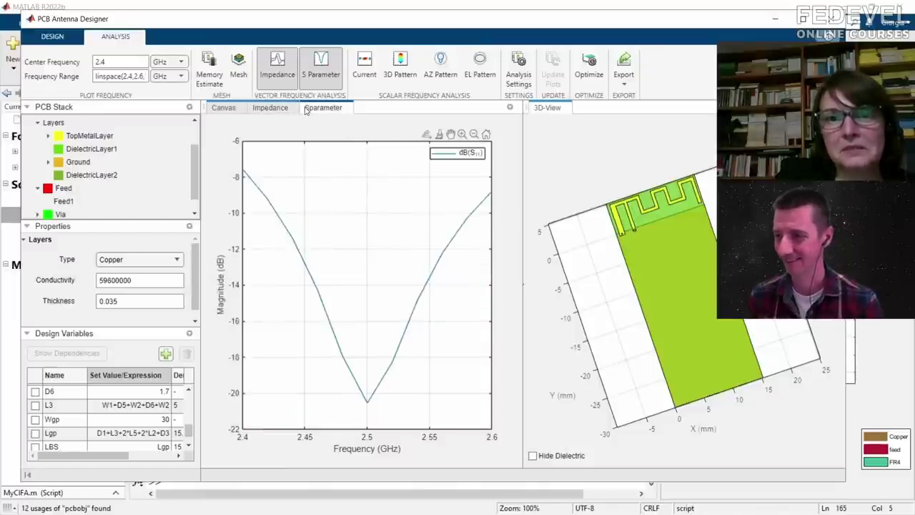
{"action": "left_click", "coordinate": [284, 110]}
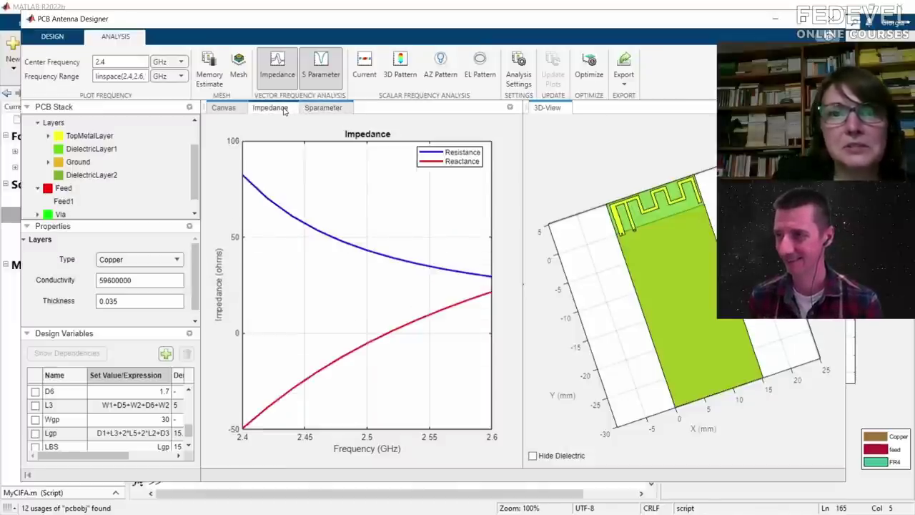
{"action": "left_click", "coordinate": [313, 108]}
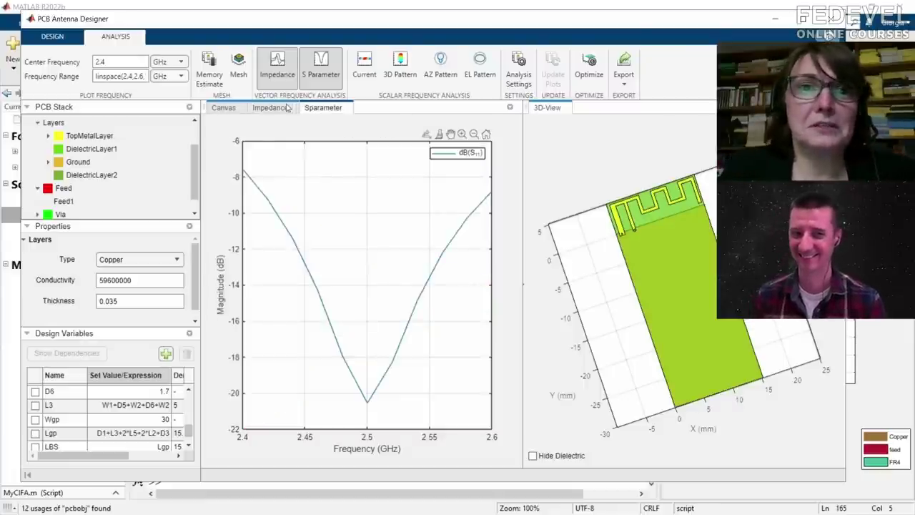
{"action": "left_click", "coordinate": [289, 109]}
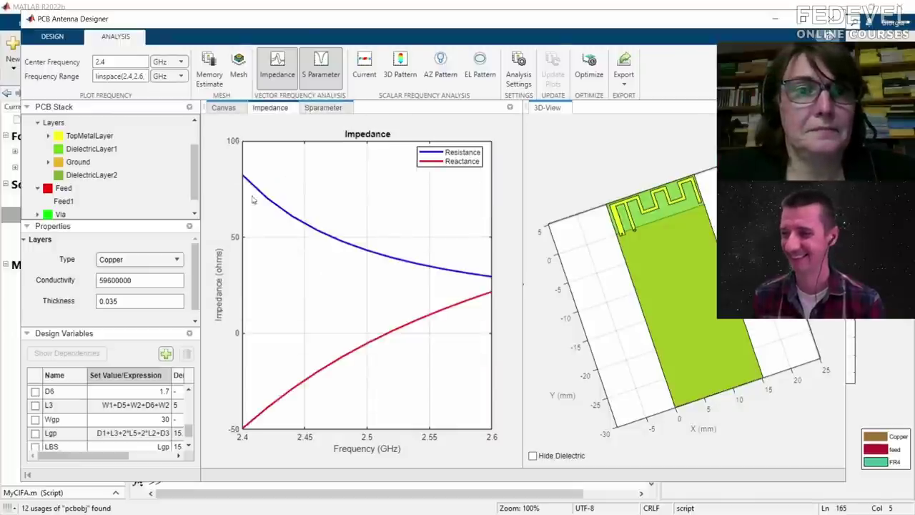
{"action": "left_click", "coordinate": [102, 280]}
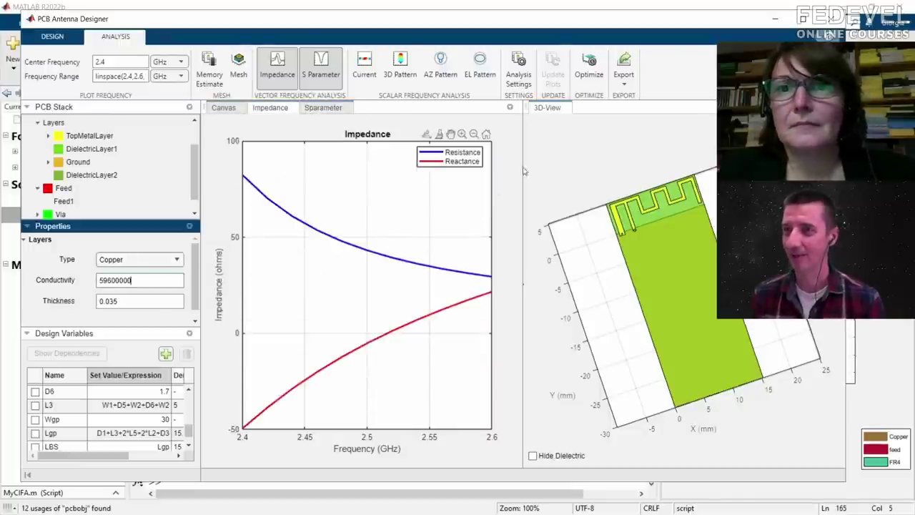
- Start a Gerber file export with the filename MyAnt and turn off UseDefaultConnector
{"action": "left_click", "coordinate": [622, 78]}
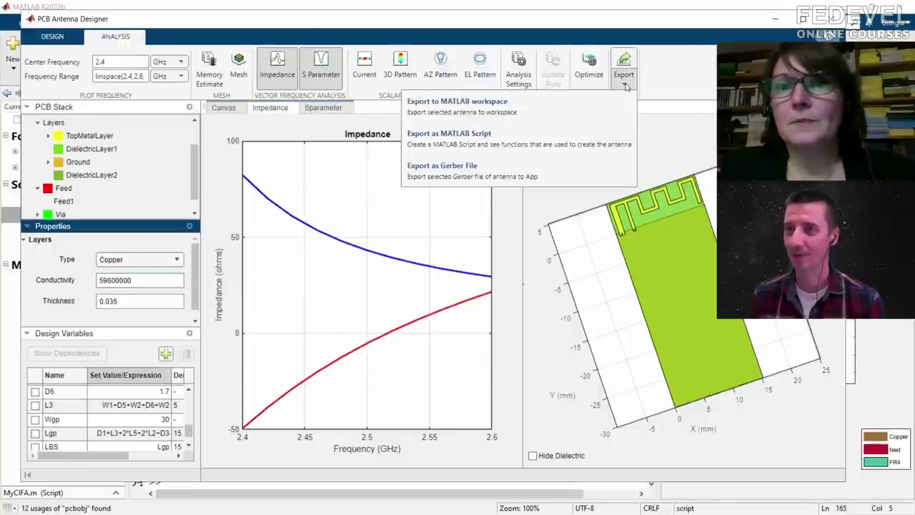
{"action": "left_click", "coordinate": [520, 170]}
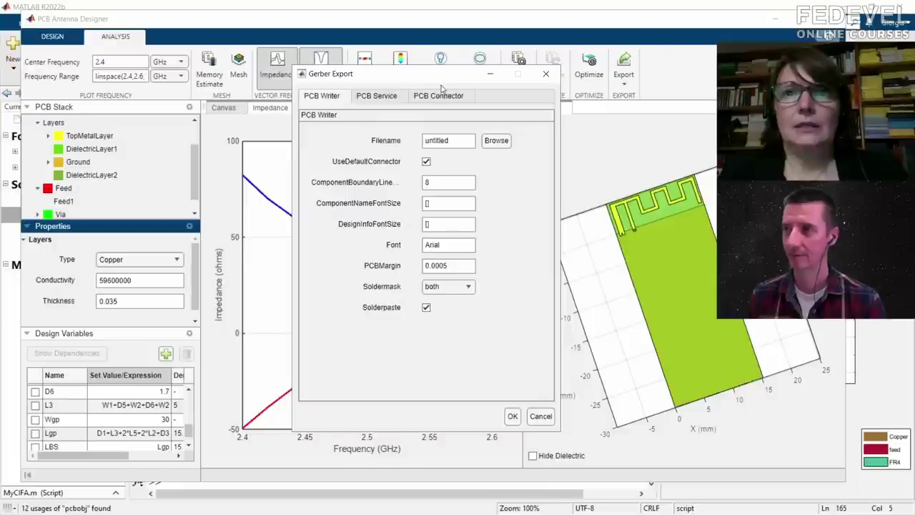
{"action": "double_click", "coordinate": [455, 141]}
{"action": "type", "text": "M"}
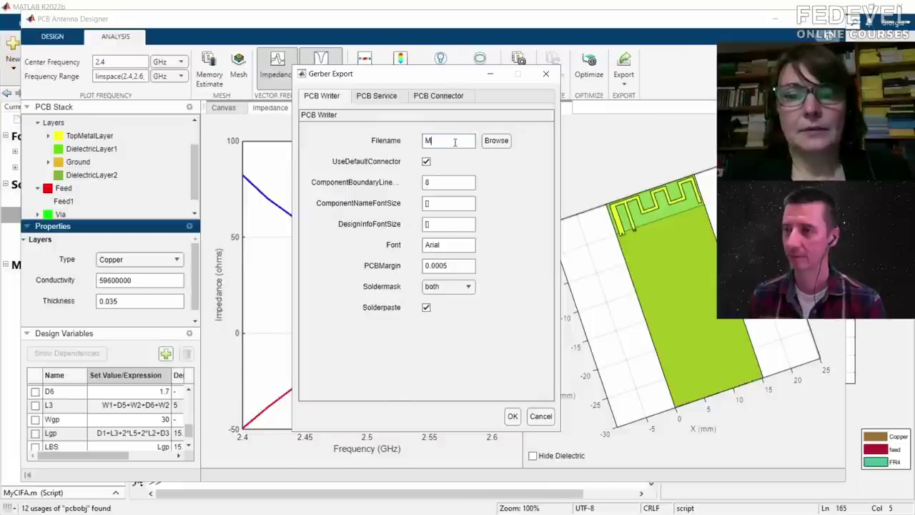
{"action": "type", "text": "yAnt"}
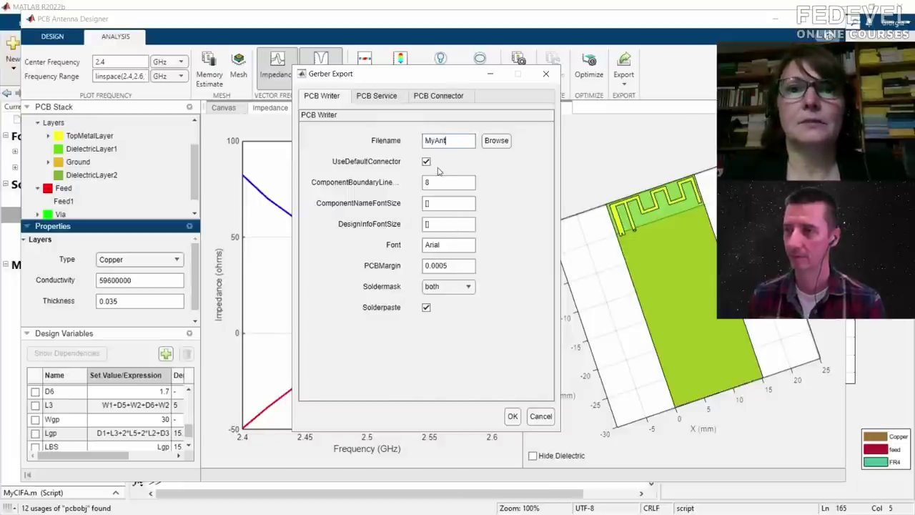
{"action": "left_click", "coordinate": [426, 162]}
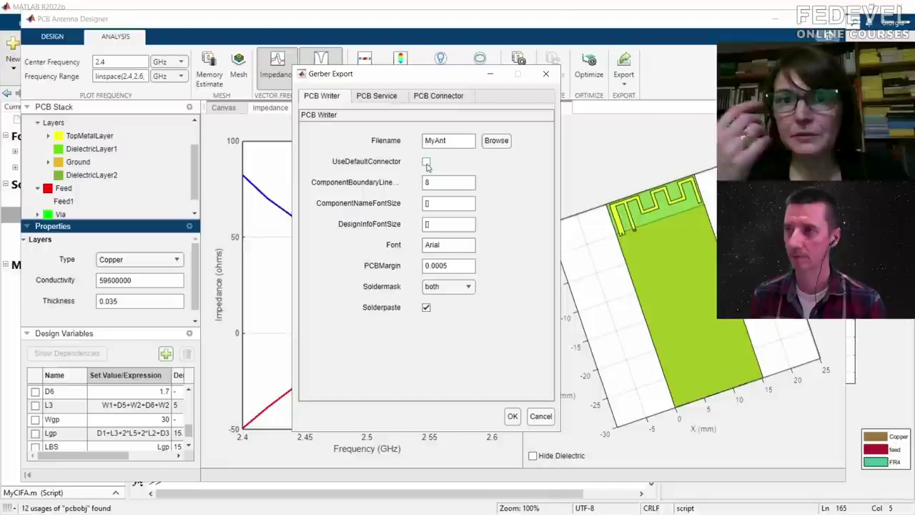
- Review the available PCB connectors for the Gerber export, keeping SMA selected
{"action": "left_click", "coordinate": [433, 97]}
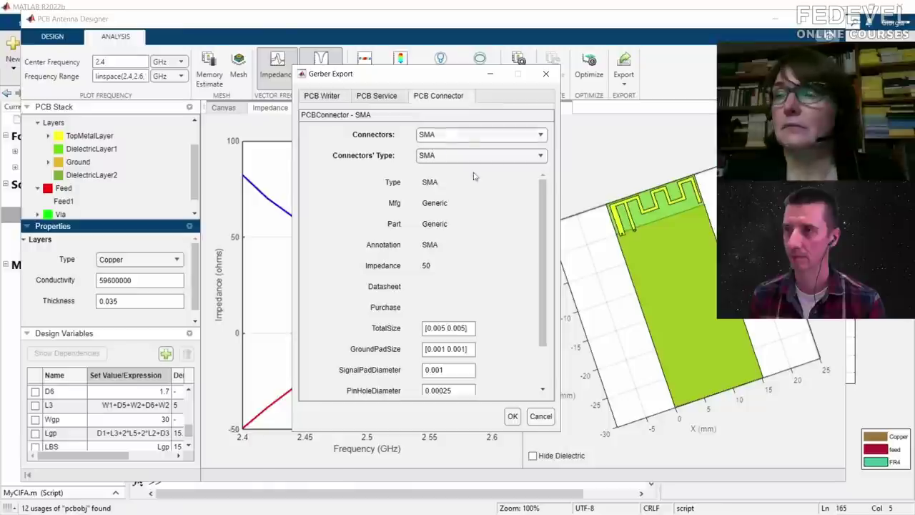
{"action": "left_click", "coordinate": [456, 140]}
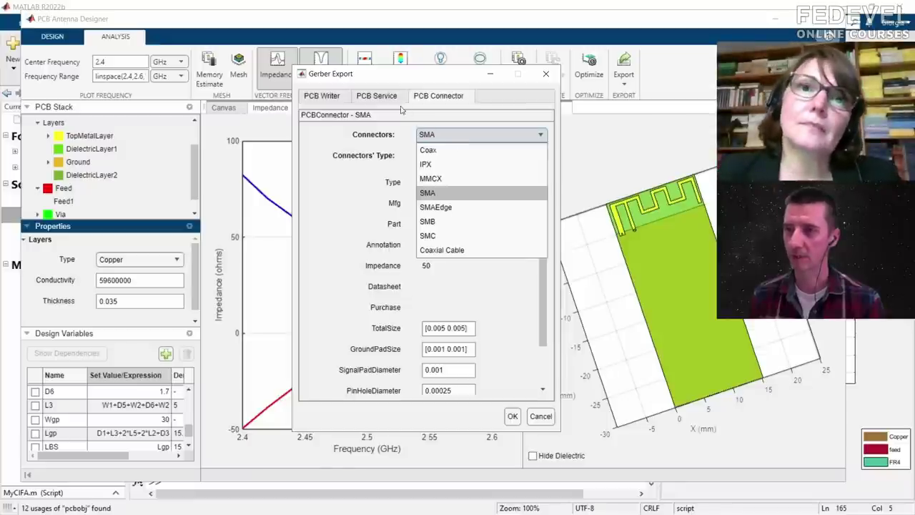
{"action": "left_click", "coordinate": [438, 136]}
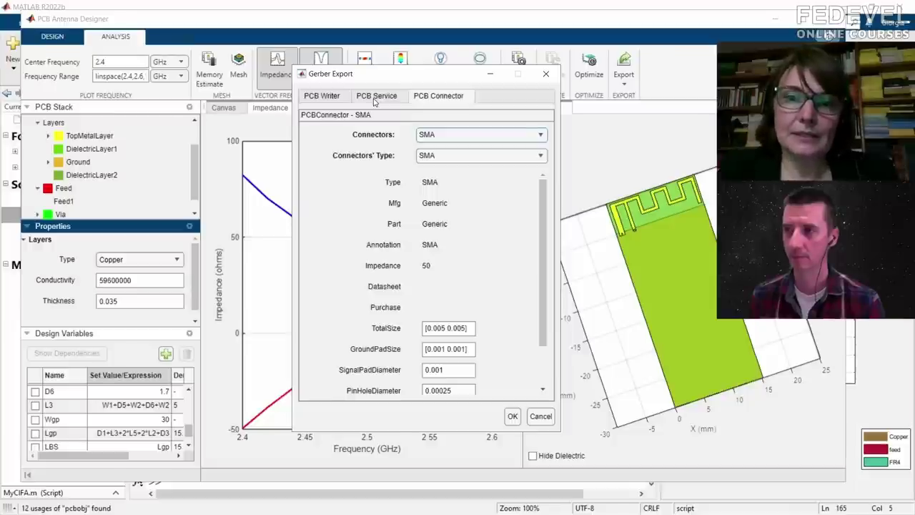
- Choose MayhewWriter as the PCB service and complete the Gerber export
{"action": "left_click", "coordinate": [374, 98]}
{"action": "left_click", "coordinate": [457, 136]}
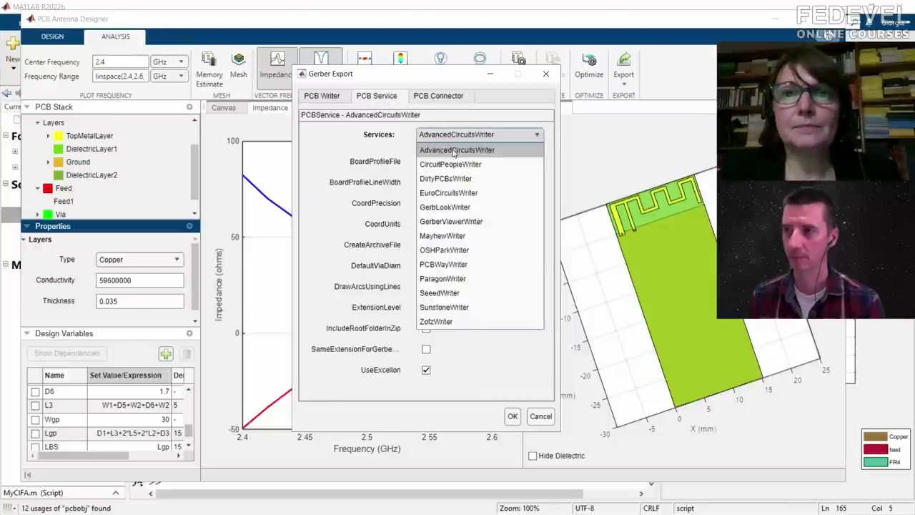
{"action": "left_click", "coordinate": [441, 236]}
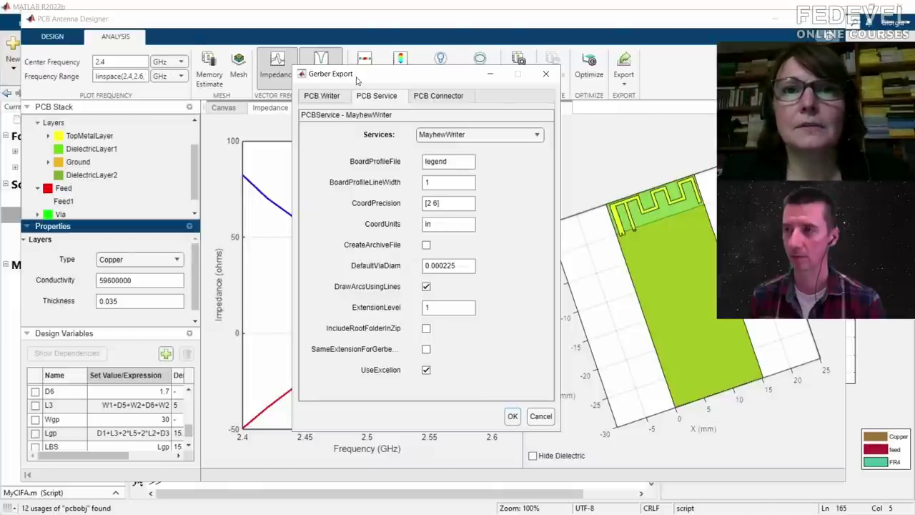
{"action": "left_click_drag", "start_coordinate": [339, 77], "coordinate": [185, 77]}
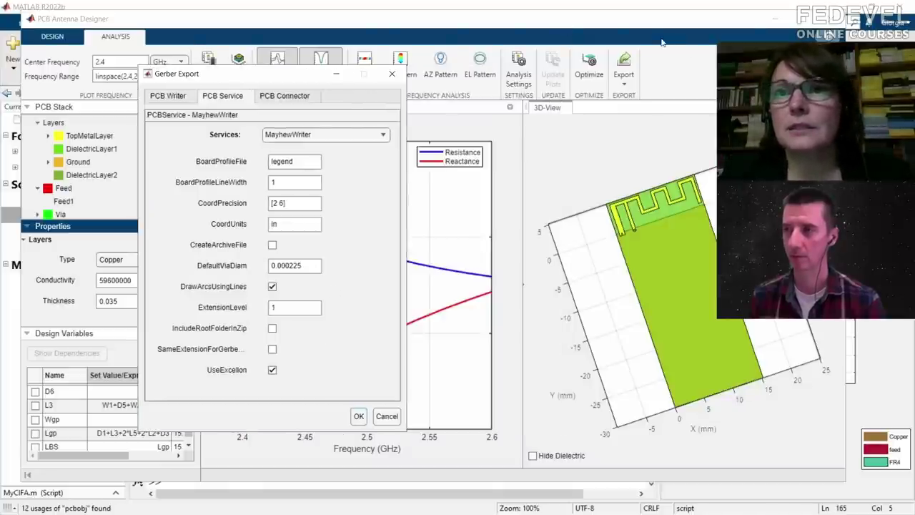
{"action": "key", "text": "Escape"}
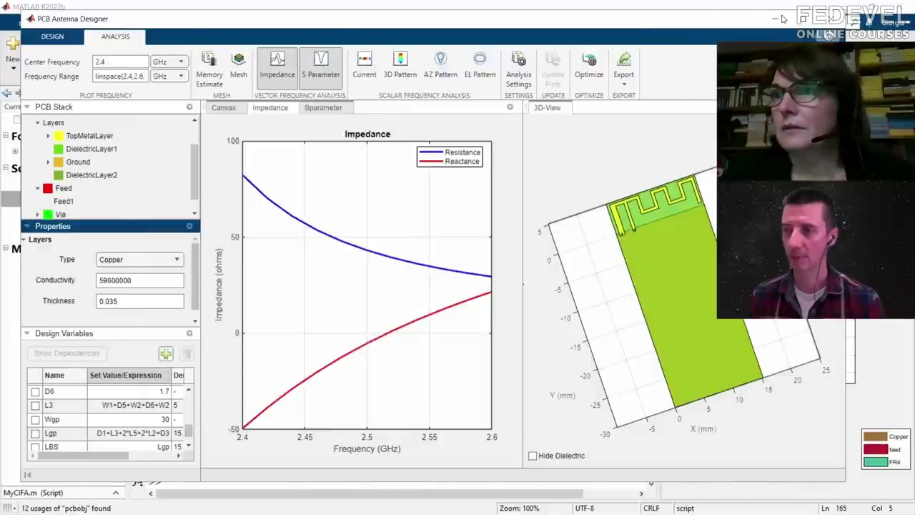
- Return to the main MATLAB window and inspect the exported Gerber files in the MyAnt folder, widening the file list
{"action": "left_click", "coordinate": [779, 18]}
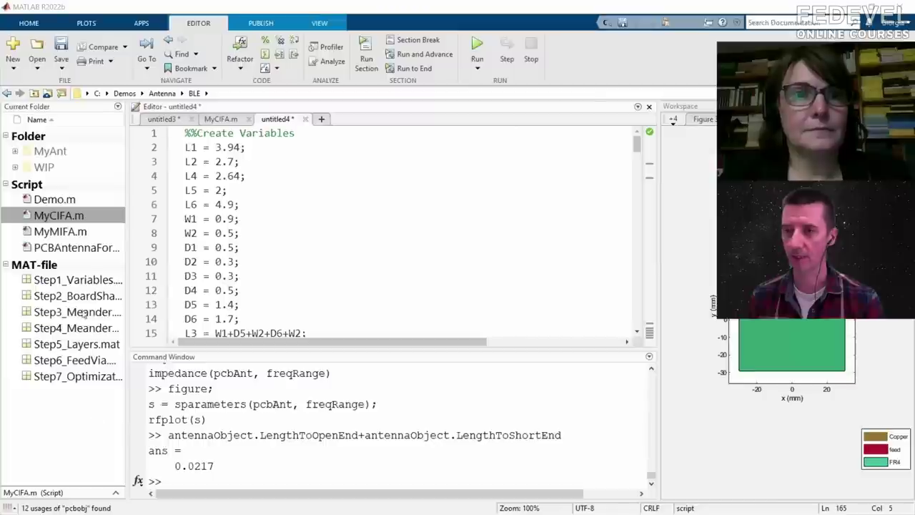
{"action": "left_click", "coordinate": [15, 151]}
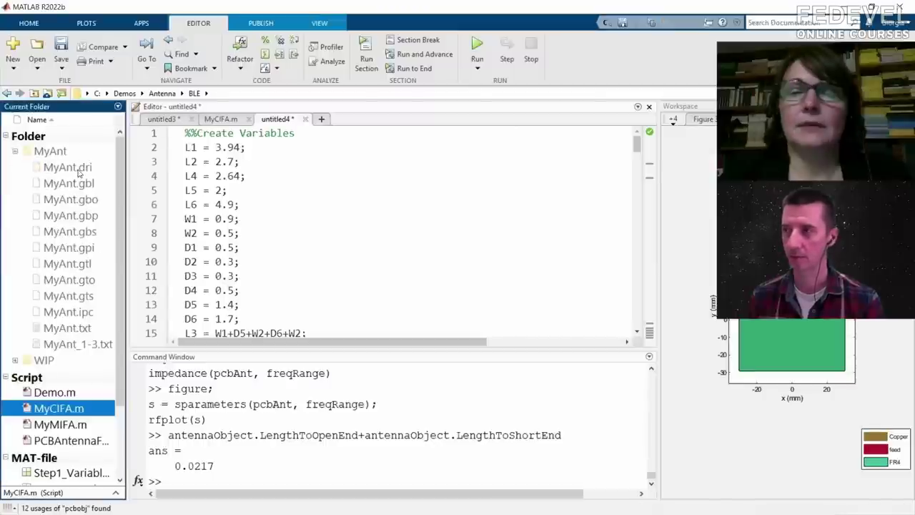
{"action": "mouse_move", "coordinate": [79, 170]}
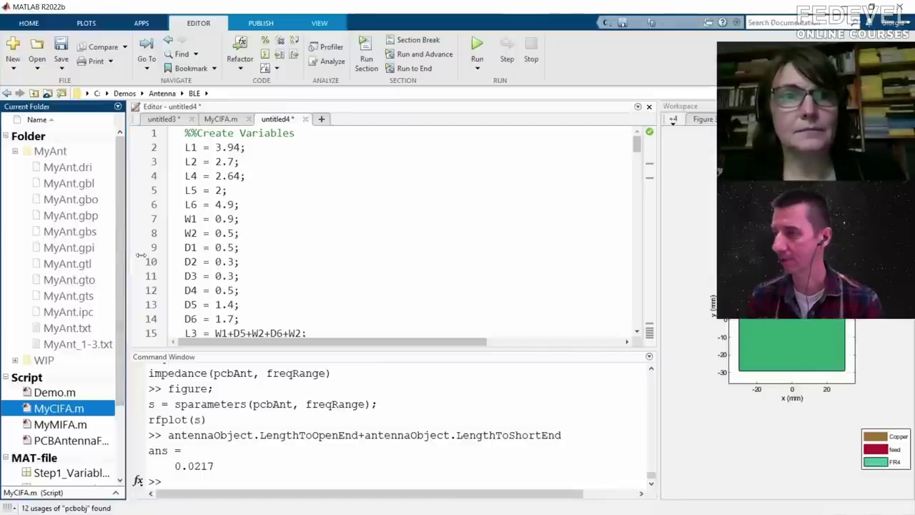
{"action": "left_click_drag", "start_coordinate": [128, 259], "coordinate": [177, 258]}
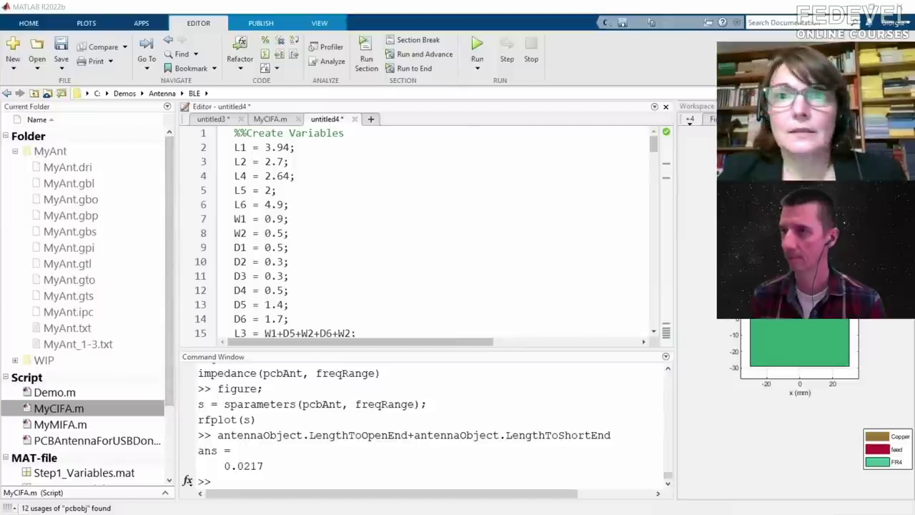
- Load all the exported MyAnt Gerber files from the MATLAB folder into the webGerber viewer and render the board
{"action": "key", "text": "alt+Tab"}
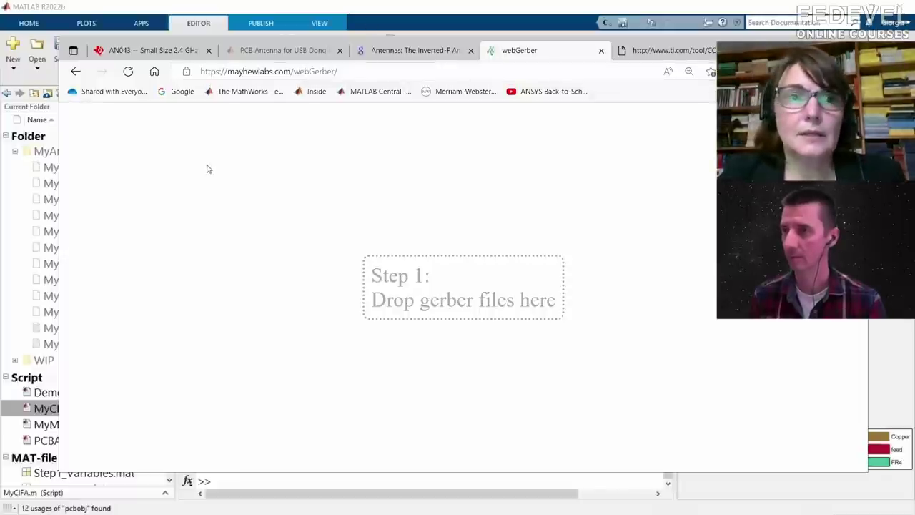
{"action": "left_click", "coordinate": [54, 166]}
{"action": "left_click", "coordinate": [77, 344], "text": "shift"}
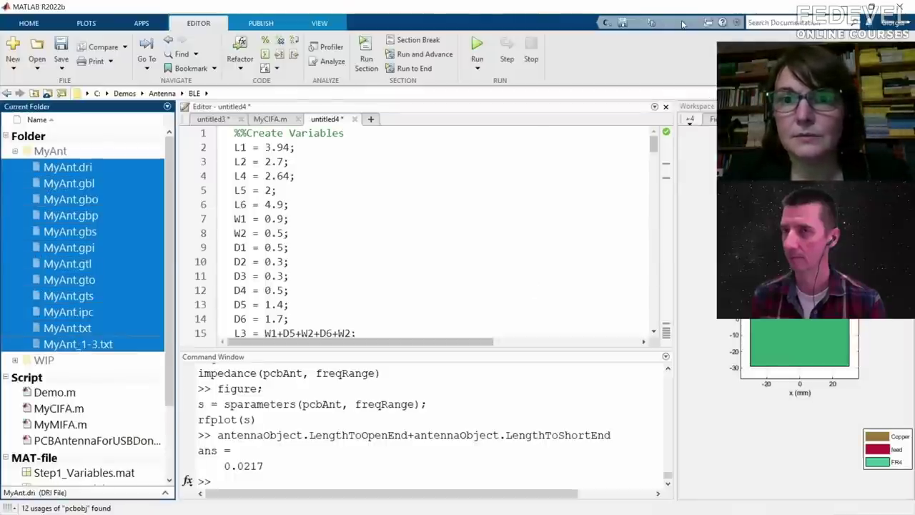
{"action": "left_click", "coordinate": [885, 7]}
{"action": "left_click_drag", "start_coordinate": [579, 279], "coordinate": [395, 300]}
{"action": "left_click", "coordinate": [263, 394]}
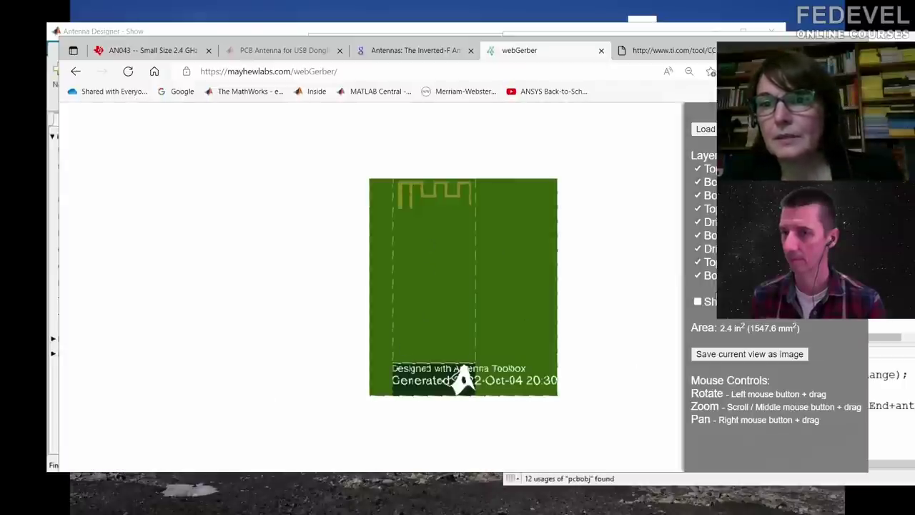
- Turn on Show outline for the rendered board and inspect its antenna side and its connector side
{"action": "left_click", "coordinate": [698, 302]}
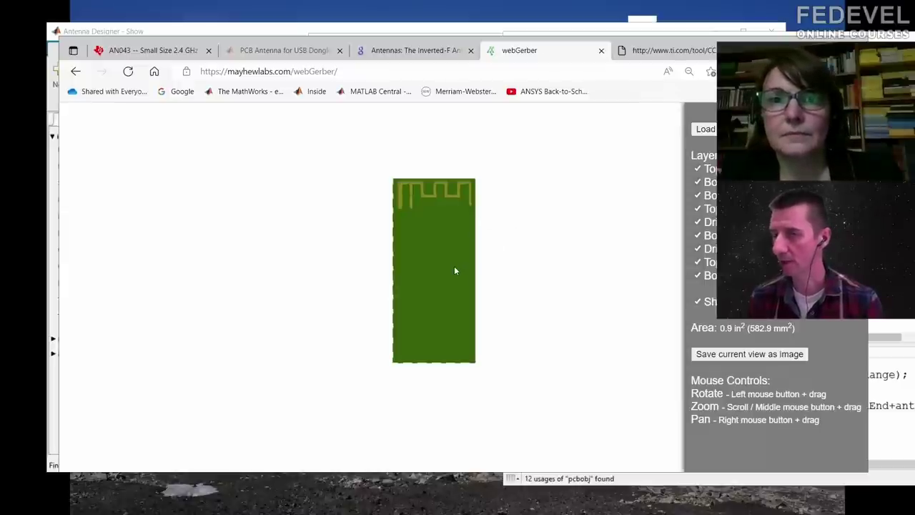
{"action": "scroll", "coordinate": [454, 270], "scroll_direction": "up", "scroll_amount": 3}
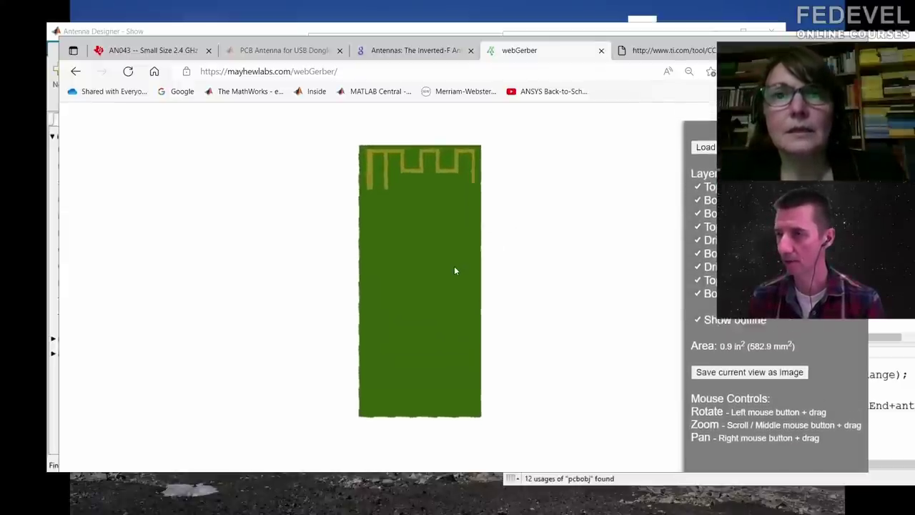
{"action": "left_click_drag", "start_coordinate": [456, 276], "coordinate": [281, 283]}
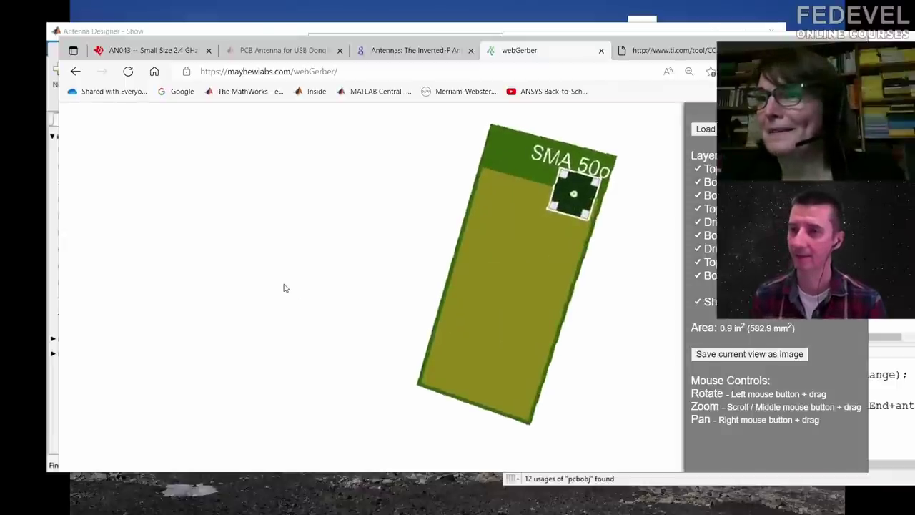
{"action": "left_click_drag", "start_coordinate": [284, 286], "coordinate": [464, 319]}
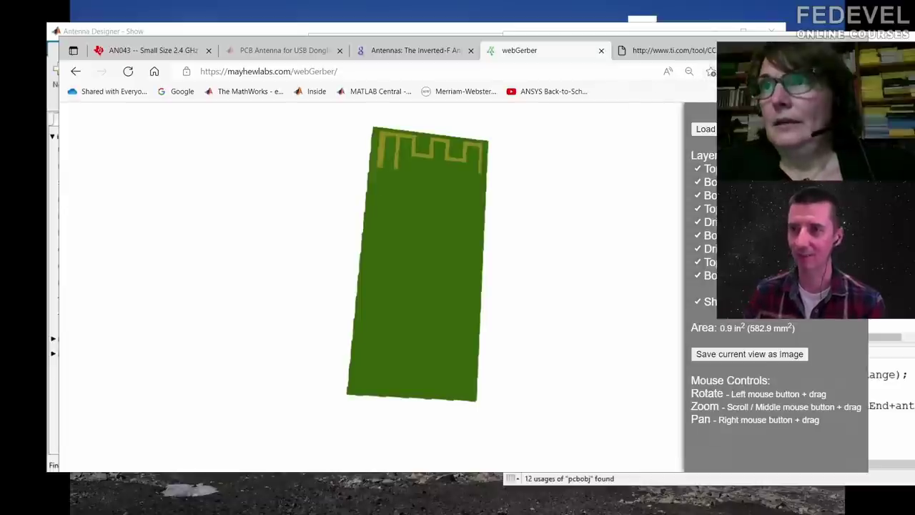
- Switch from the Gerber viewer back to the main MATLAB window and maximize it
{"action": "key", "text": "alt+Tab"}
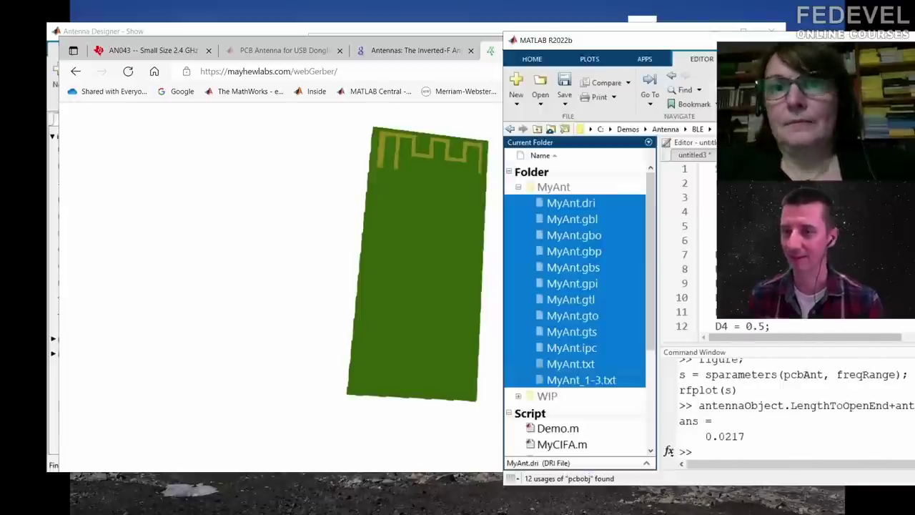
{"action": "double_click", "coordinate": [725, 35]}
{"action": "key", "text": "alt+Tab"}
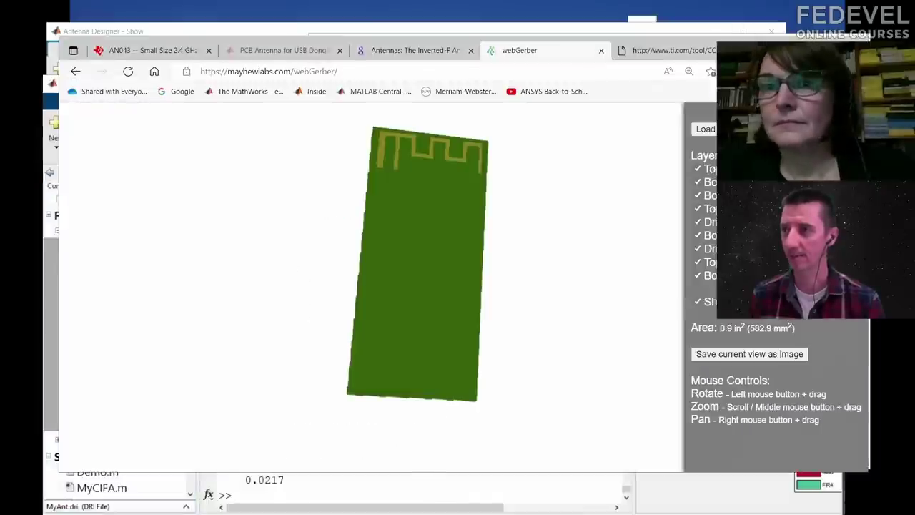
{"action": "key", "text": "alt+Tab"}
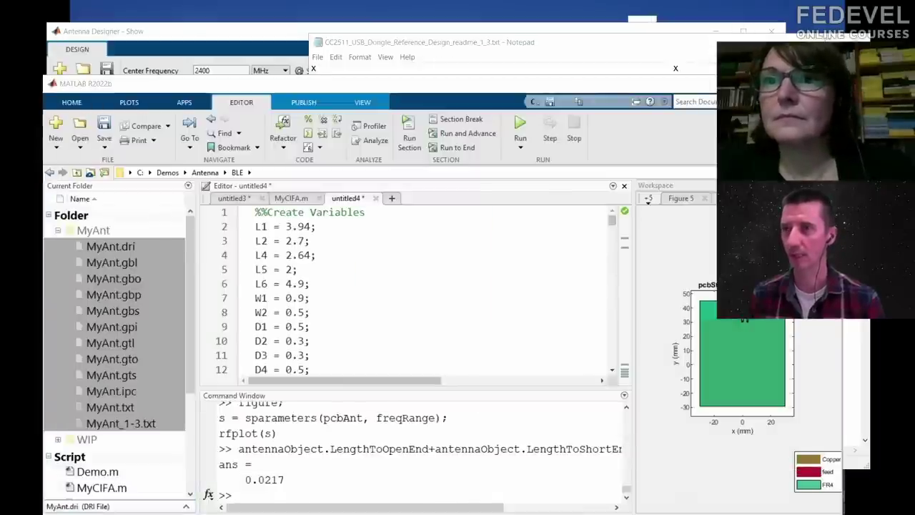
{"action": "double_click", "coordinate": [346, 83]}
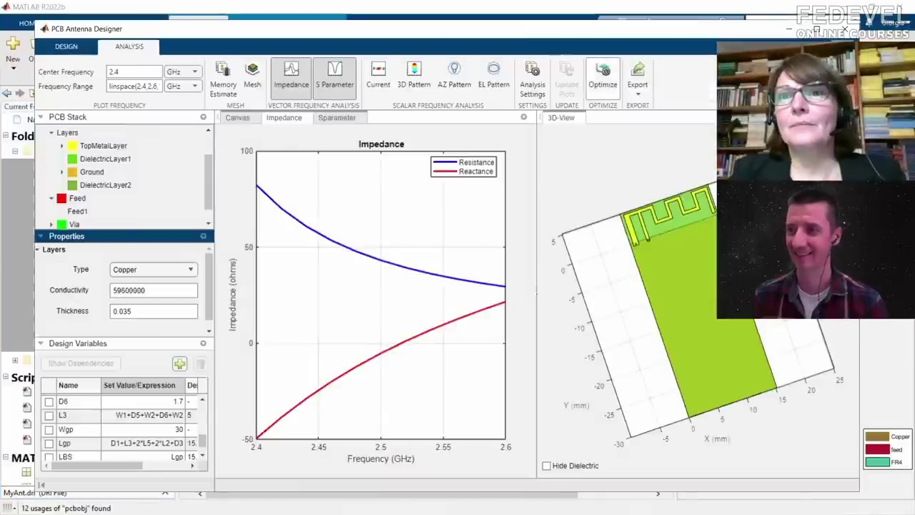
- Maximize PCB Antenna Designer and open its optimizer, keeping SADEA as the optimization method
{"action": "left_click", "coordinate": [816, 29]}
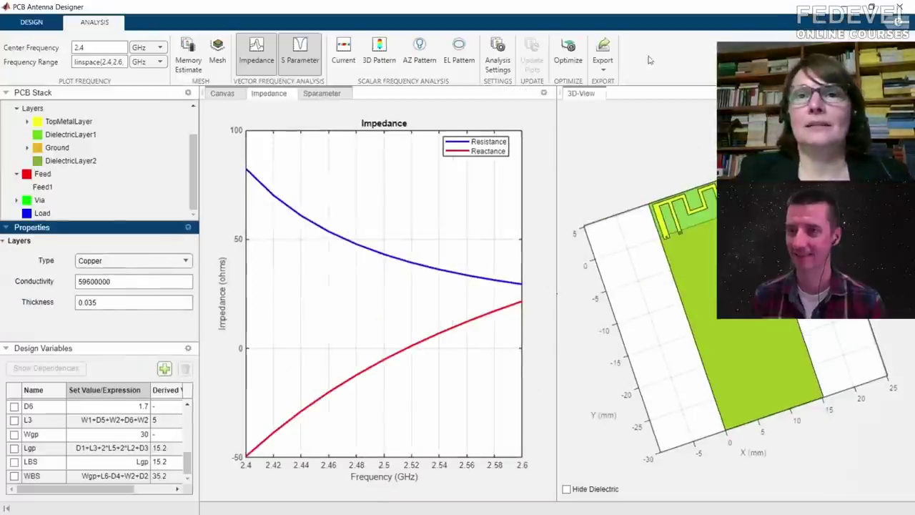
{"action": "left_click", "coordinate": [568, 53]}
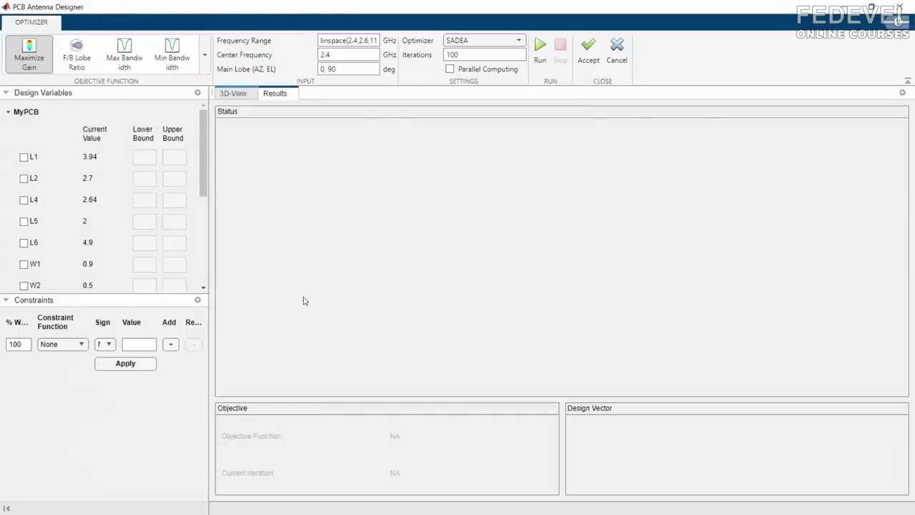
{"action": "left_click", "coordinate": [458, 43]}
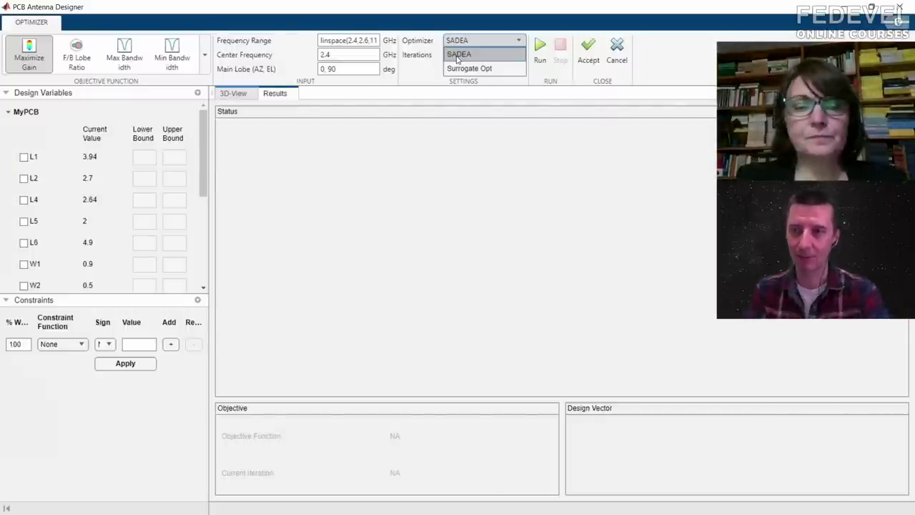
{"action": "left_click", "coordinate": [457, 55]}
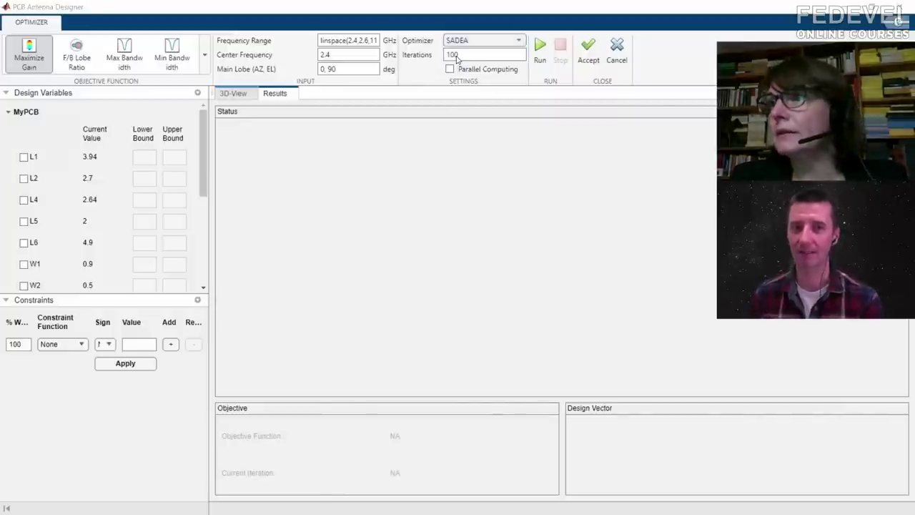
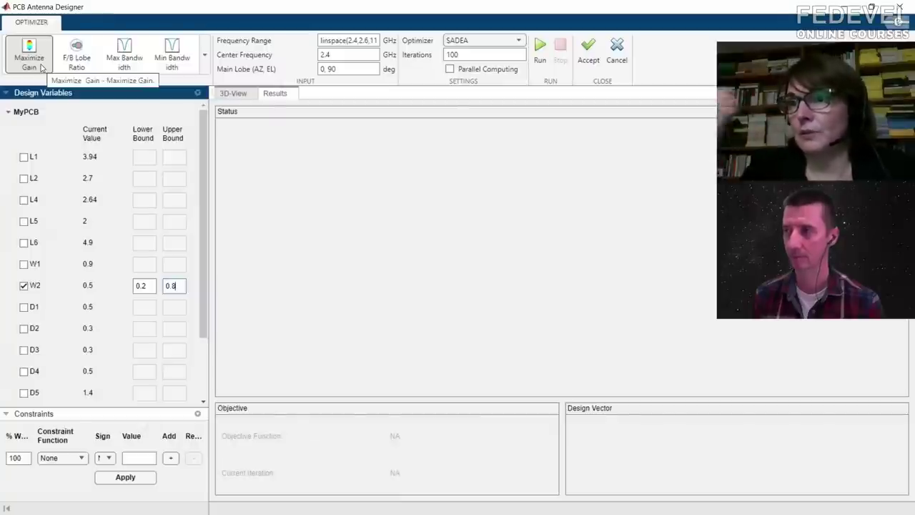
- Choose minimum bandwidth as the optimization objective and set the center frequency to 2.45 GHz
{"action": "left_click", "coordinate": [203, 59]}
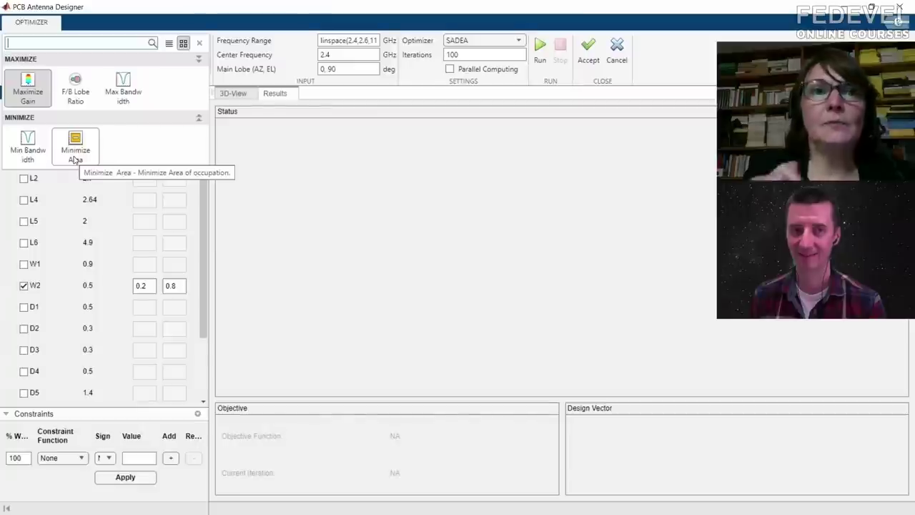
{"action": "left_click", "coordinate": [30, 147]}
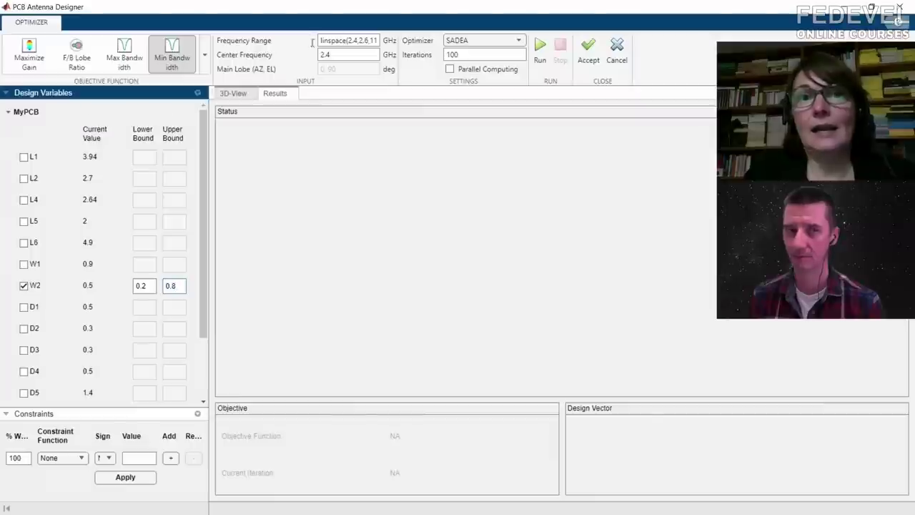
{"action": "double_click", "coordinate": [348, 55]}
{"action": "type", "text": "2.45"}
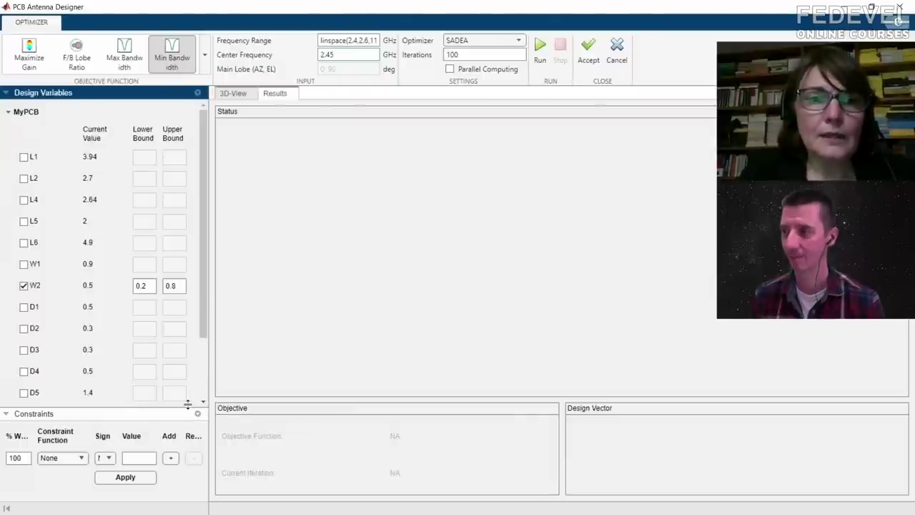
- Define an optimization constraint requiring Gain (dBi) greater than 1.5, with the weight kept at 100%
{"action": "left_click_drag", "start_coordinate": [188, 409], "coordinate": [186, 278]}
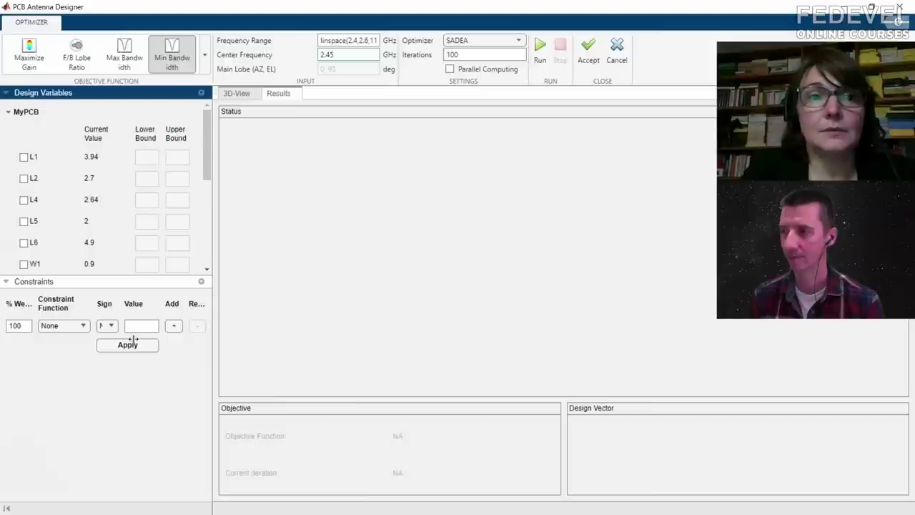
{"action": "left_click", "coordinate": [85, 330]}
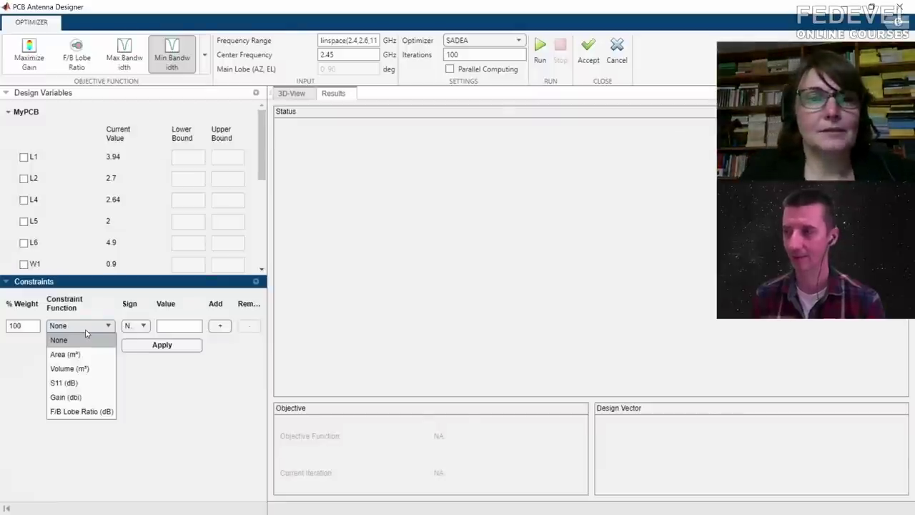
{"action": "left_click", "coordinate": [64, 398]}
{"action": "left_click", "coordinate": [140, 326]}
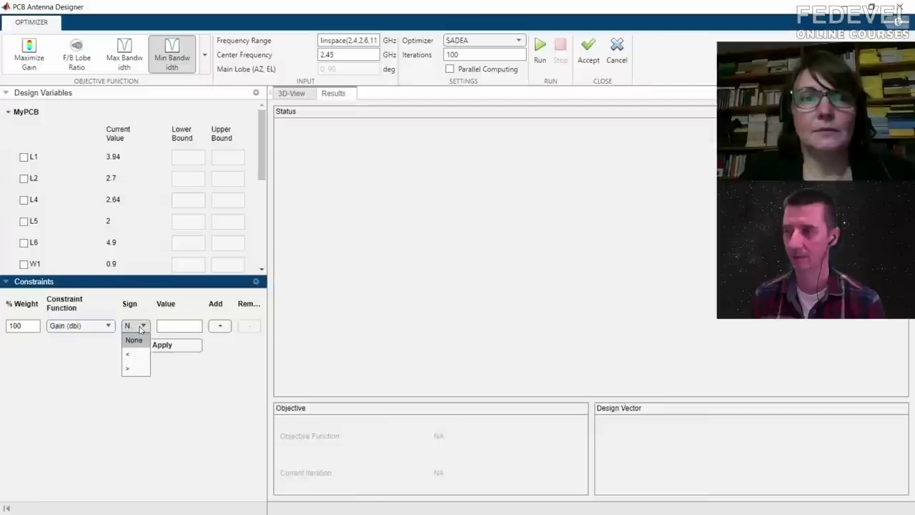
{"action": "left_click", "coordinate": [135, 366]}
{"action": "left_click", "coordinate": [174, 325]}
{"action": "type", "text": "1"}
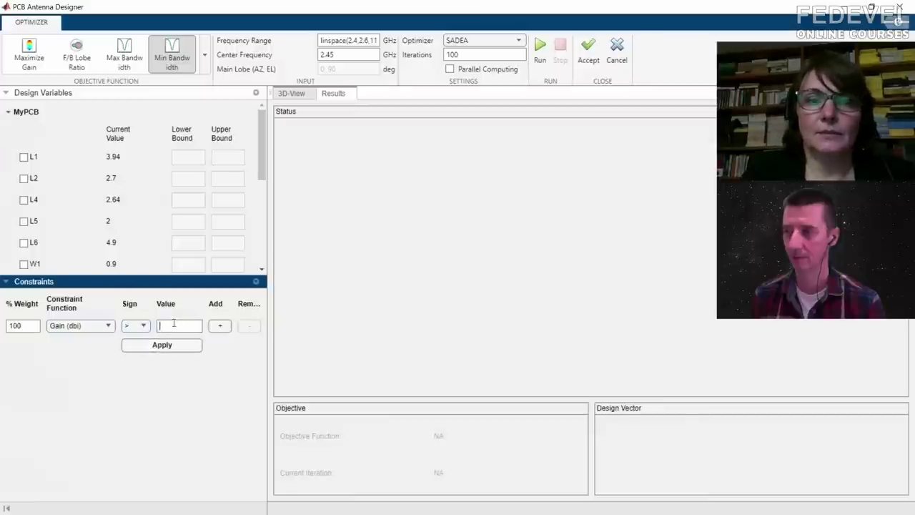
{"action": "type", "text": ".5"}
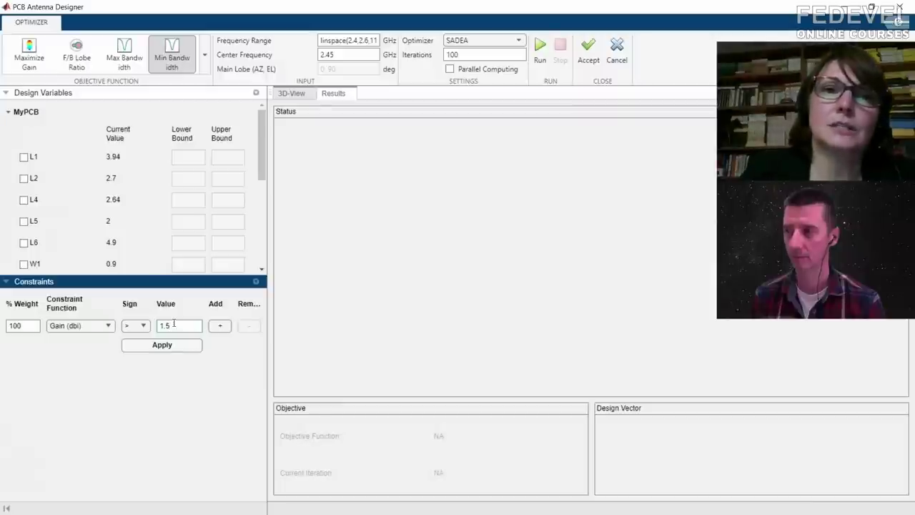
- Set the optimizer's frequency range to [2.4 2.45 2.5] GHz
{"action": "double_click", "coordinate": [336, 42]}
{"action": "type", "text": "2"}
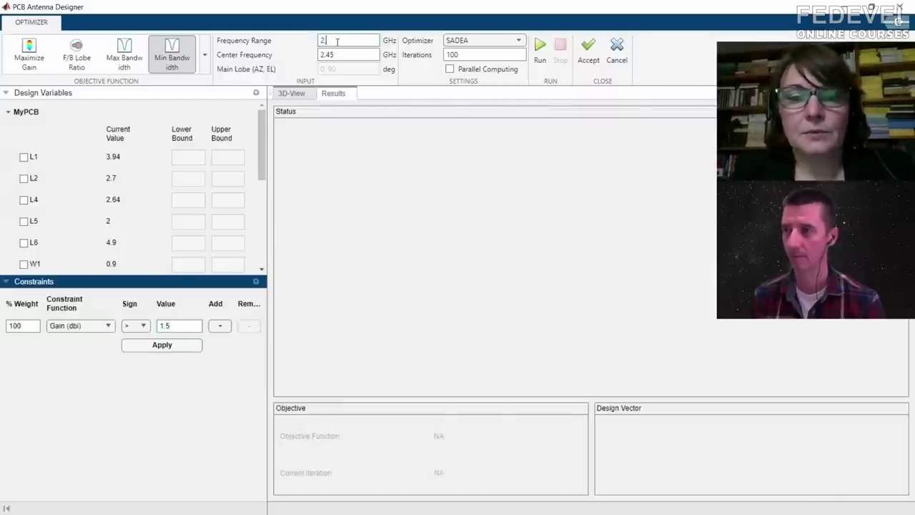
{"action": "type", "text": ".45"}
{"action": "key", "text": "BackSpace"}
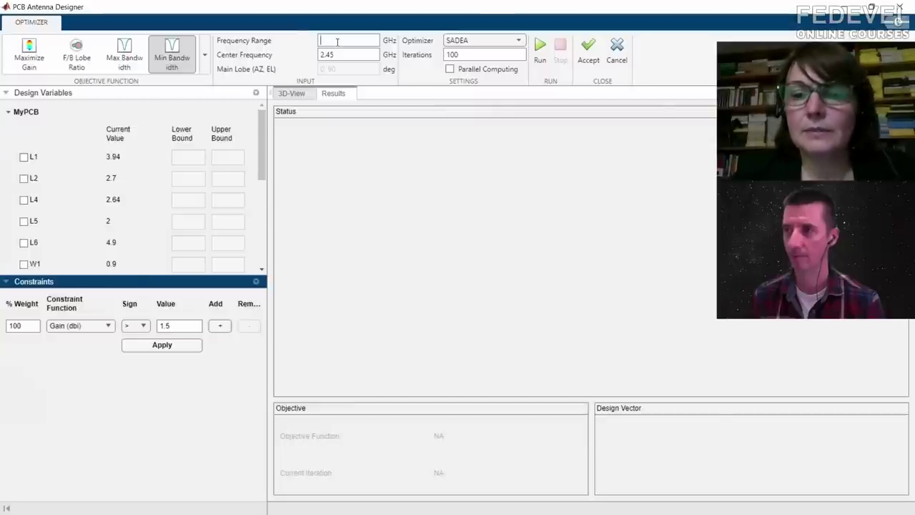
{"action": "type", "text": "["}
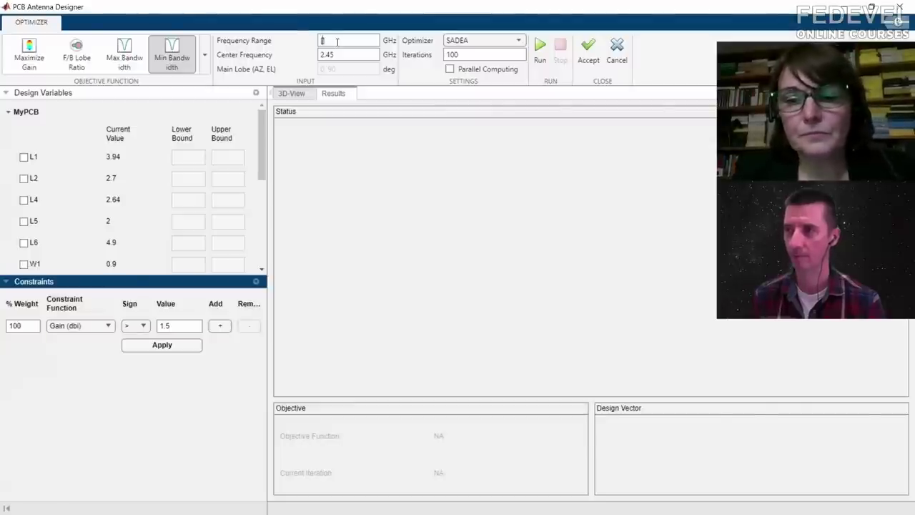
{"action": "type", "text": "2."}
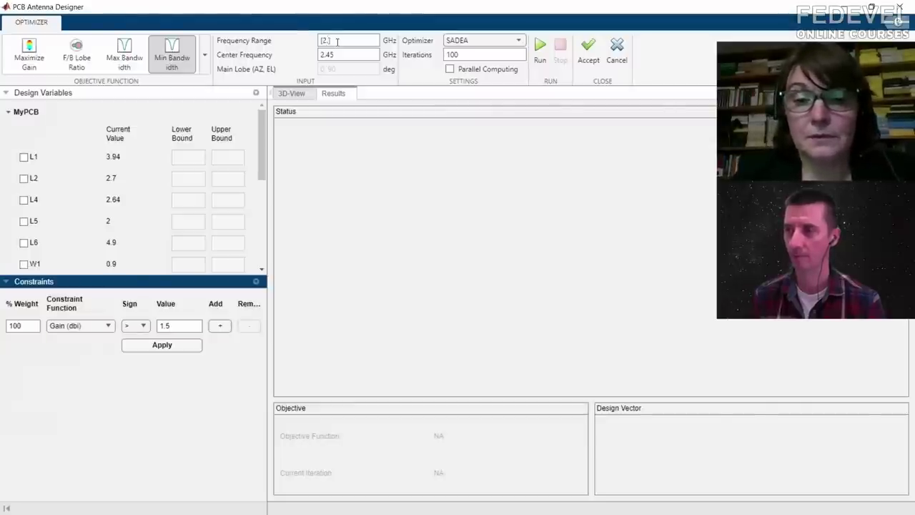
{"action": "key", "text": "BackSpace"}
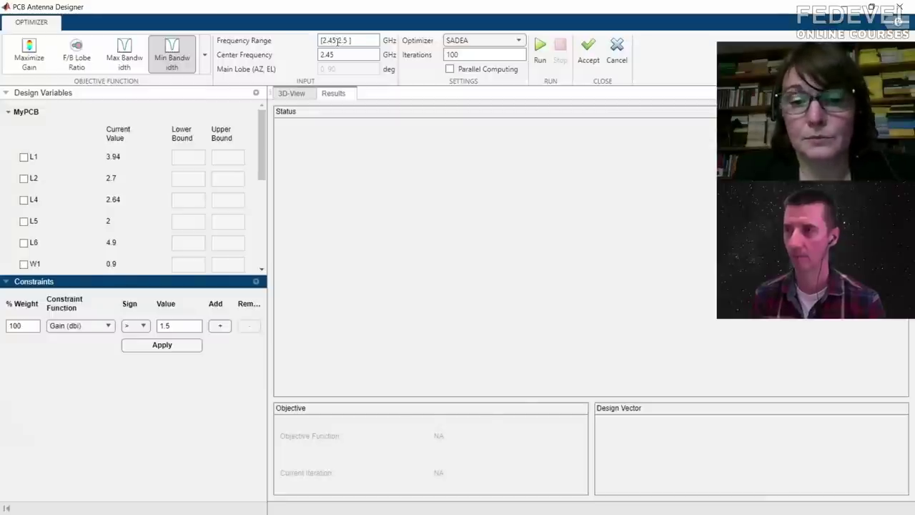
{"action": "type", "text": ".55"}
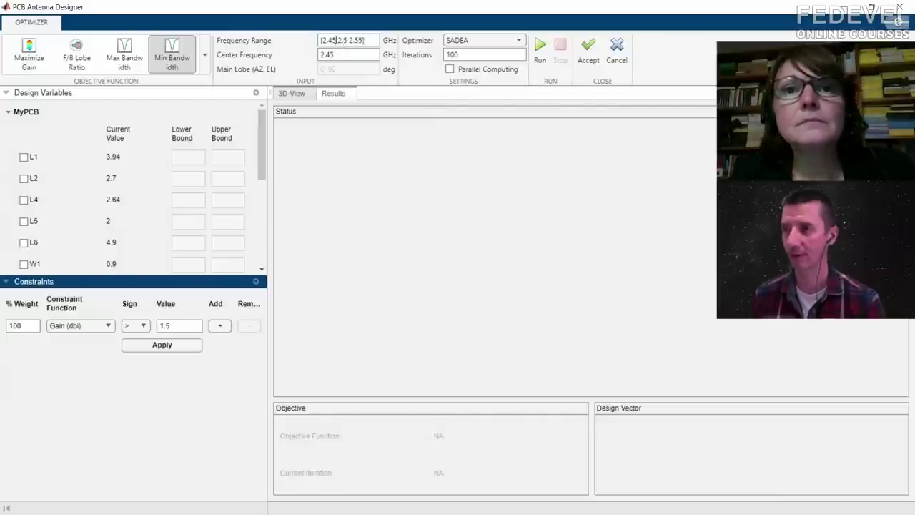
{"action": "left_click", "coordinate": [339, 40]}
{"action": "key", "text": "BackSpace"}
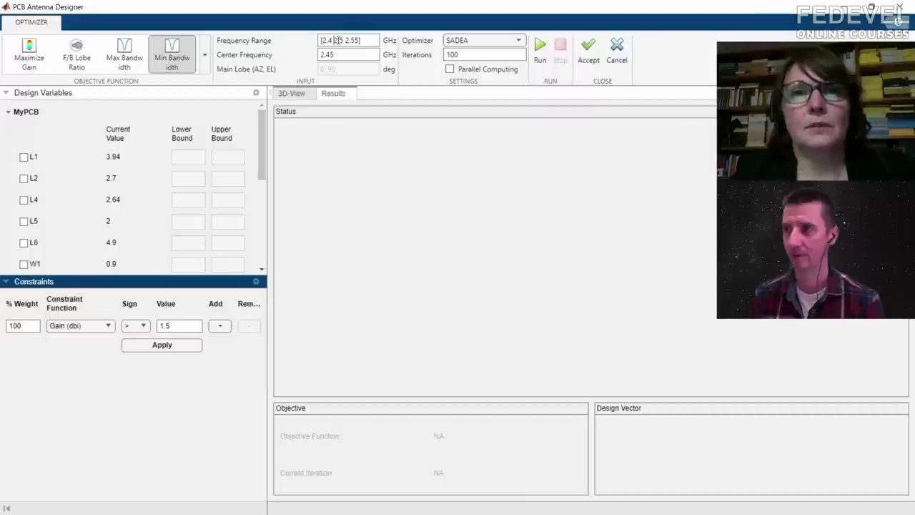
{"action": "key", "text": "Right"}
{"action": "key", "text": "Right"}
{"action": "key", "text": "Right"}
{"action": "type", "text": "4"}
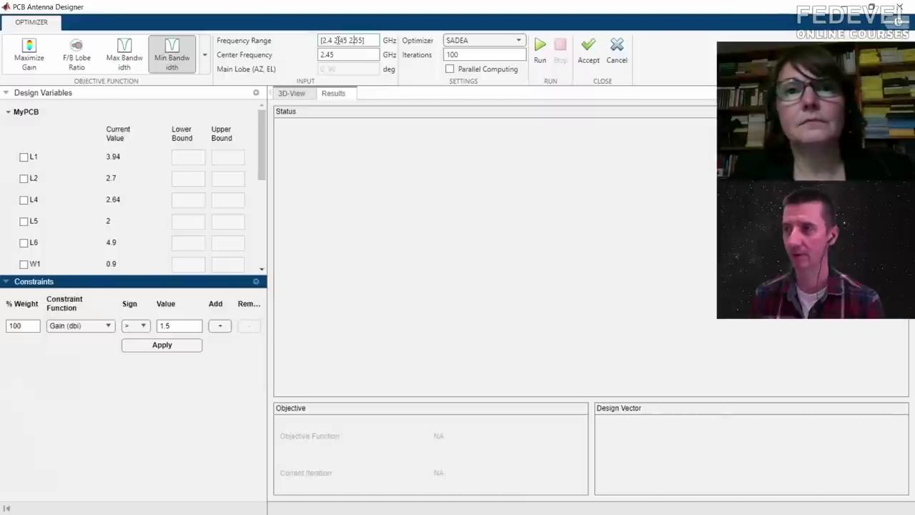
{"action": "key", "text": "Right"}
{"action": "key", "text": "Right"}
{"action": "key", "text": "Right"}
{"action": "key", "text": "Right"}
{"action": "key", "text": "Right"}
{"action": "key", "text": "BackSpace"}
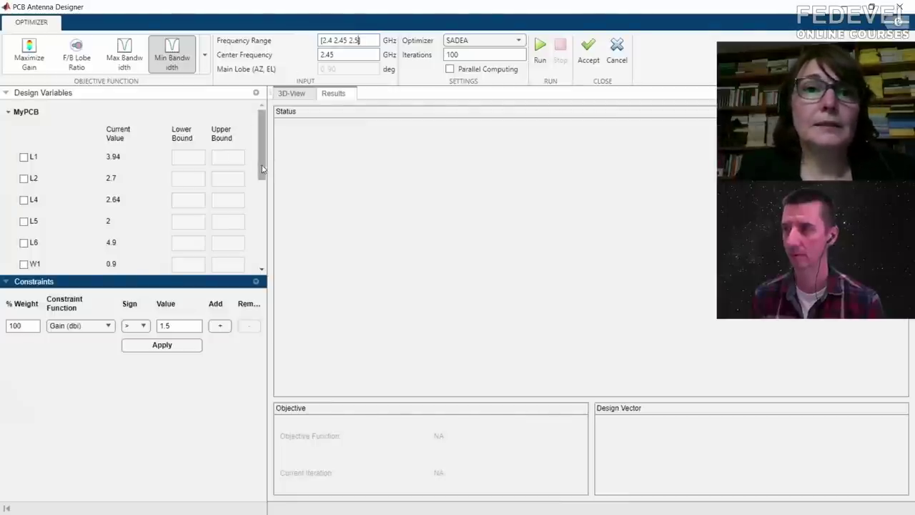
- Enlarge the design variables list and review the variables and their optimization bounds
{"action": "left_click_drag", "start_coordinate": [262, 166], "coordinate": [222, 394]}
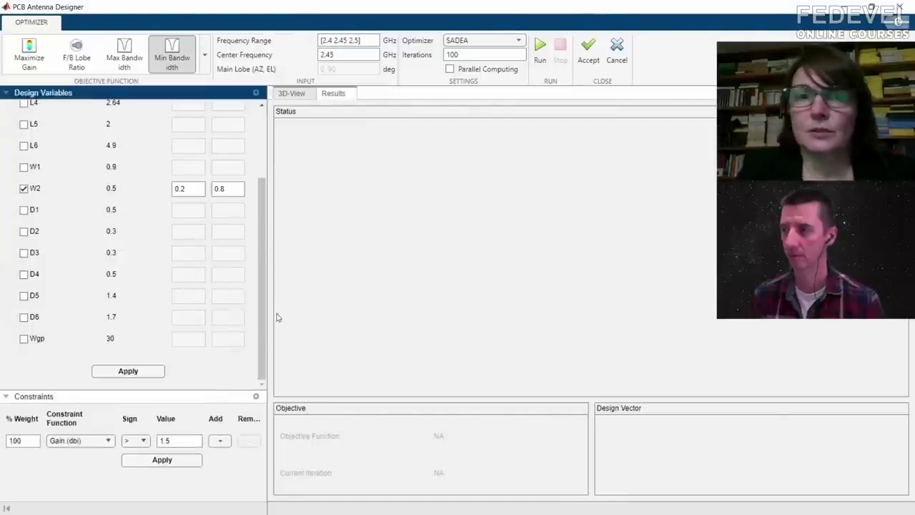
{"action": "left_click_drag", "start_coordinate": [263, 204], "coordinate": [260, 115]}
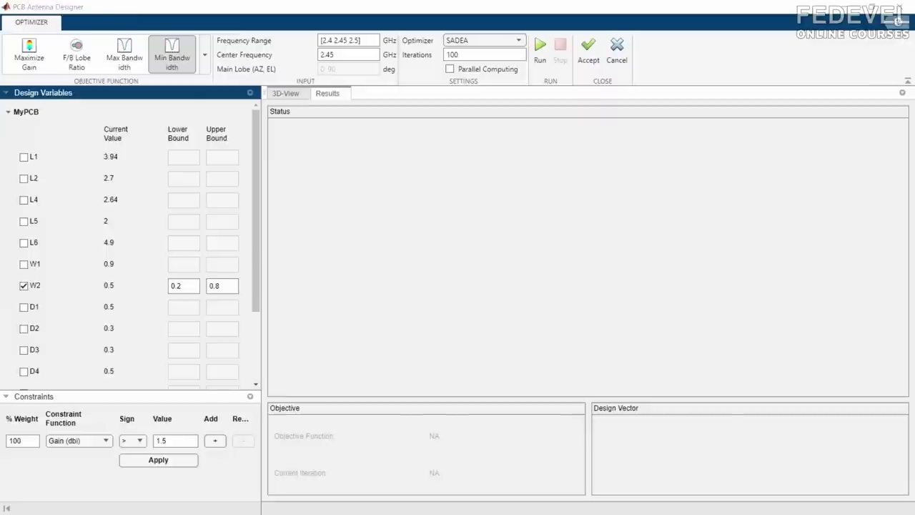
- Try to start the minimum-bandwidth optimization run with the SADEA optimizer
{"action": "key", "text": "alt+Tab"}
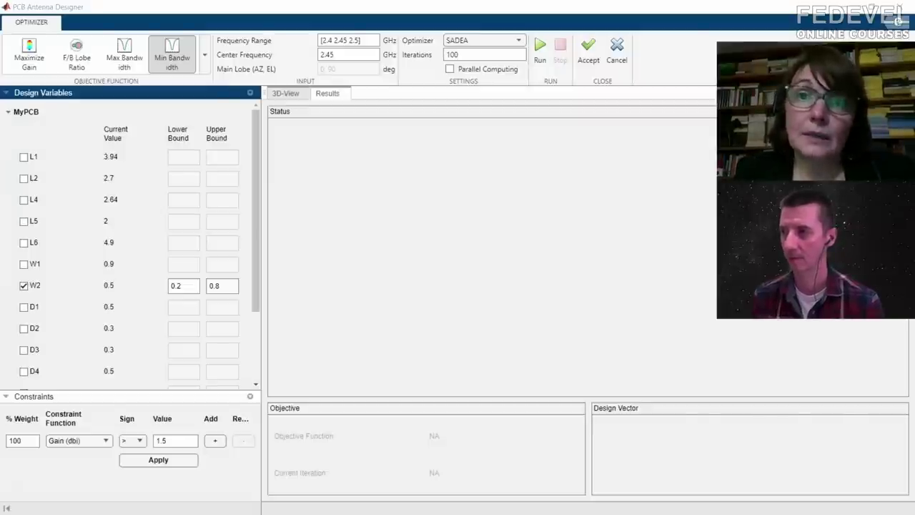
{"action": "left_click", "coordinate": [512, 340]}
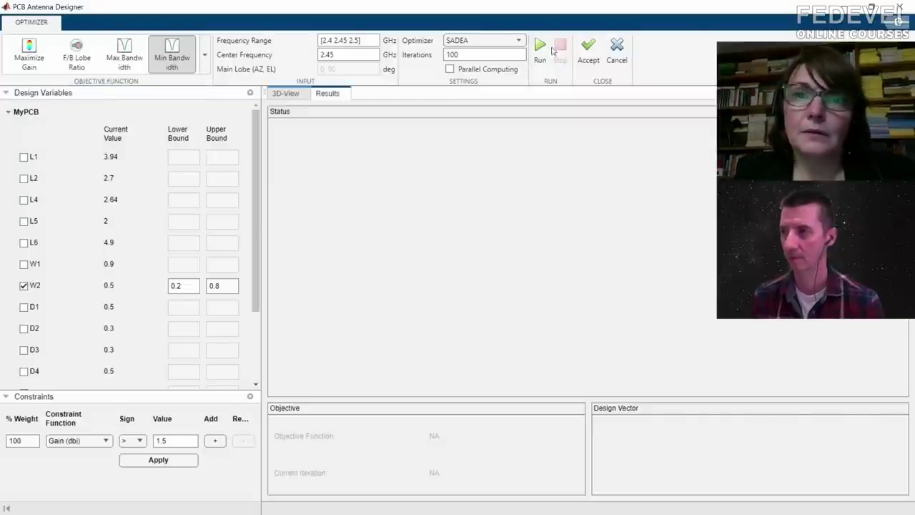
{"action": "left_click", "coordinate": [255, 222]}
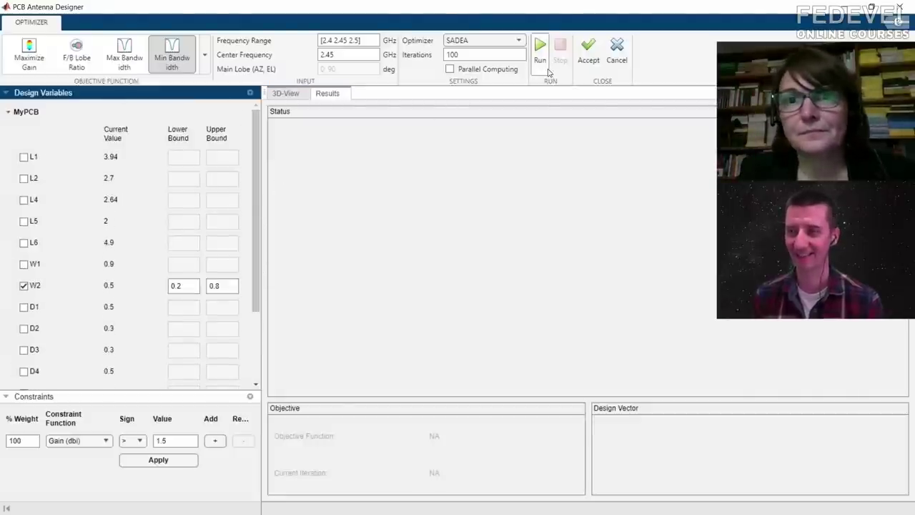
{"action": "left_click", "coordinate": [541, 54]}
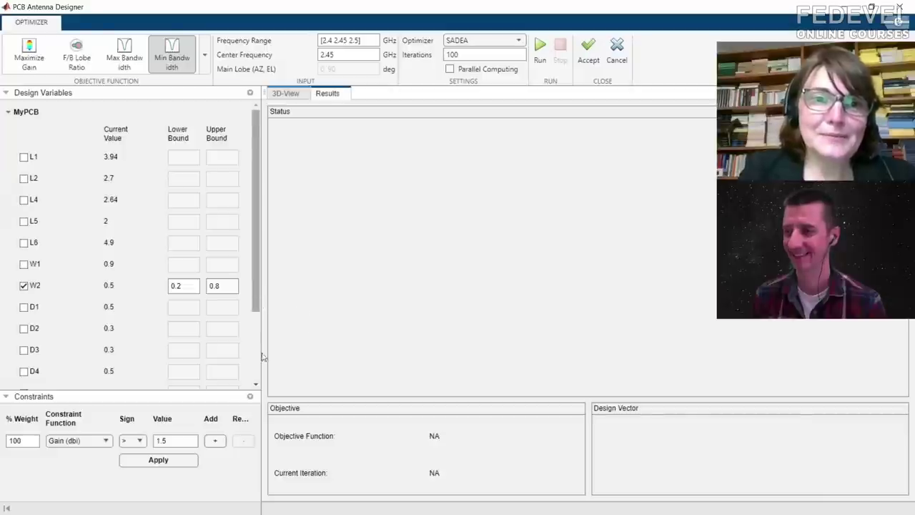
- Apply the W2 design variable's bounds of 0.2 to 0.8 and try to run the optimization
{"action": "scroll", "coordinate": [257, 355], "scroll_direction": "down", "scroll_amount": 3}
{"action": "left_click", "coordinate": [126, 372]}
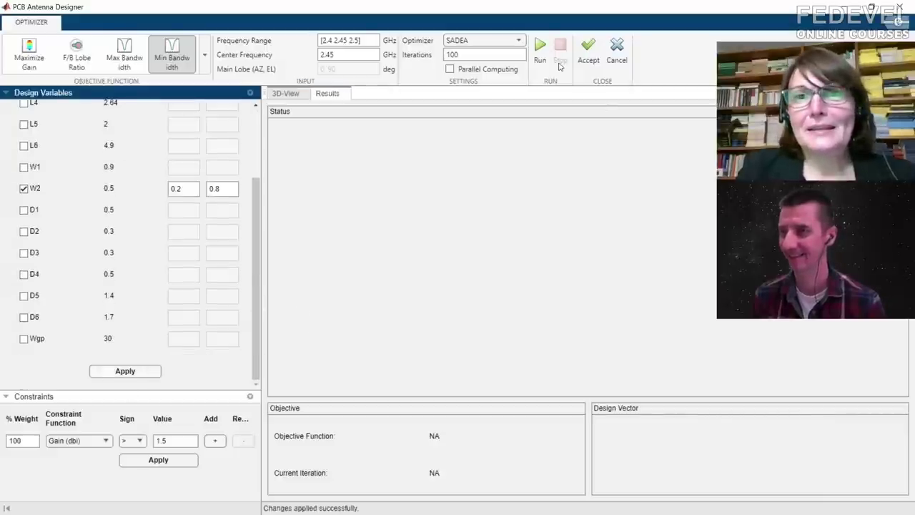
{"action": "left_click", "coordinate": [538, 54]}
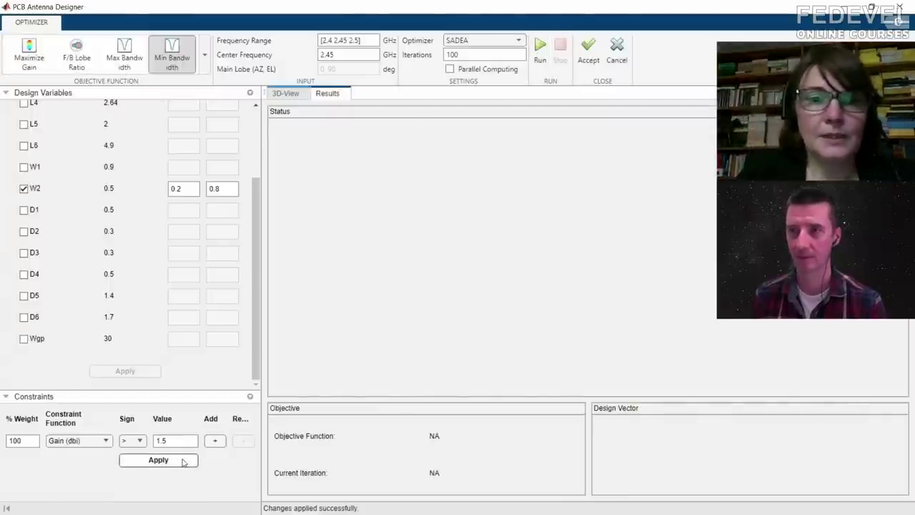
- Apply the Gain greater than 1.5 constraint and run the SADEA minimum-bandwidth optimization
{"action": "left_click", "coordinate": [184, 460]}
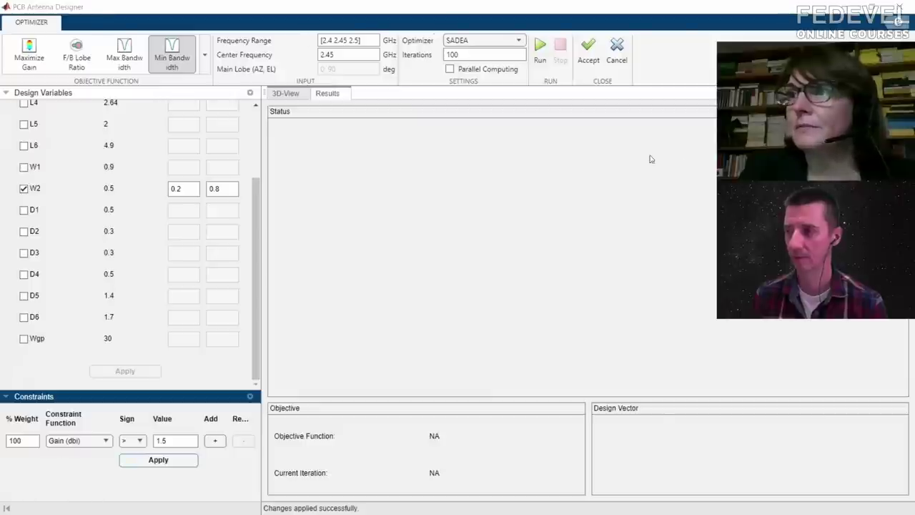
{"action": "left_click", "coordinate": [540, 46]}
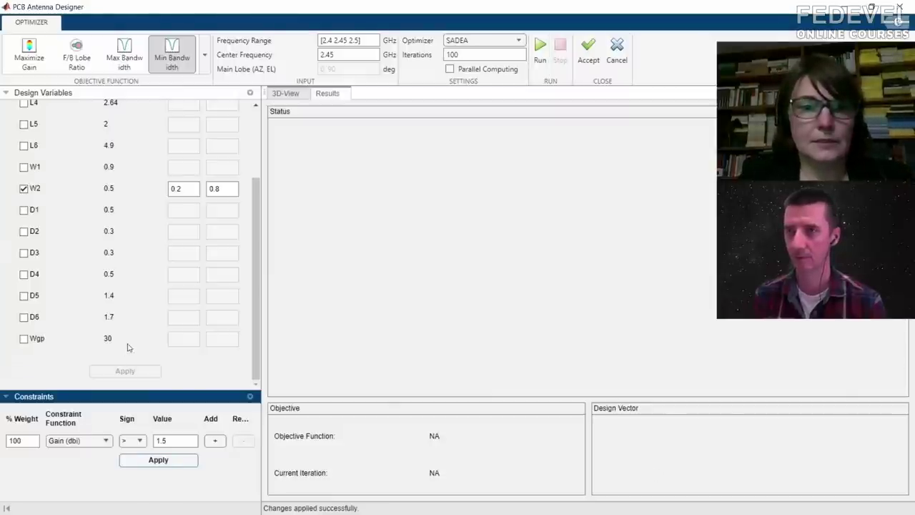
{"action": "left_click", "coordinate": [163, 460]}
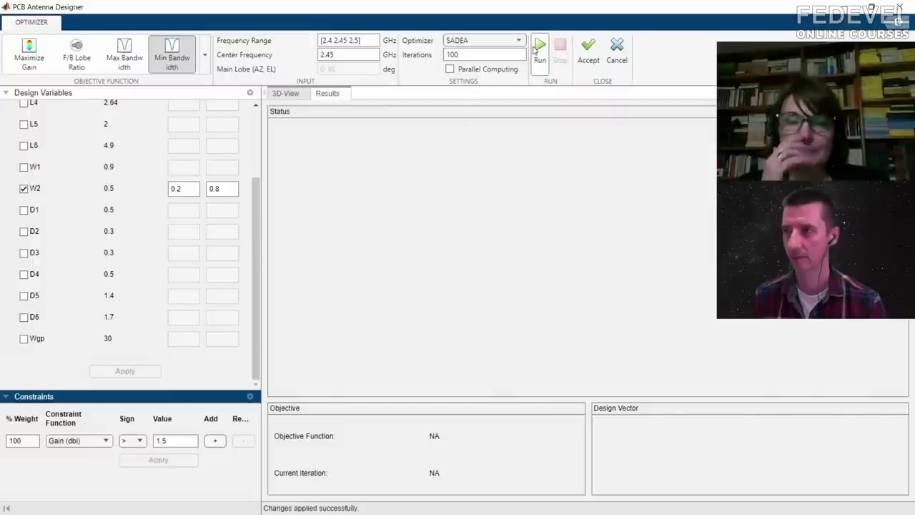
{"action": "left_click", "coordinate": [536, 49]}
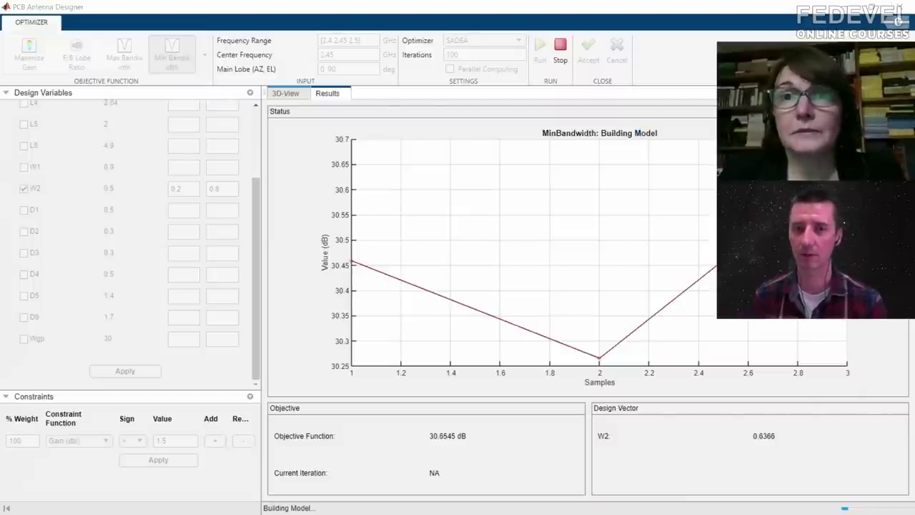
- Switch to the web browser, maximize its window, and open the products page of the MathWorks website
{"action": "key", "text": "alt+Tab"}
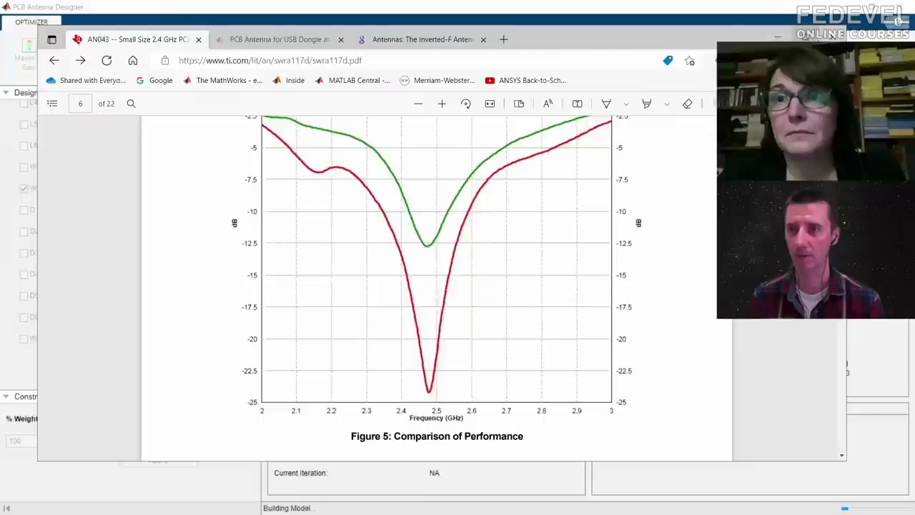
{"action": "key", "text": "super+Up"}
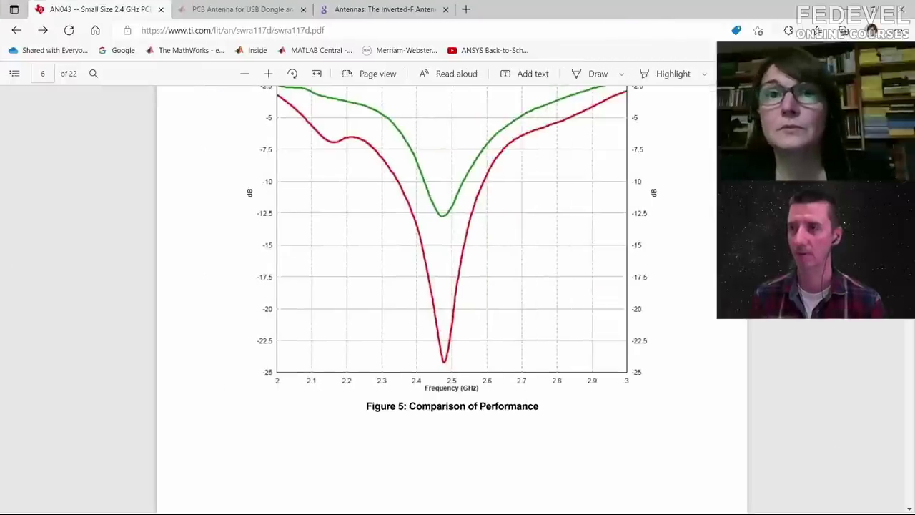
{"action": "left_click", "coordinate": [190, 51]}
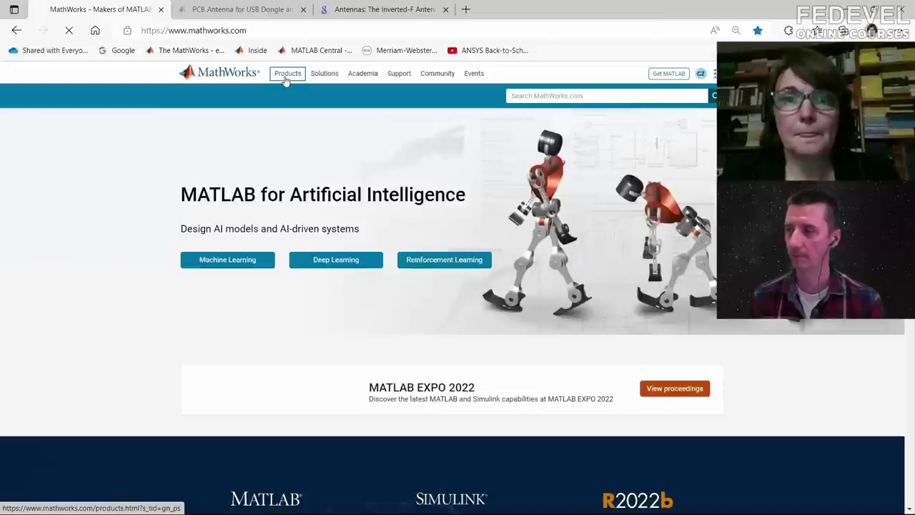
{"action": "left_click", "coordinate": [286, 79]}
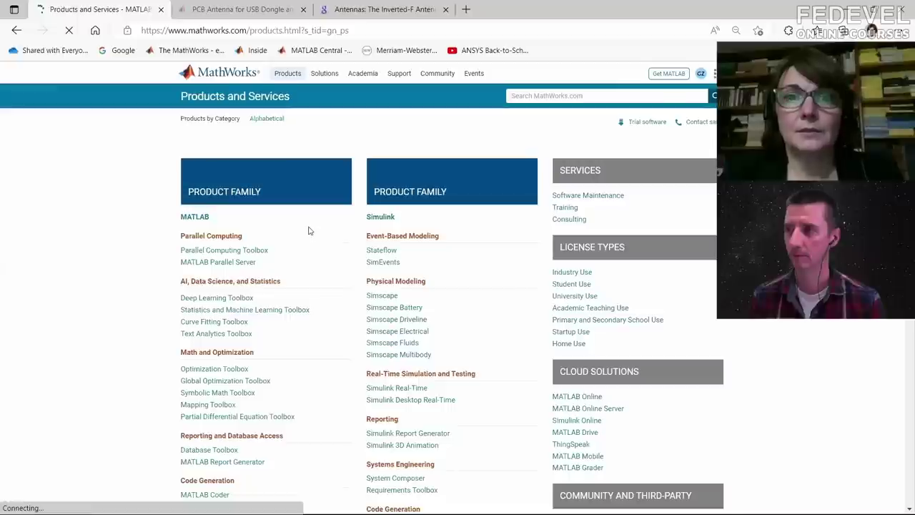
- Open the Antenna Toolbox page from the RF and Mixed Signal products and request its pricing
{"action": "scroll", "coordinate": [308, 230], "scroll_direction": "down", "scroll_amount": 2}
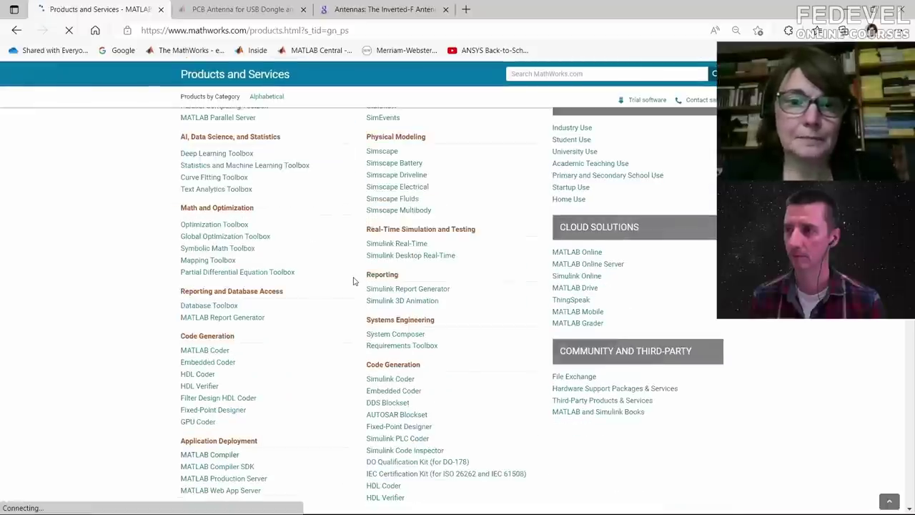
{"action": "scroll", "coordinate": [353, 281], "scroll_direction": "down", "scroll_amount": 5}
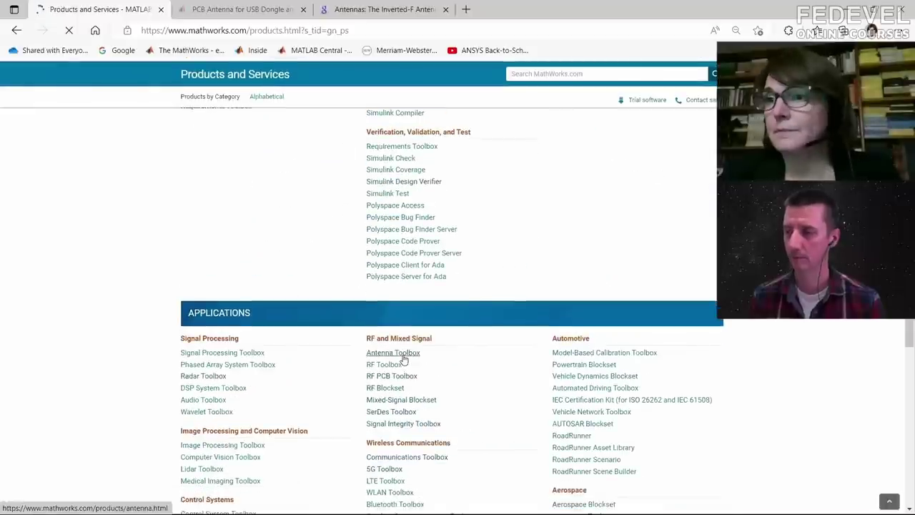
{"action": "left_click", "coordinate": [404, 360]}
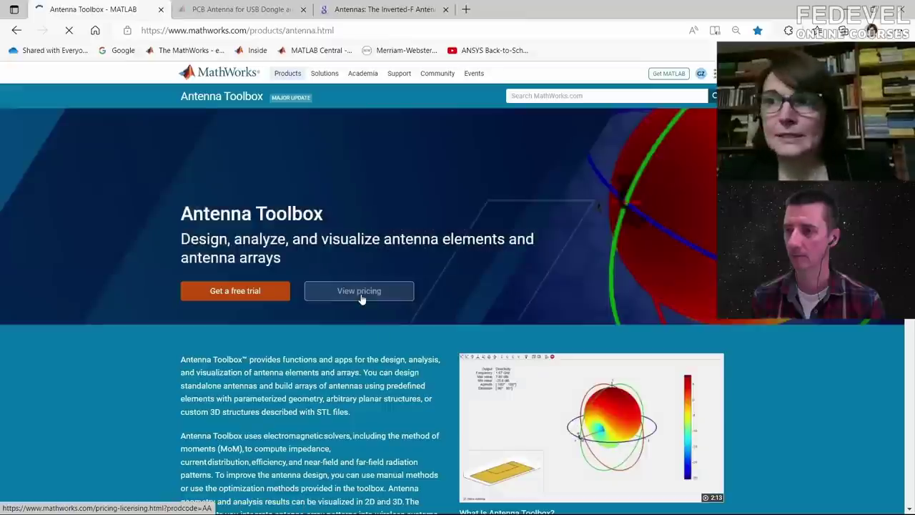
{"action": "left_click", "coordinate": [362, 299]}
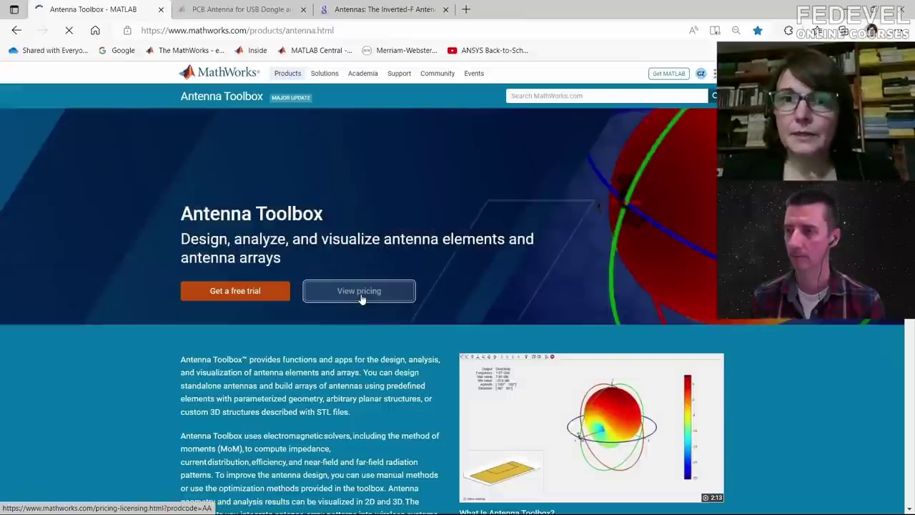